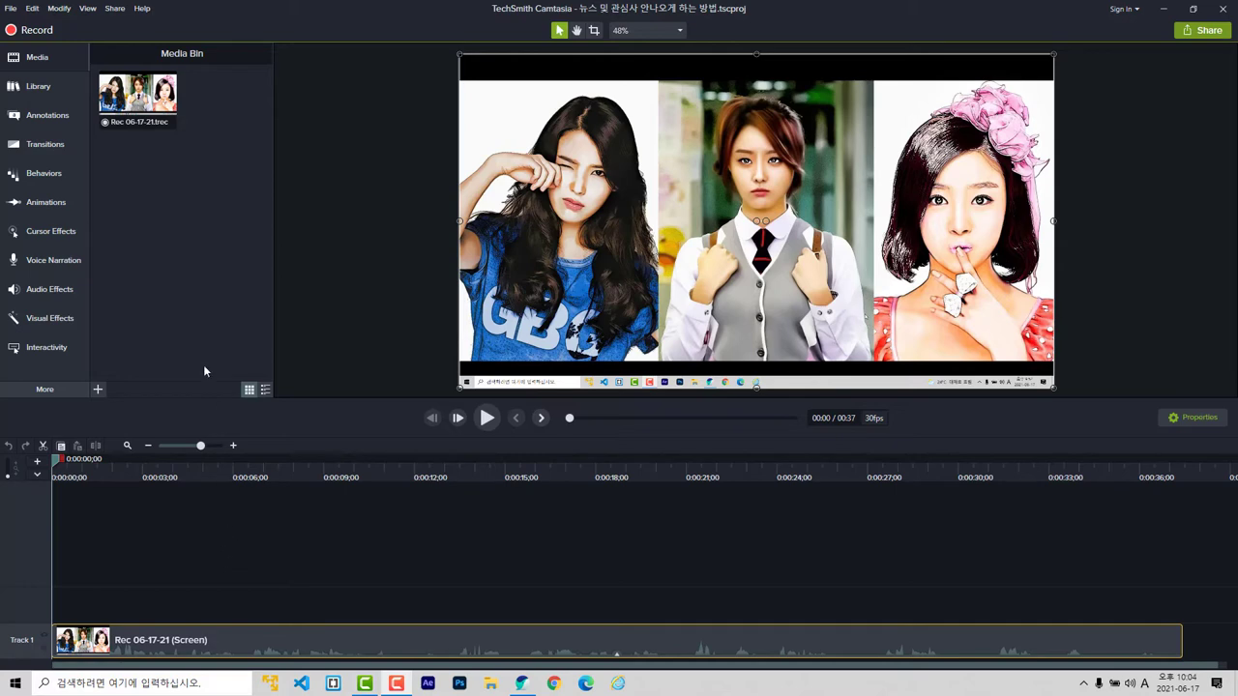
Try to apply the Left Click Rings and Left Click Sound cursor effects to the screen recording on Track 1.
{"action": "left_click", "coordinate": [64, 234]}
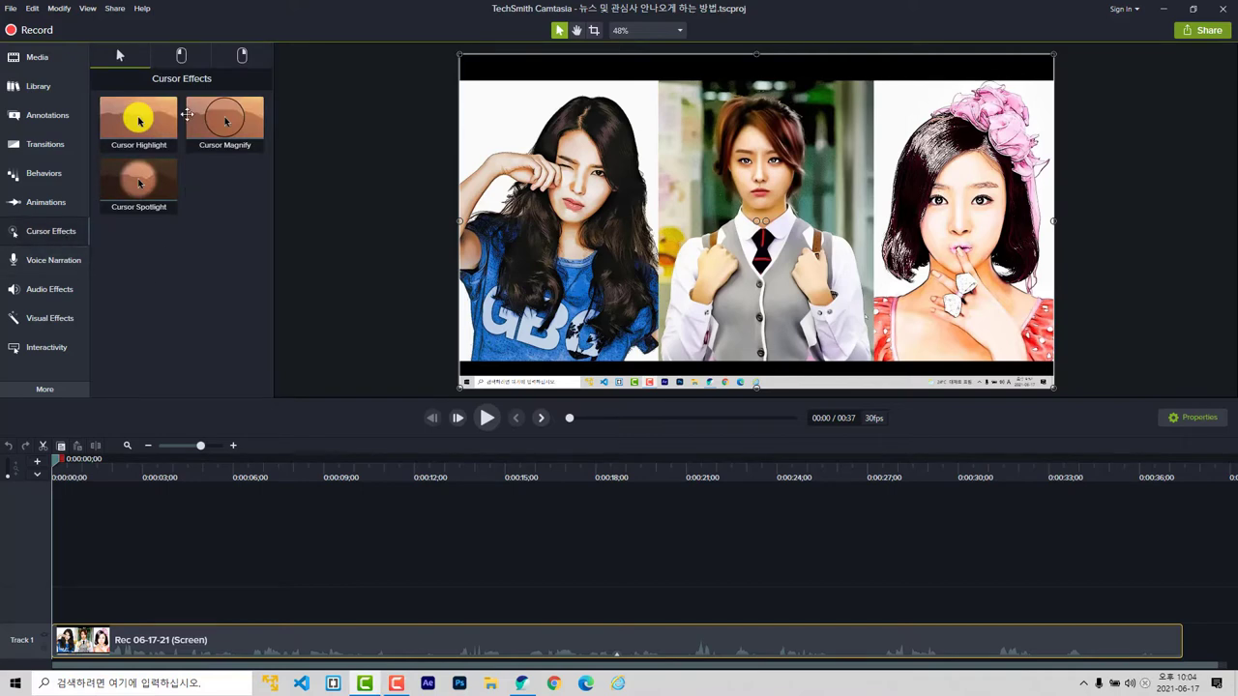
{"action": "left_click", "coordinate": [182, 60]}
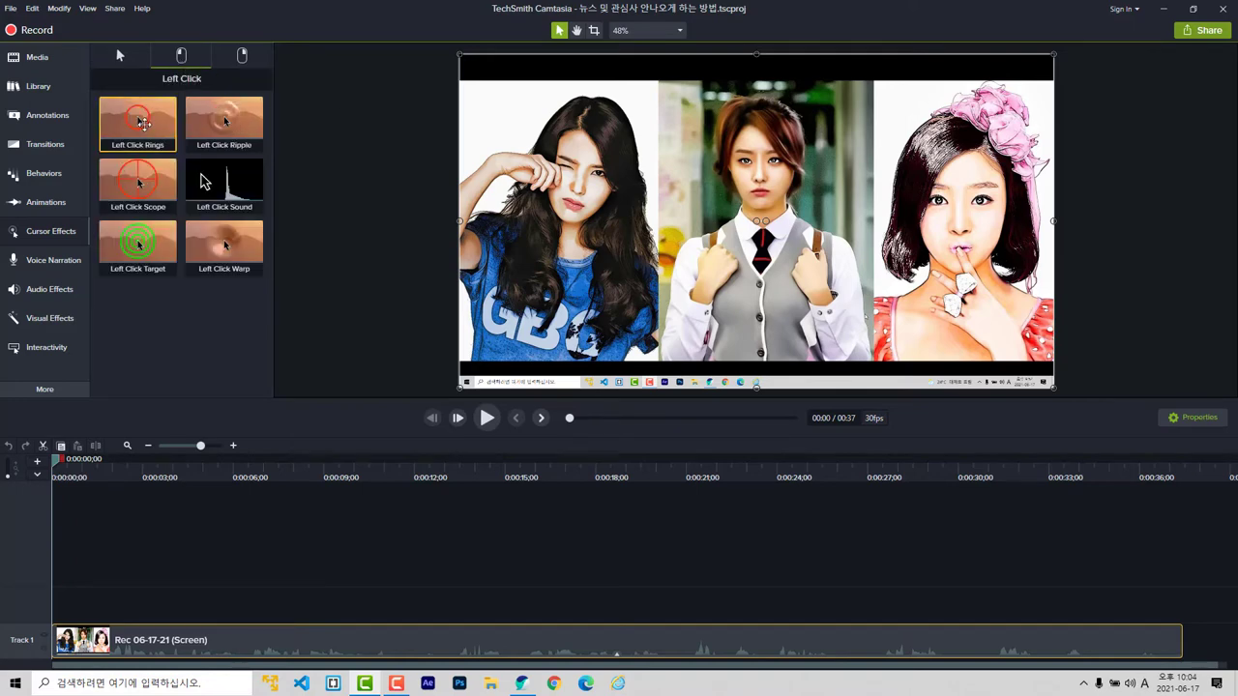
{"action": "left_click_drag", "start_coordinate": [137, 120], "coordinate": [117, 640]}
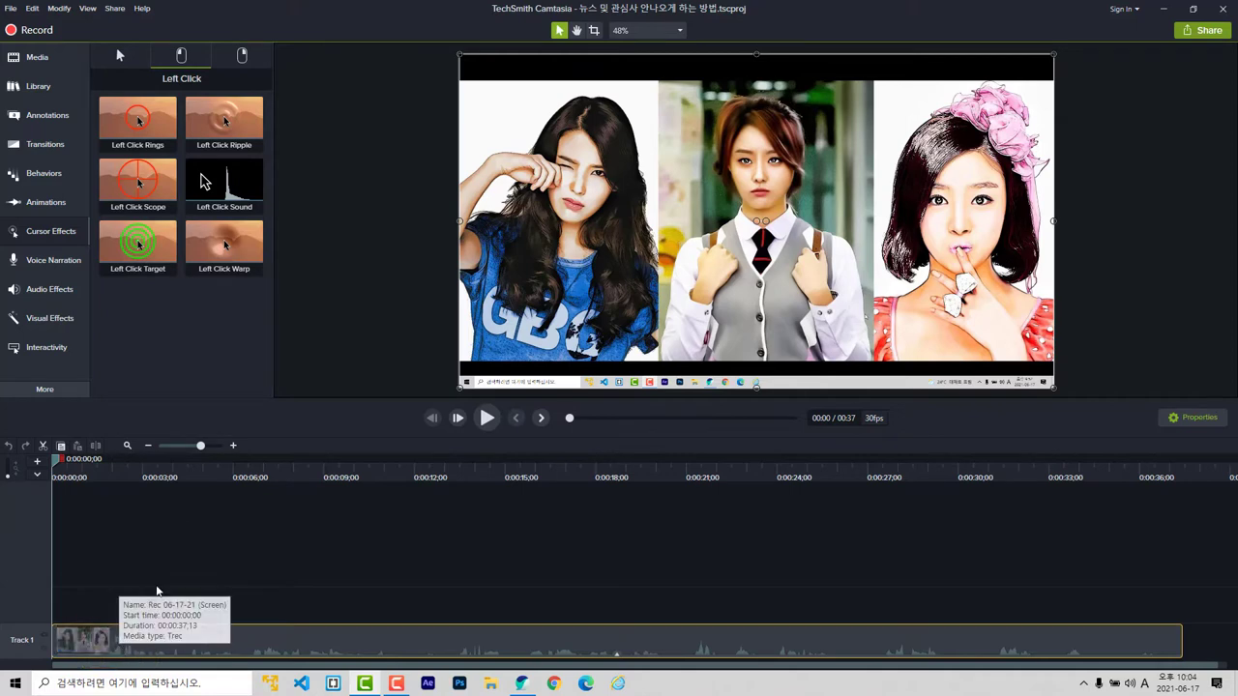
{"action": "left_click_drag", "start_coordinate": [239, 189], "coordinate": [126, 634]}
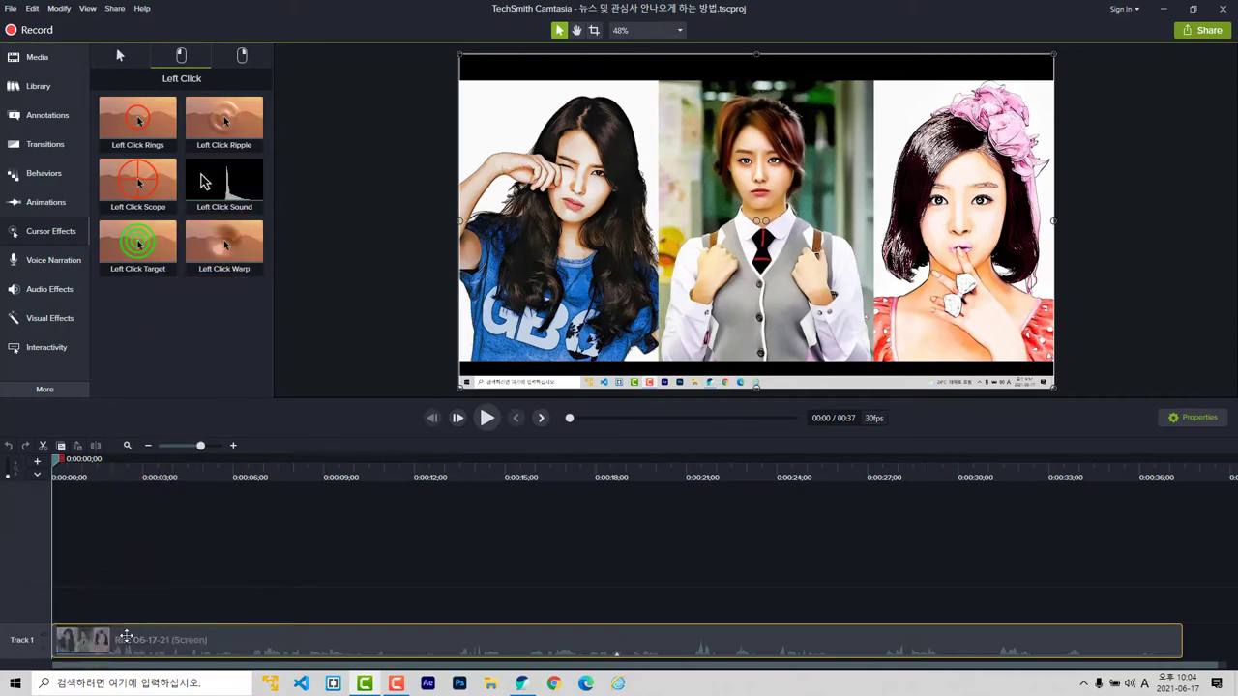
Try to apply the Right Click Rings and Right Click Sound cursor effects to the screen recording on Track 1.
{"action": "left_click", "coordinate": [248, 62]}
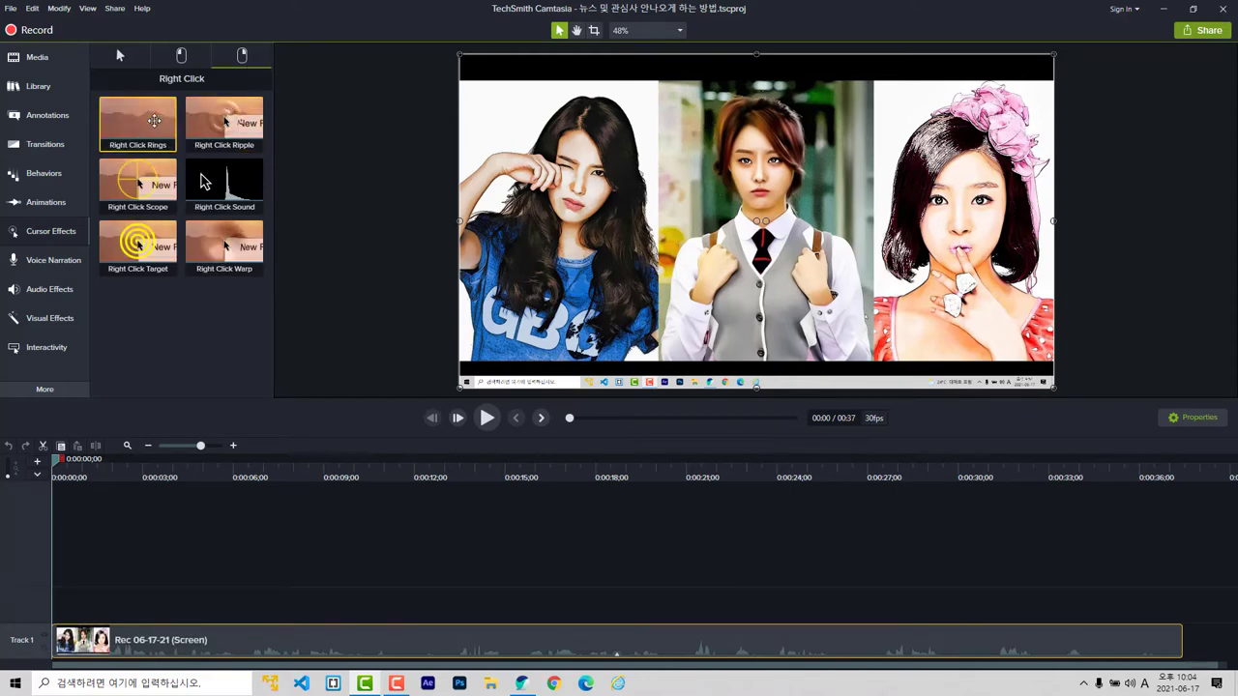
{"action": "left_click_drag", "start_coordinate": [153, 120], "coordinate": [113, 640]}
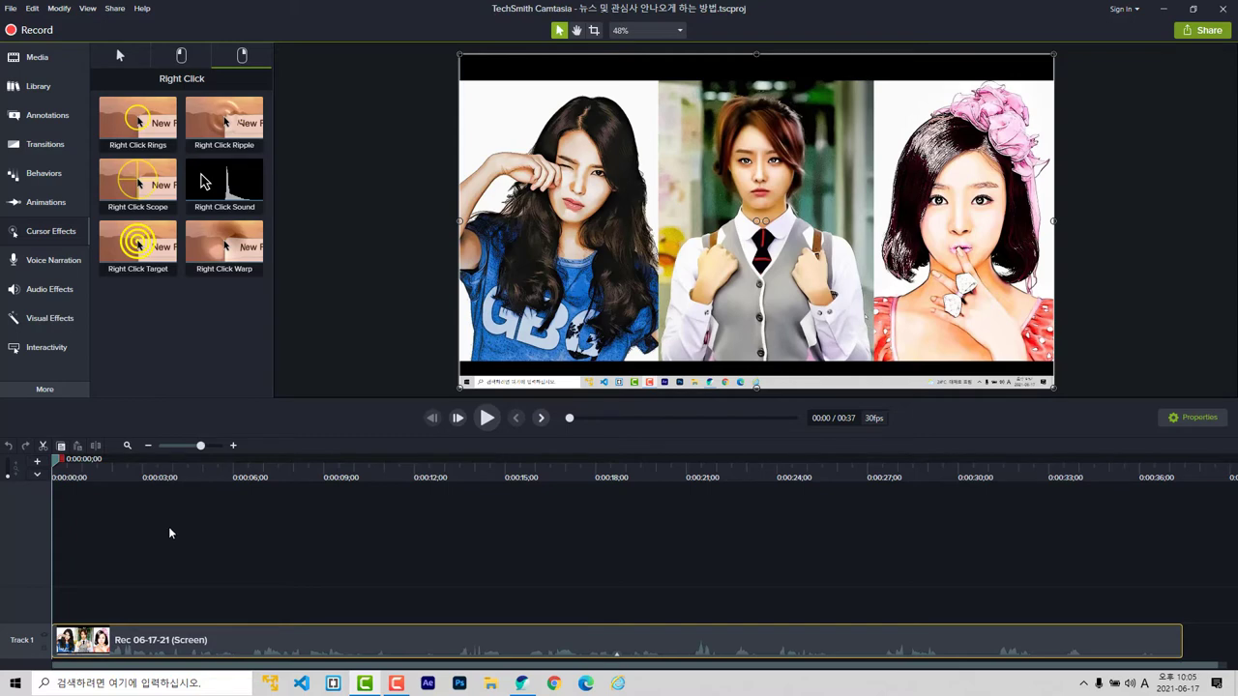
{"action": "left_click_drag", "start_coordinate": [240, 193], "coordinate": [118, 631]}
Ripple delete the last 26 frames of the Track 1 recording and play back the new ending.
{"action": "left_click_drag", "start_coordinate": [97, 469], "coordinate": [477, 492]}
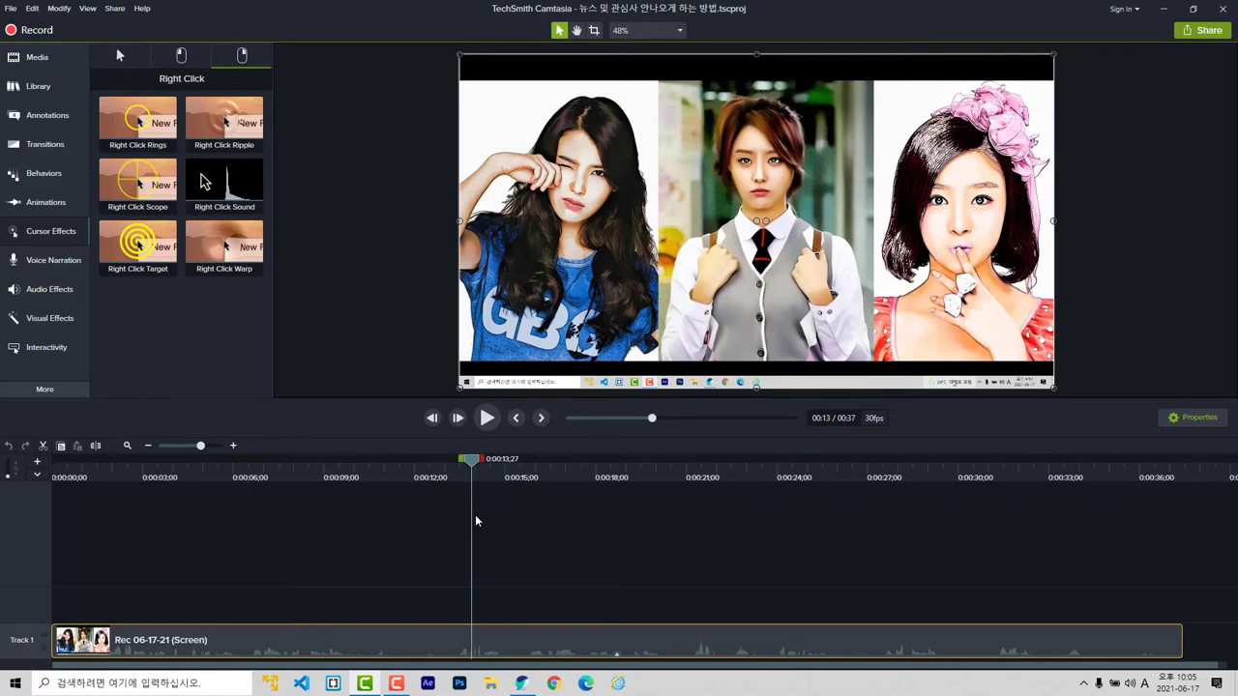
{"action": "key", "text": "space"}
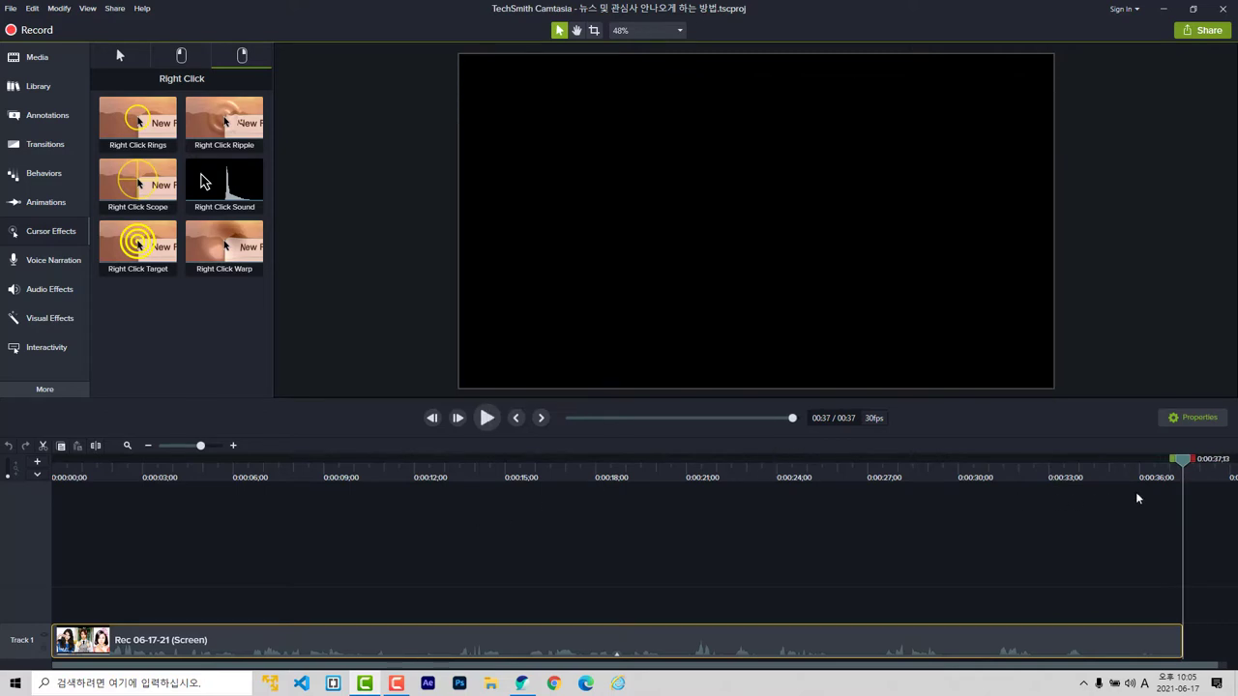
{"action": "mouse_move", "coordinate": [1184, 465]}
{"action": "left_mouse_down"}
{"action": "mouse_move", "coordinate": [1160, 463]}
{"action": "mouse_move", "coordinate": [1194, 463]}
{"action": "left_mouse_up"}
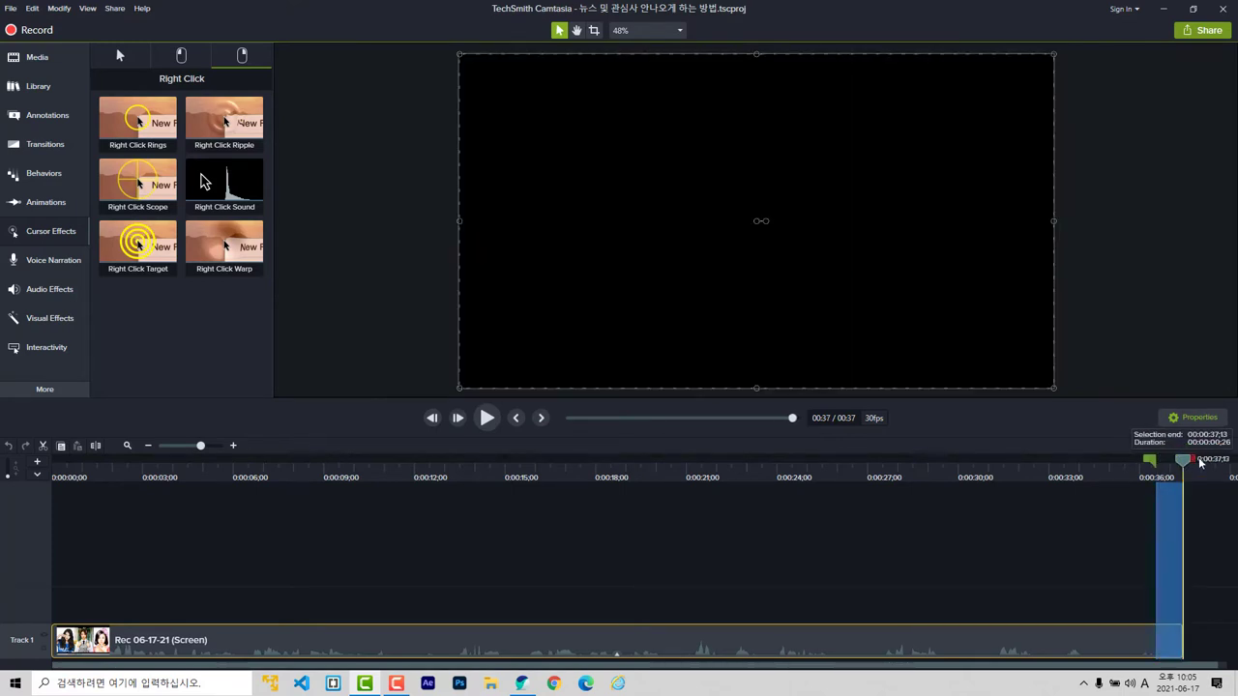
{"action": "right_click", "coordinate": [1173, 646]}
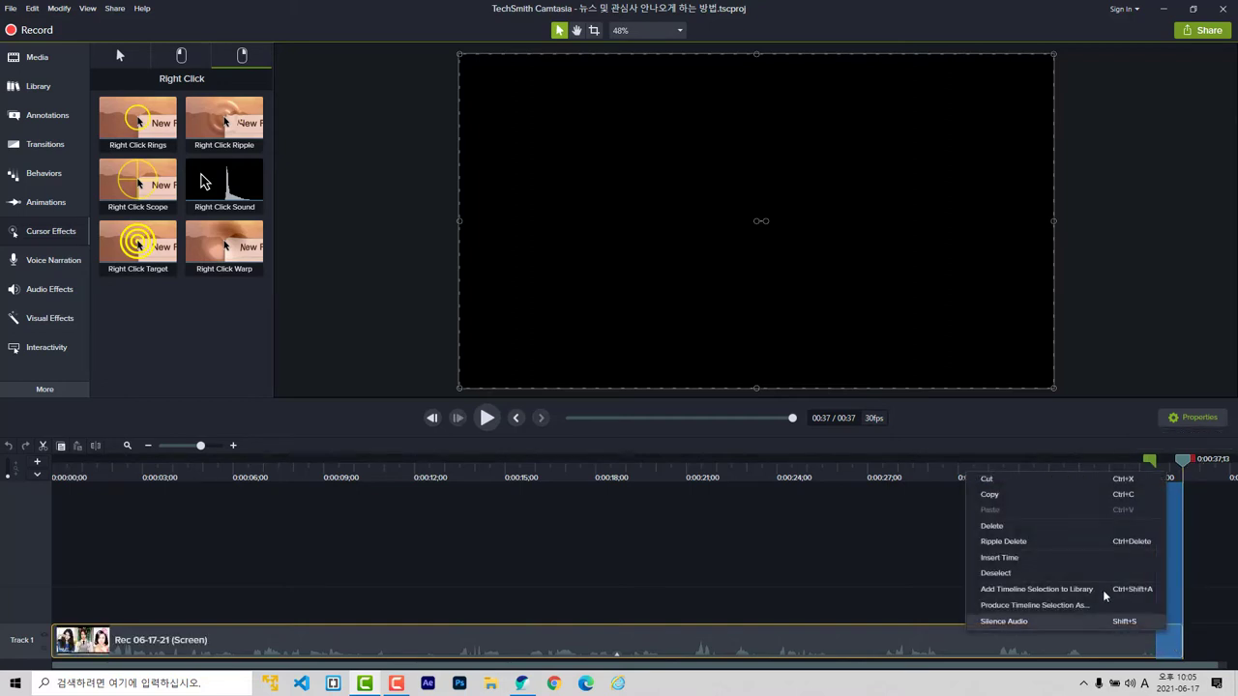
{"action": "left_click", "coordinate": [1020, 546]}
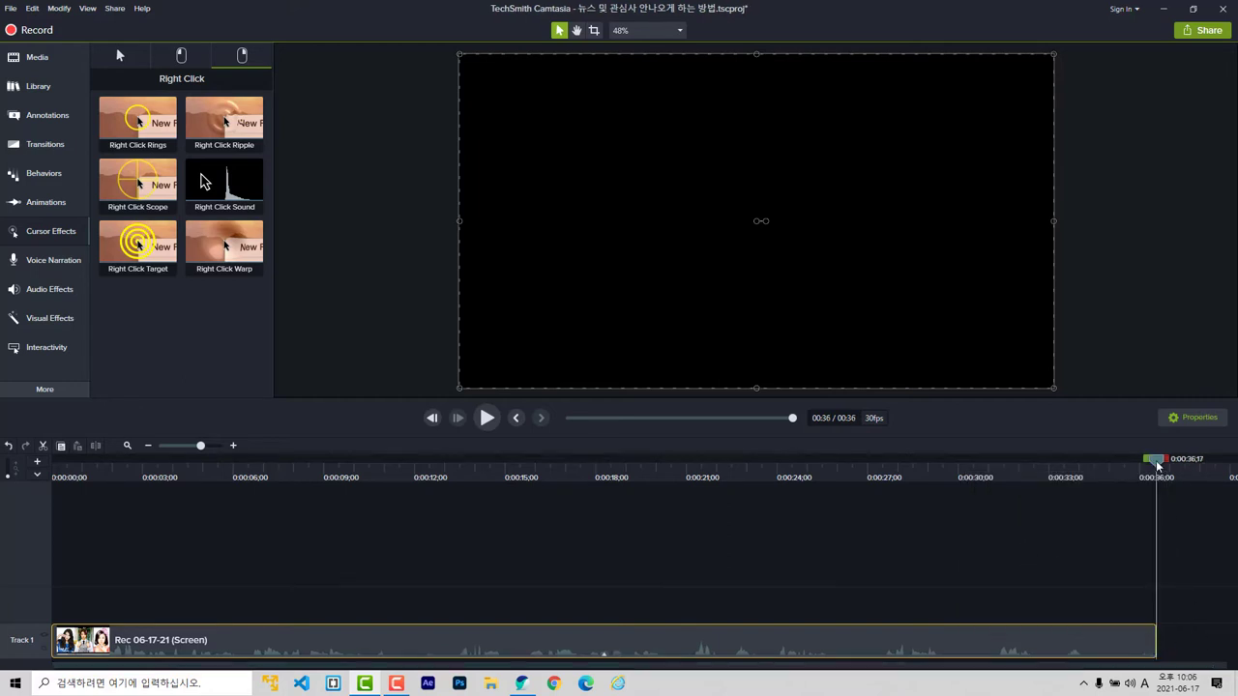
{"action": "left_click_drag", "start_coordinate": [1157, 467], "coordinate": [1126, 473]}
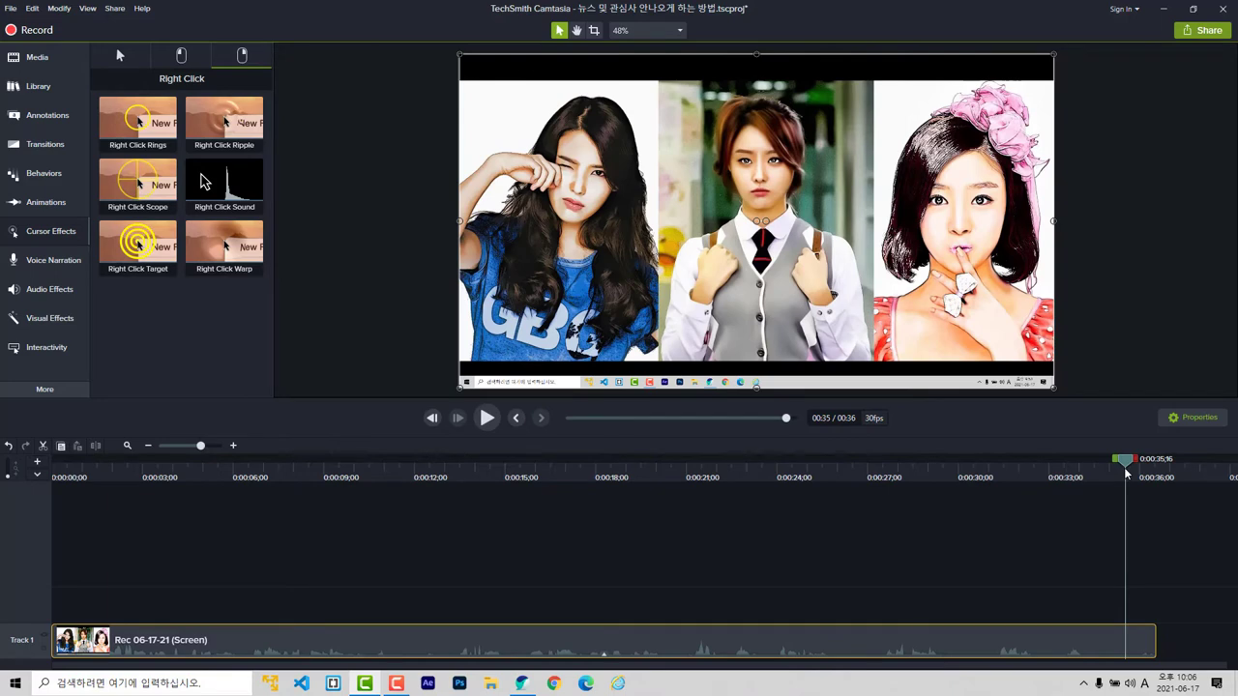
{"action": "key", "text": "space"}
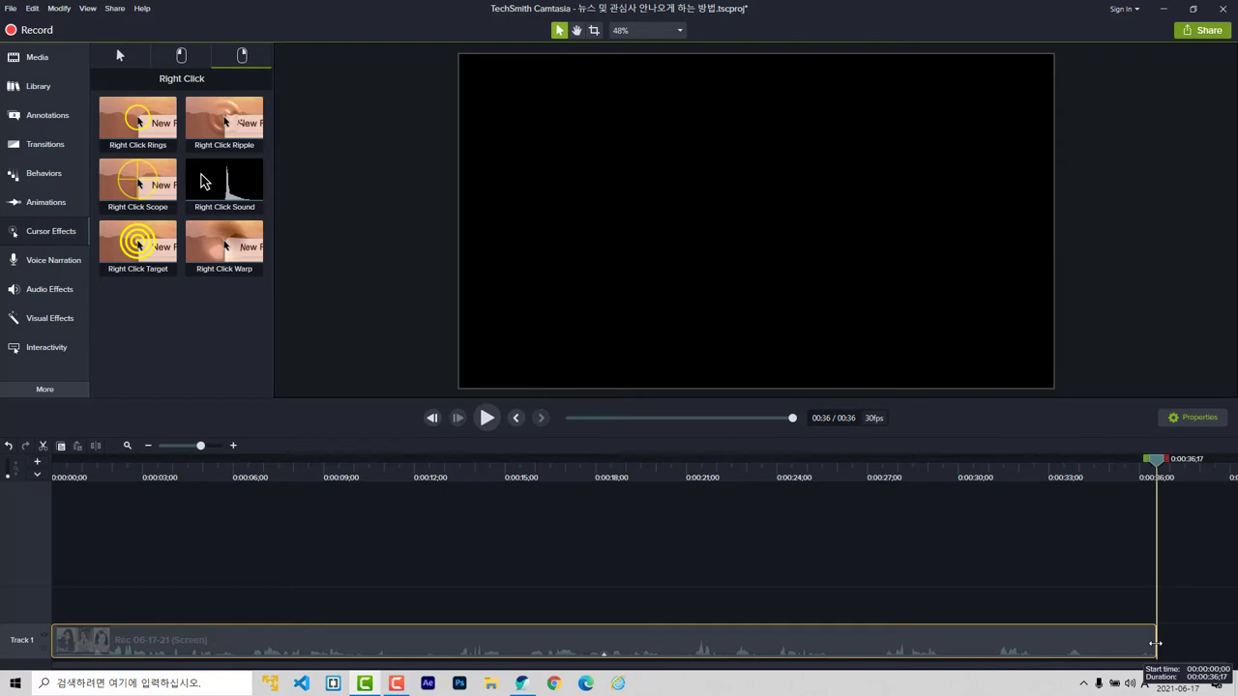
Extend the end of the recording clip to about 0:00:37;20 and increase the height of Track 1.
{"action": "left_click_drag", "start_coordinate": [1154, 643], "coordinate": [1188, 634]}
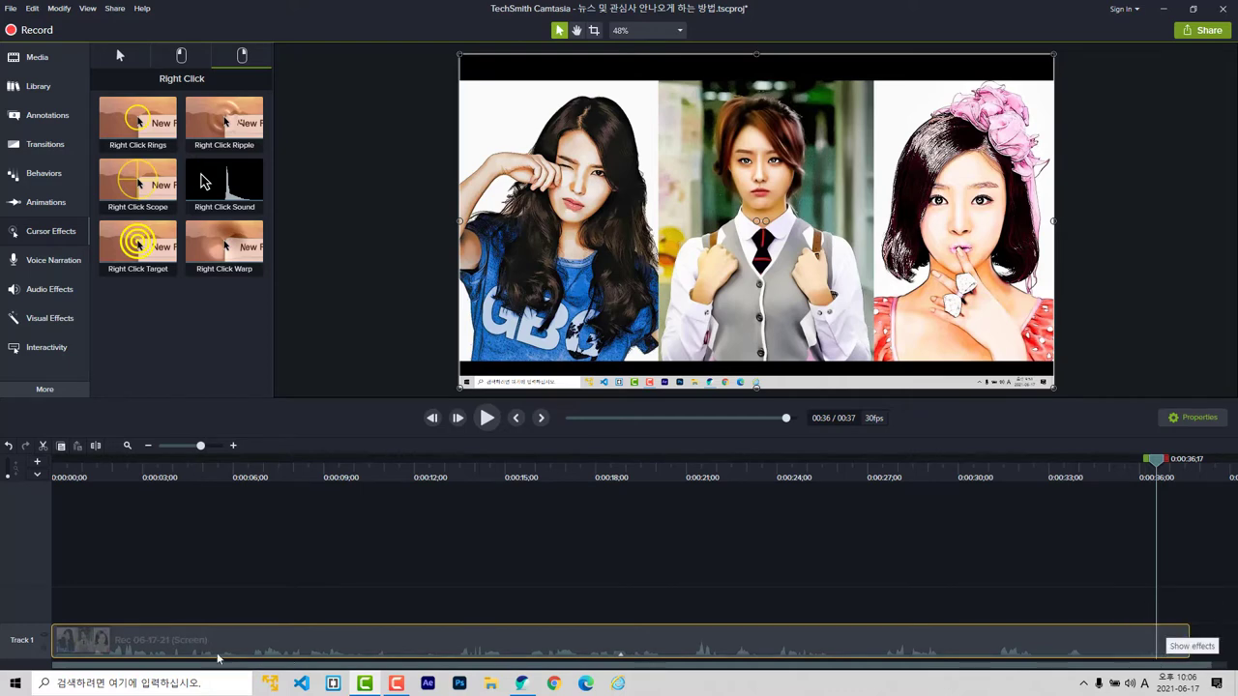
{"action": "left_click_drag", "start_coordinate": [23, 623], "coordinate": [33, 561]}
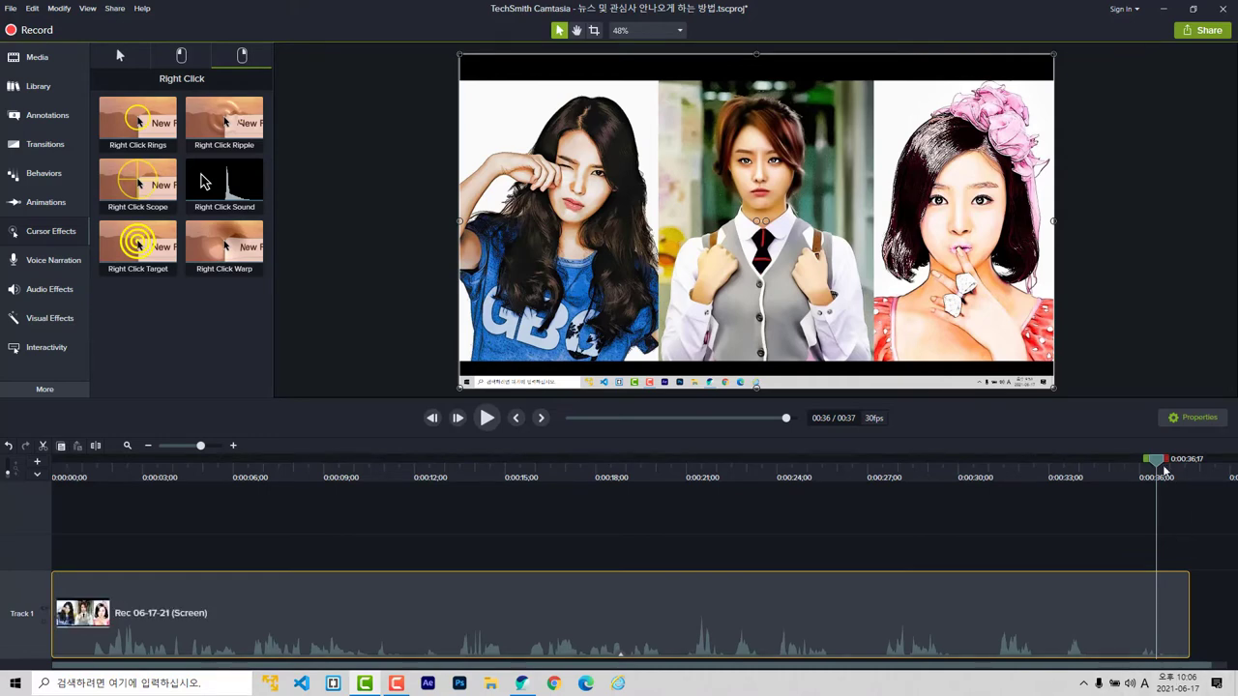
Ripple delete the end of the recording from 0:00:37;03 onward and save the project.
{"action": "left_click_drag", "start_coordinate": [1161, 466], "coordinate": [1177, 470]}
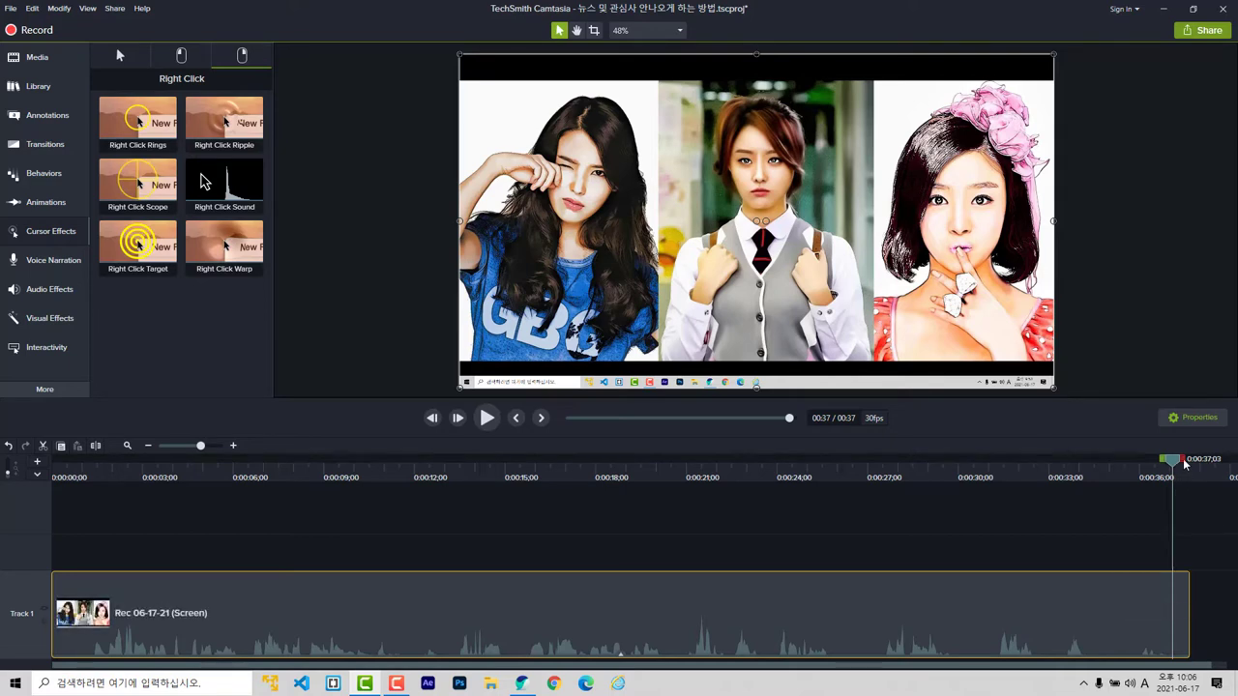
{"action": "left_click_drag", "start_coordinate": [1184, 465], "coordinate": [1212, 468]}
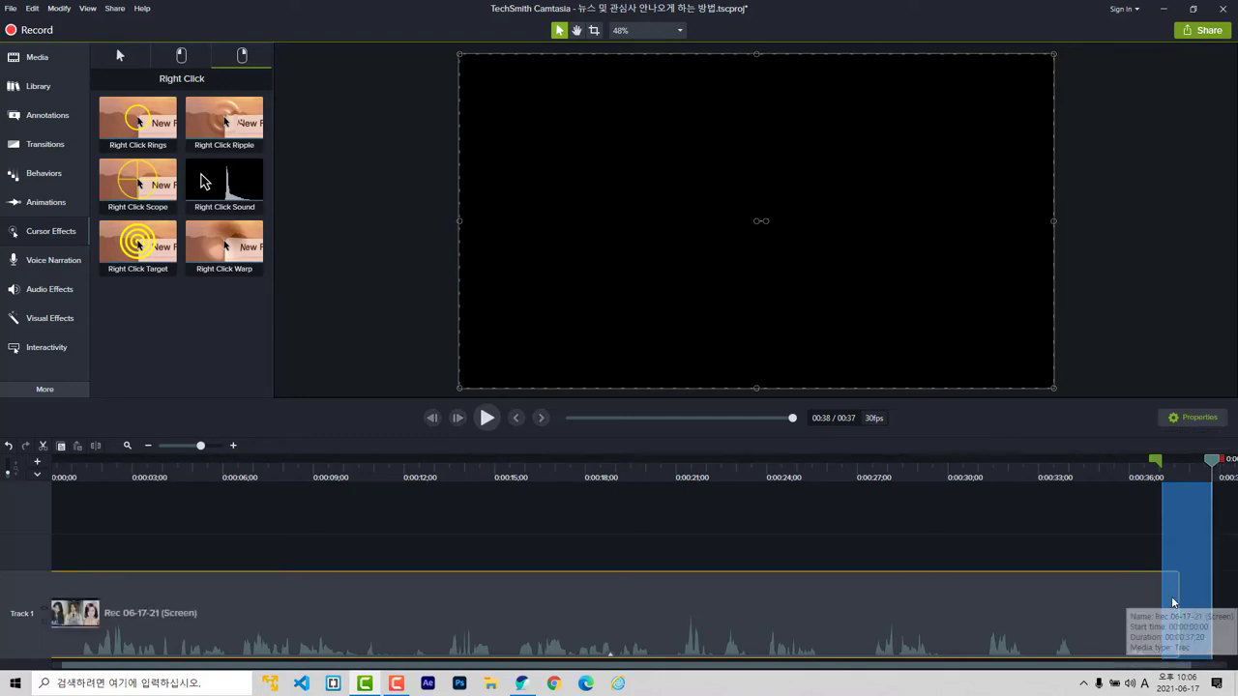
{"action": "right_click", "coordinate": [1171, 597]}
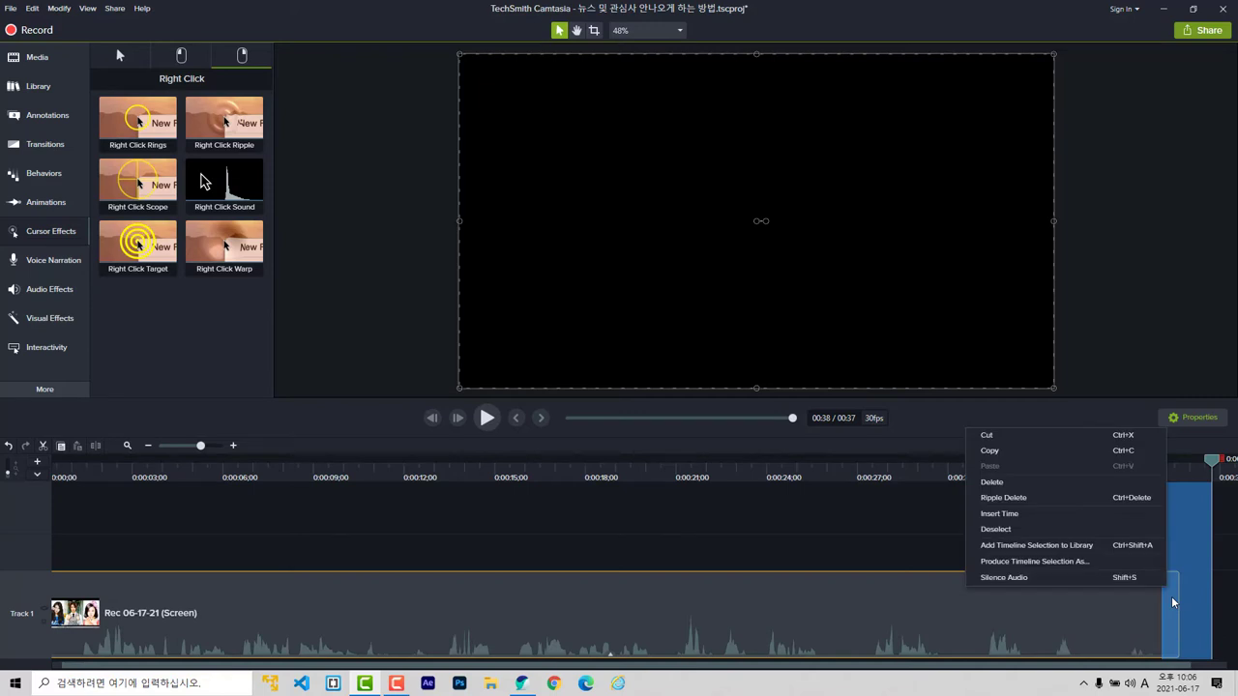
{"action": "left_click", "coordinate": [1083, 500]}
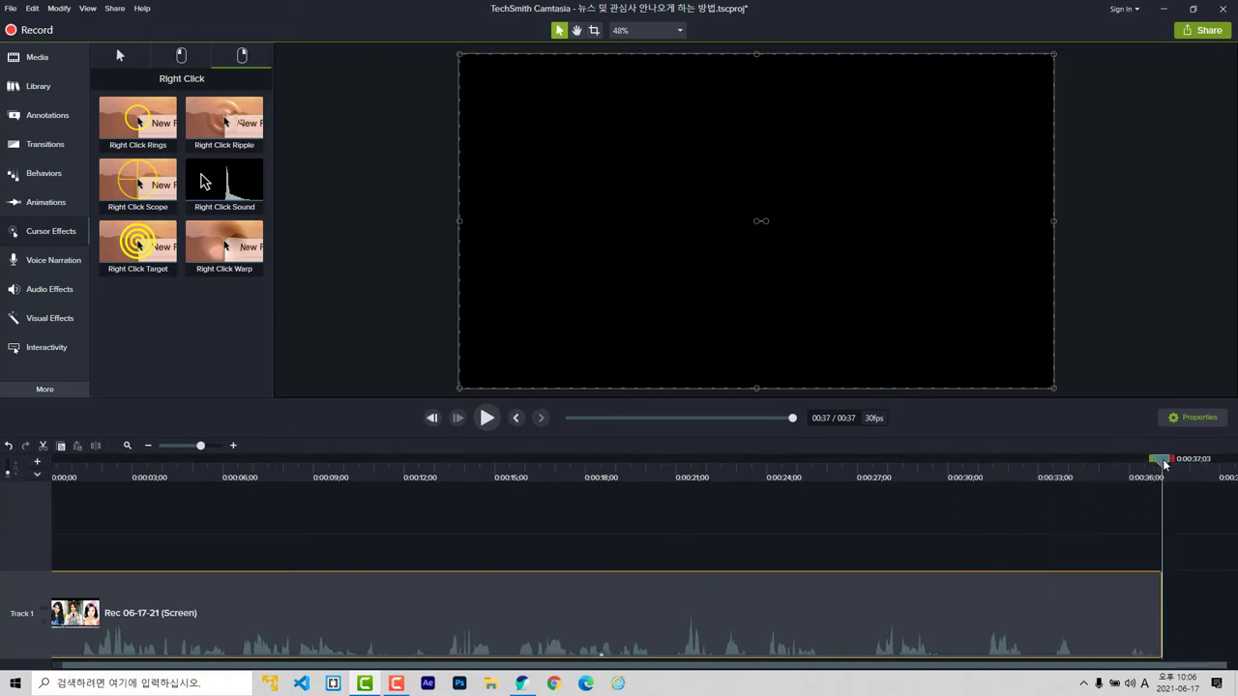
{"action": "left_click_drag", "start_coordinate": [1163, 466], "coordinate": [1121, 478]}
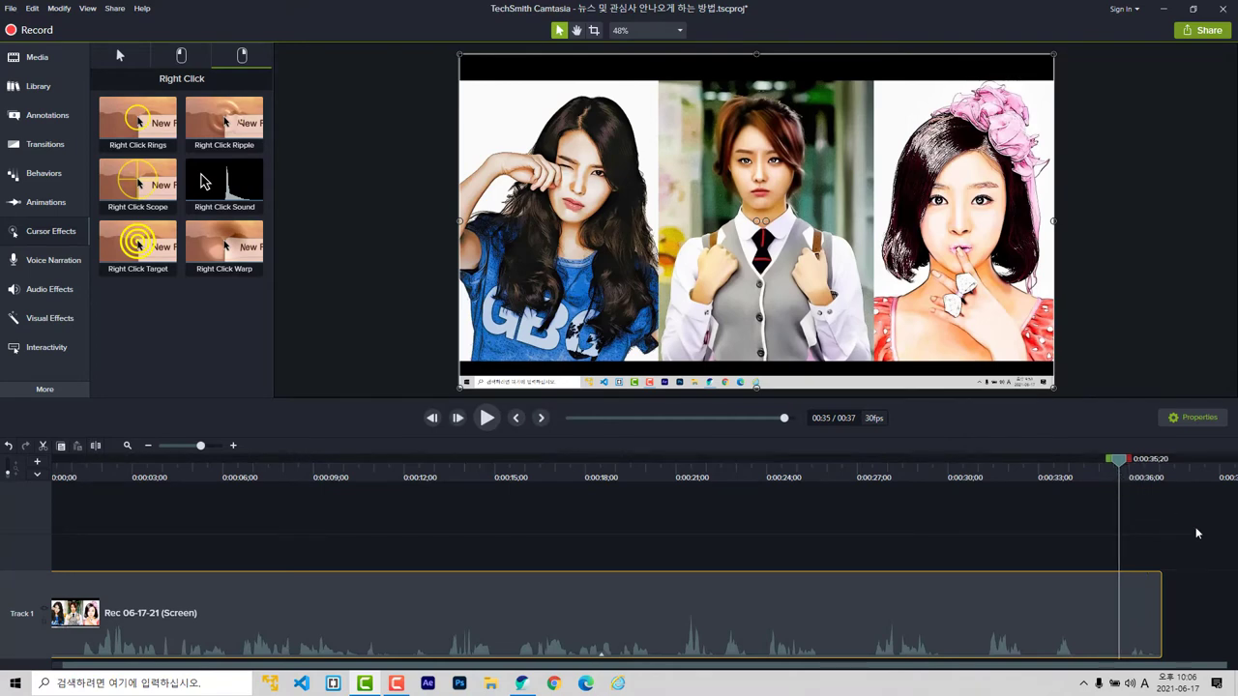
{"action": "key", "text": "space"}
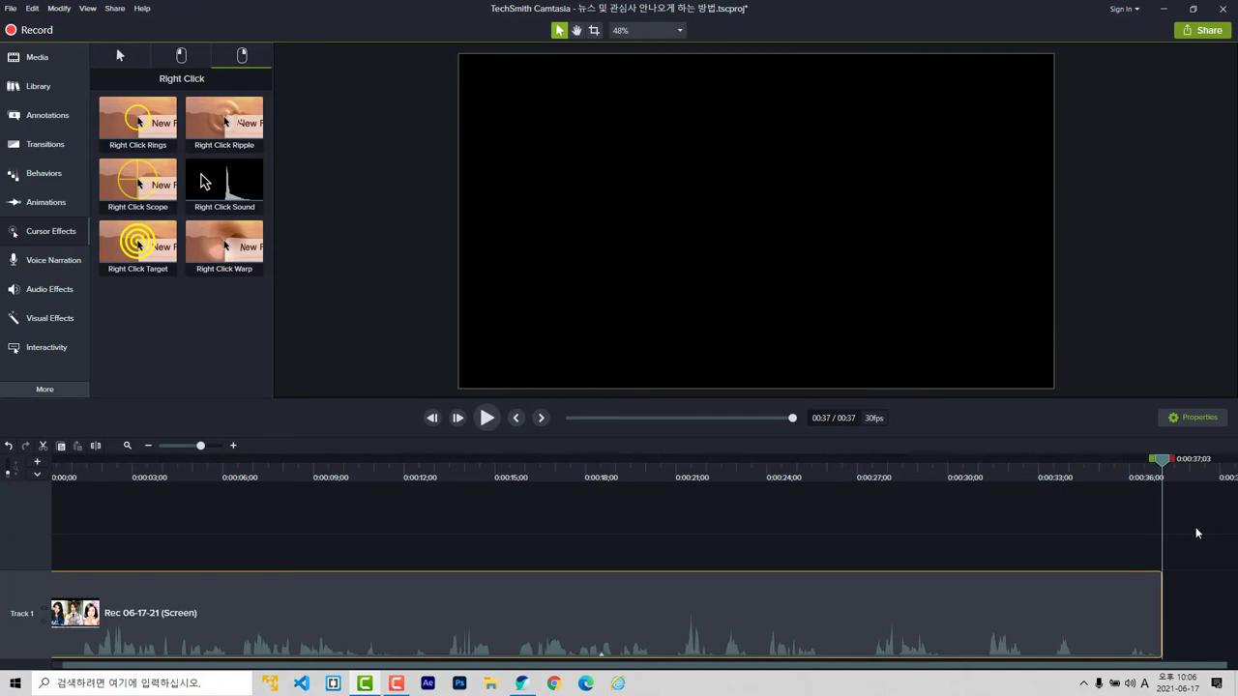
{"action": "key", "text": "ctrl+s"}
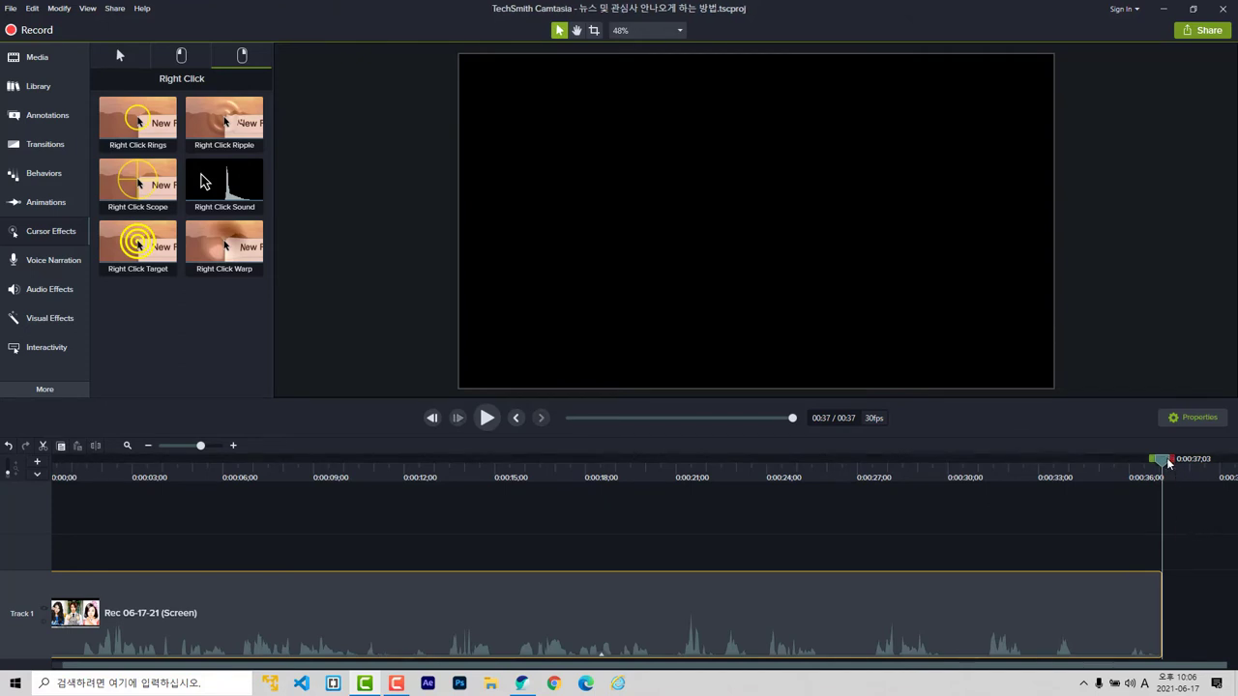
Add a plain text callout on a new track above the recording, starting at 0:00:22;29.
{"action": "left_click_drag", "start_coordinate": [1168, 464], "coordinate": [19, 478]}
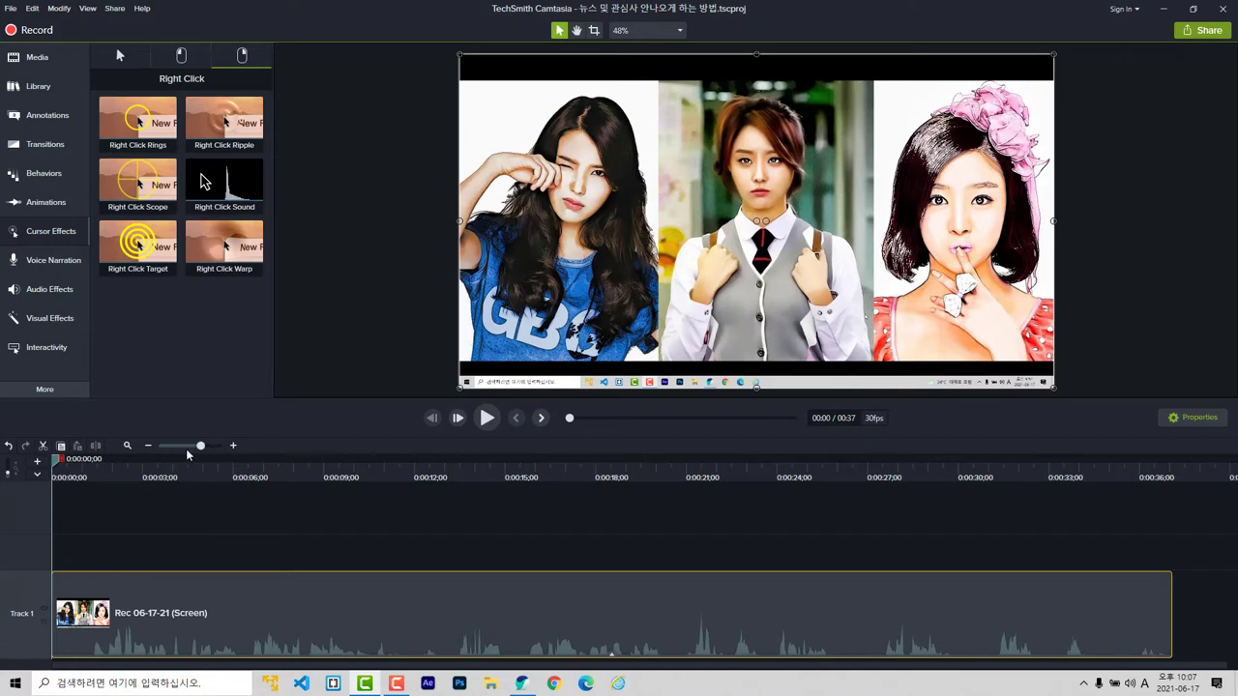
{"action": "mouse_move", "coordinate": [201, 448]}
{"action": "left_mouse_down"}
{"action": "mouse_move", "coordinate": [185, 447]}
{"action": "mouse_move", "coordinate": [200, 448]}
{"action": "left_mouse_up"}
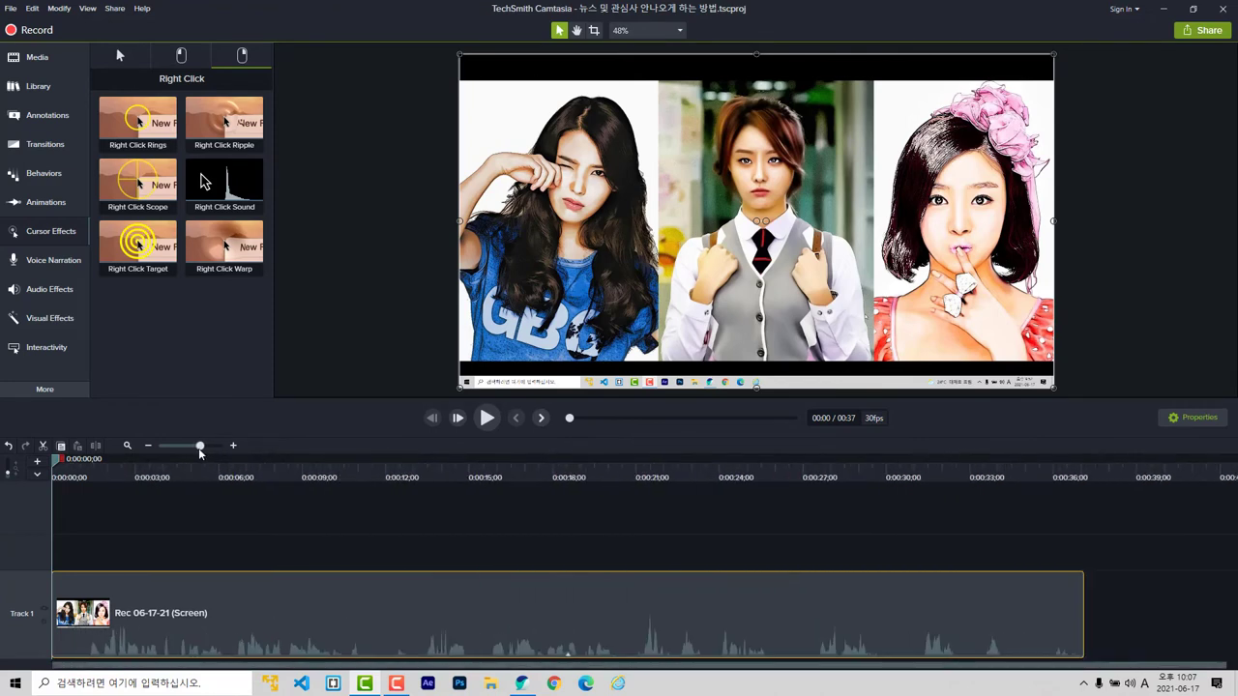
{"action": "left_click", "coordinate": [233, 446]}
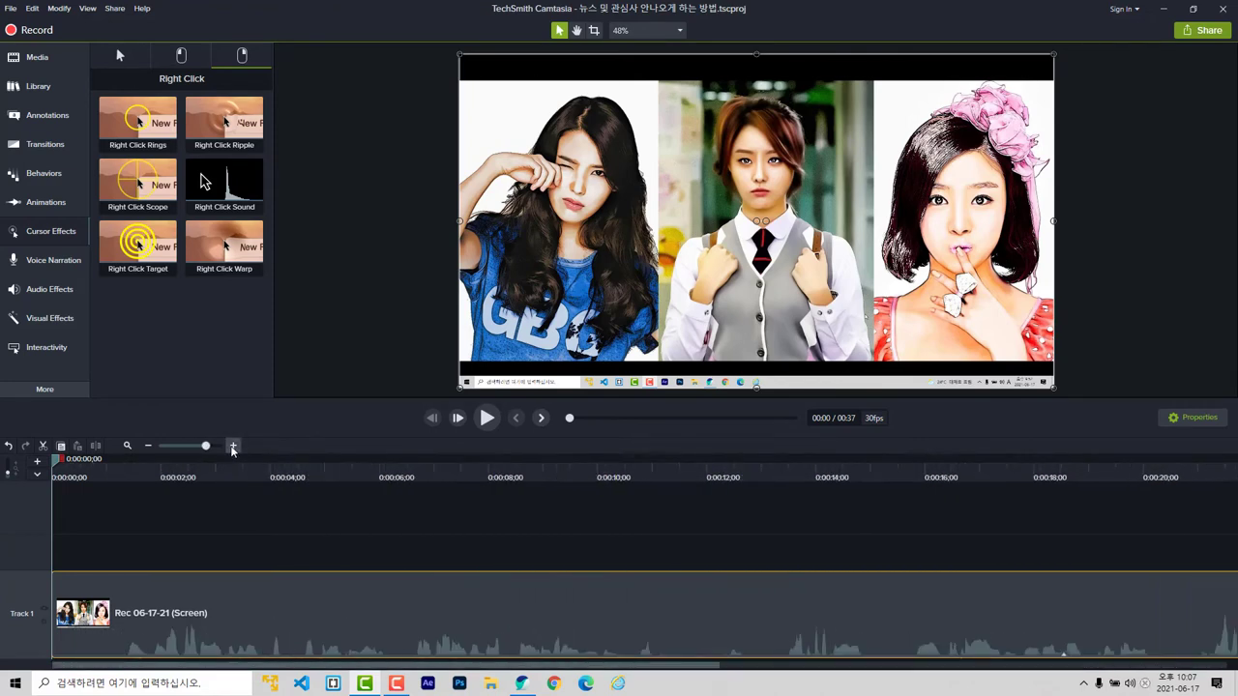
{"action": "left_click", "coordinate": [152, 448]}
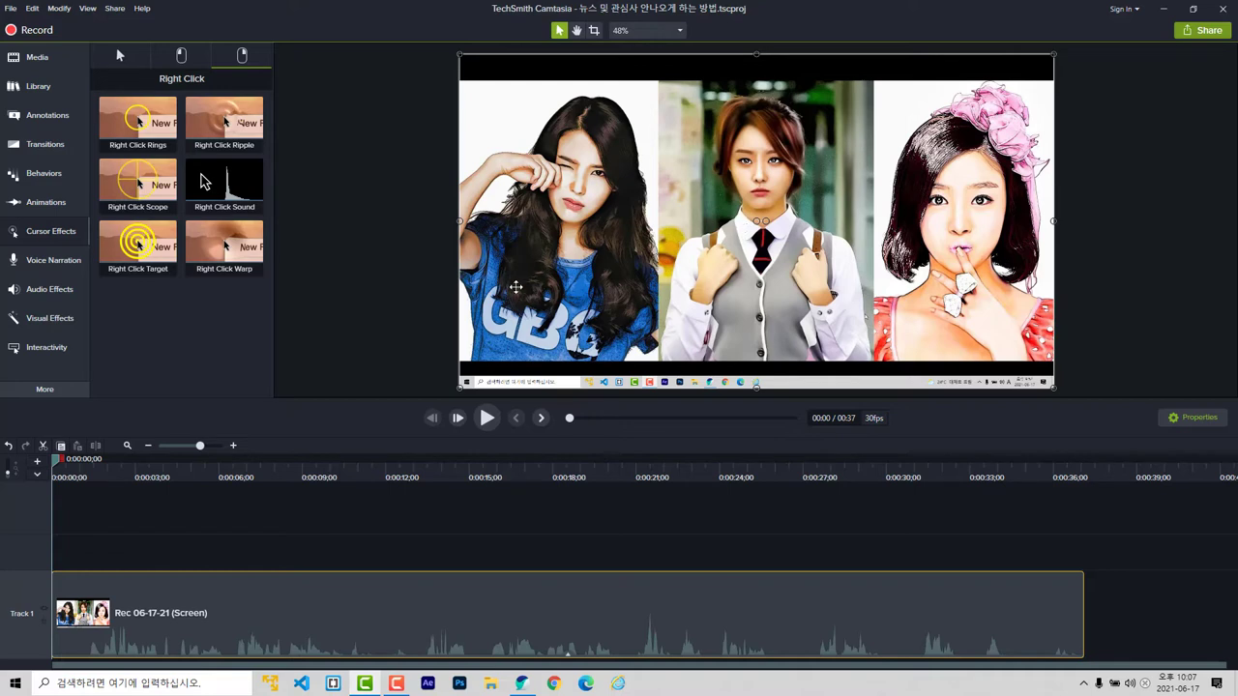
{"action": "left_click_drag", "start_coordinate": [57, 464], "coordinate": [690, 486]}
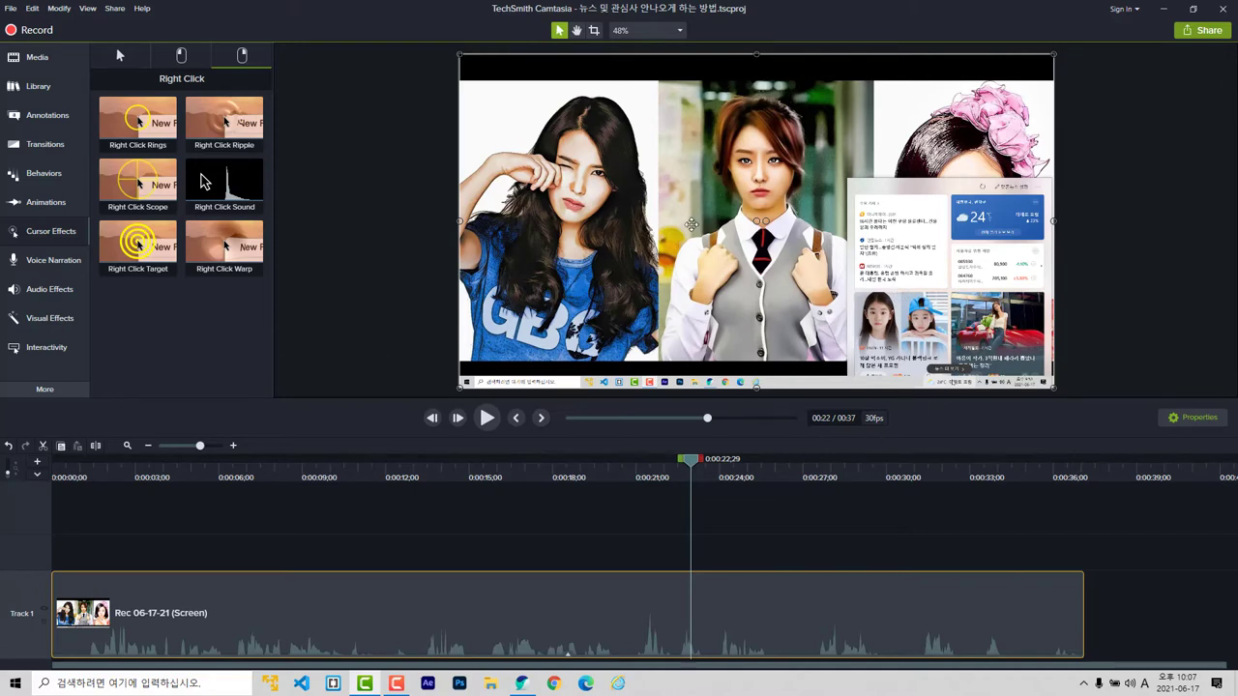
{"action": "left_click", "coordinate": [42, 124]}
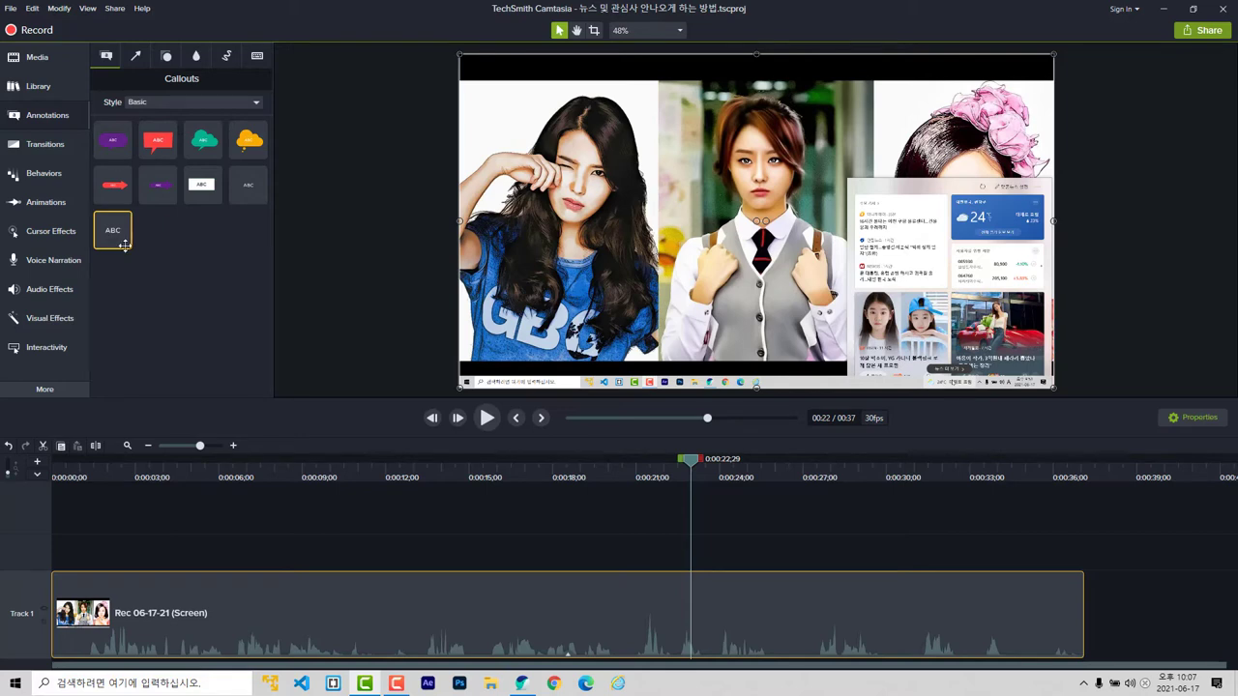
{"action": "left_click_drag", "start_coordinate": [113, 233], "coordinate": [710, 552]}
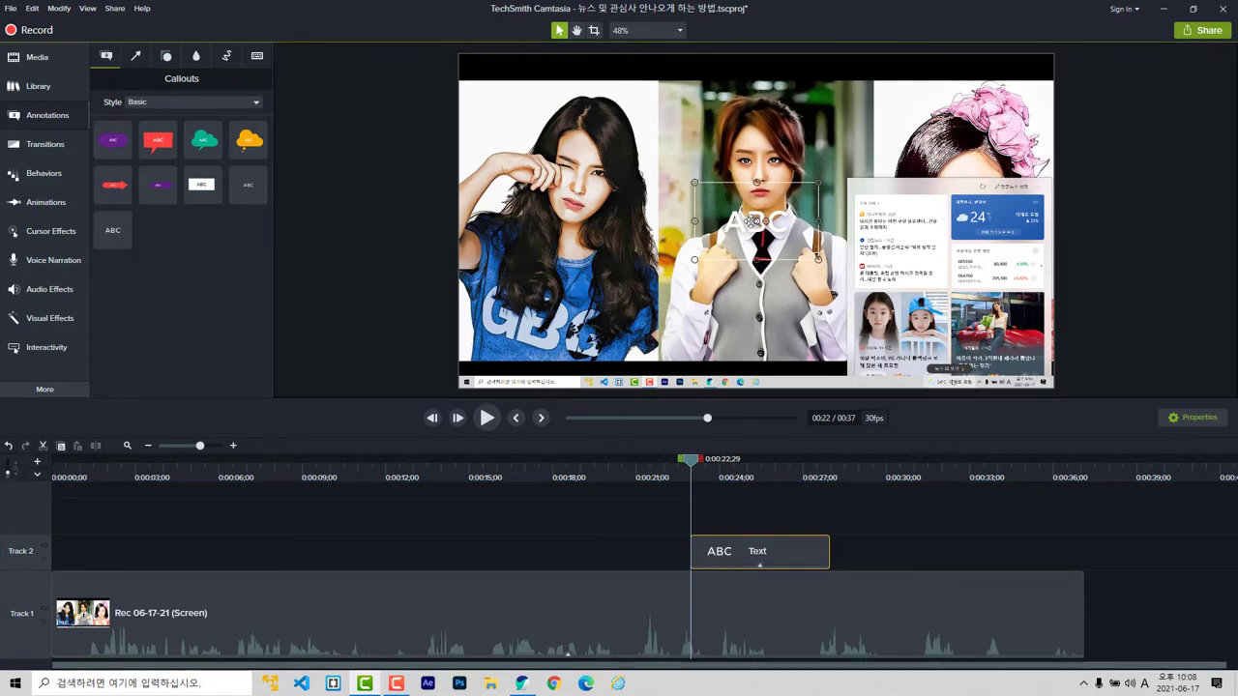
Replace the callout's placeholder text with "뉴스 및 관심사 기능 끄기".
{"action": "double_click", "coordinate": [754, 224]}
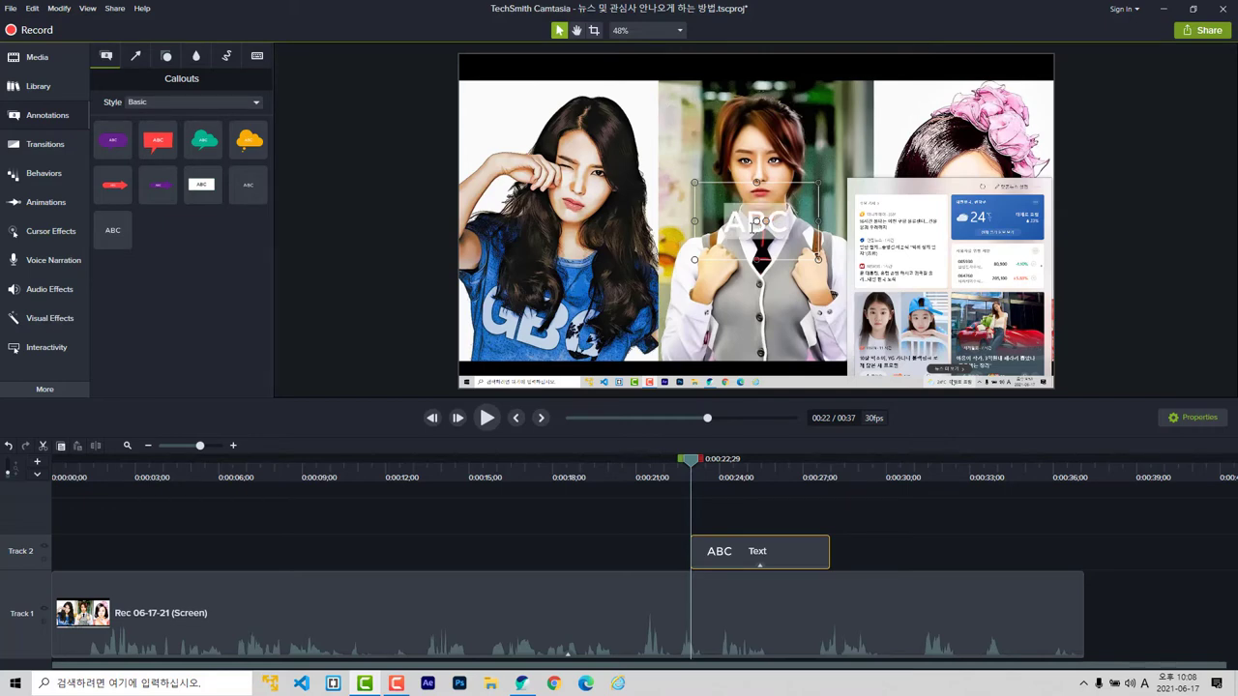
{"action": "key", "text": "Hangul"}
{"action": "type", "text": "뉴스 및"}
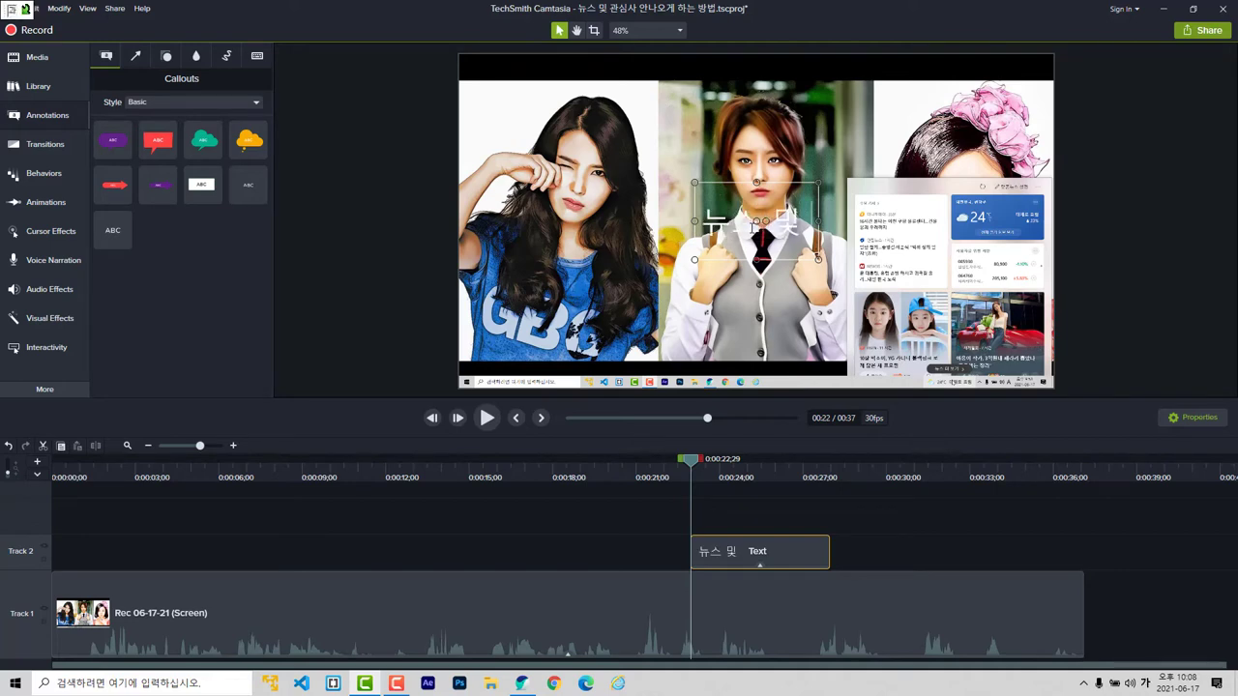
{"action": "type", "text": " 관심사 기능 끄"}
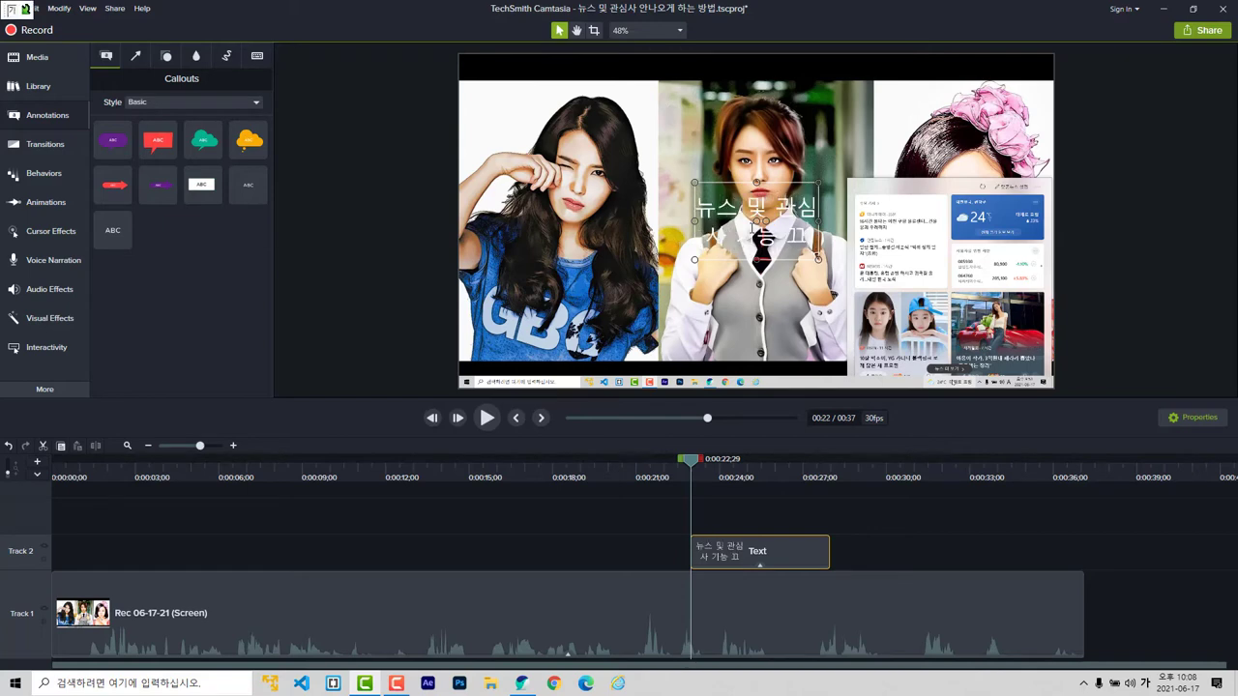
{"action": "type", "text": "기"}
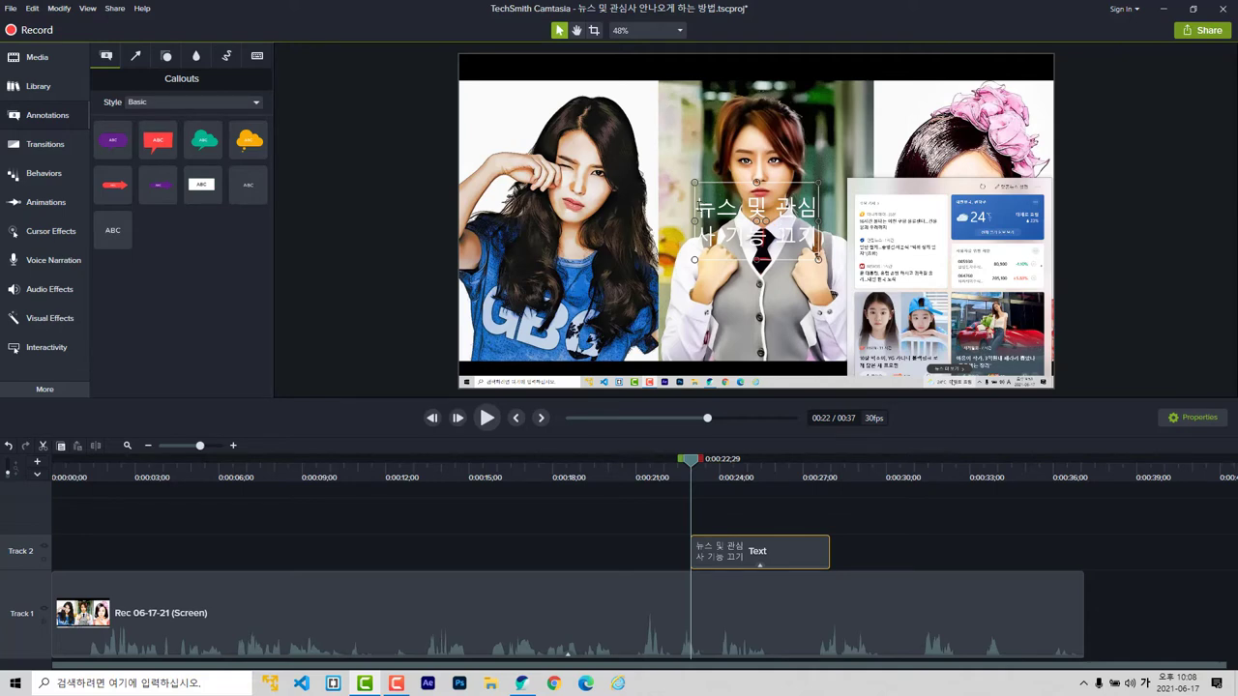
Change the font of the whole callout text to 고도 B.
{"action": "key", "text": "ctrl+a"}
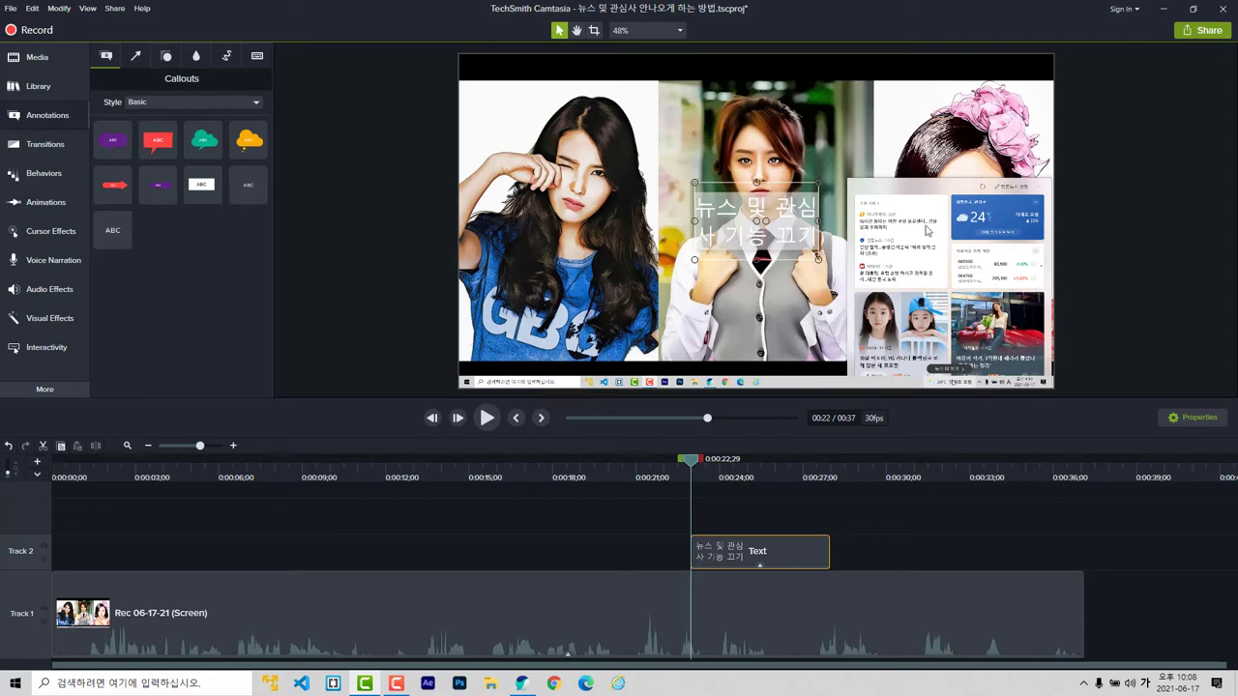
{"action": "left_click", "coordinate": [1200, 425]}
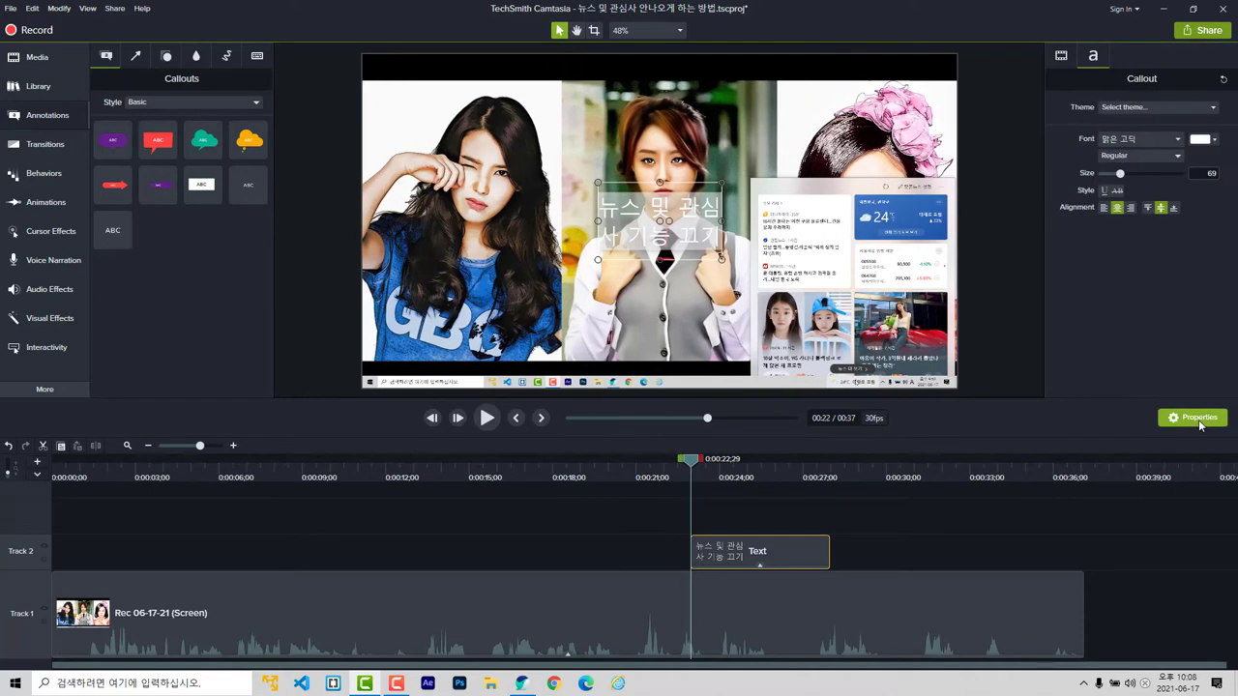
{"action": "left_click", "coordinate": [1164, 140]}
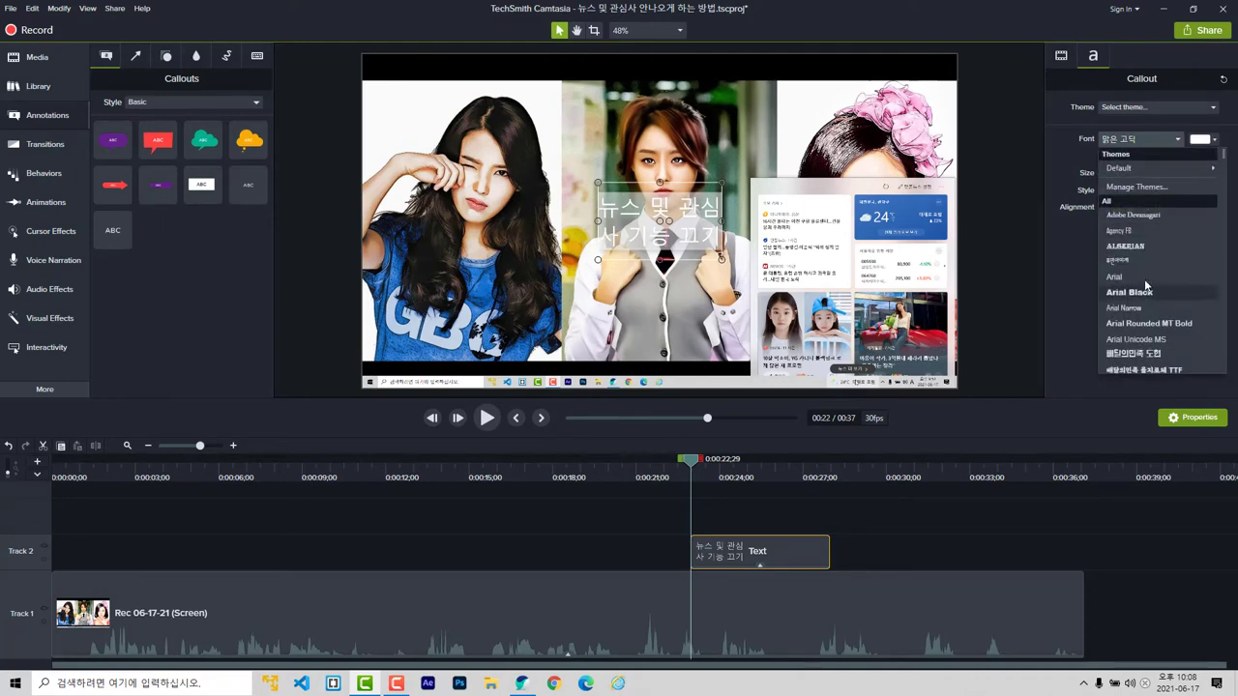
{"action": "scroll", "coordinate": [1146, 276], "scroll_direction": "down", "scroll_amount": 5}
{"action": "scroll", "coordinate": [1151, 278], "scroll_direction": "down", "scroll_amount": 5}
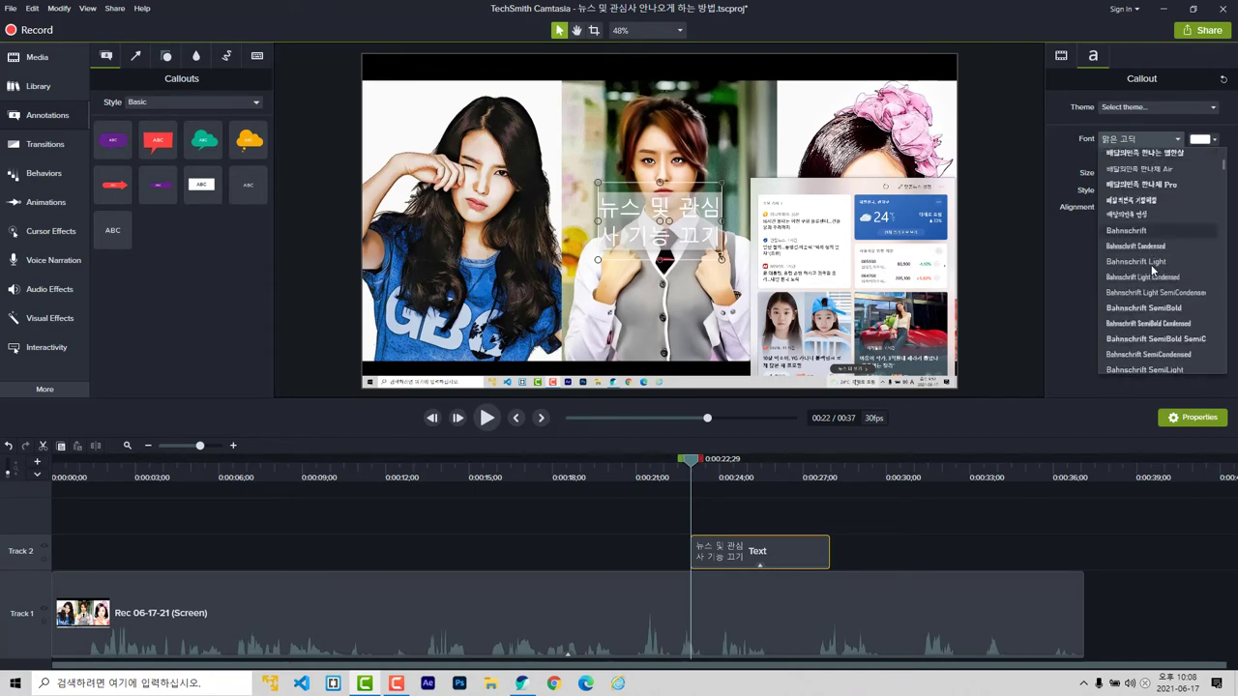
{"action": "scroll", "coordinate": [1152, 253], "scroll_direction": "down", "scroll_amount": 6}
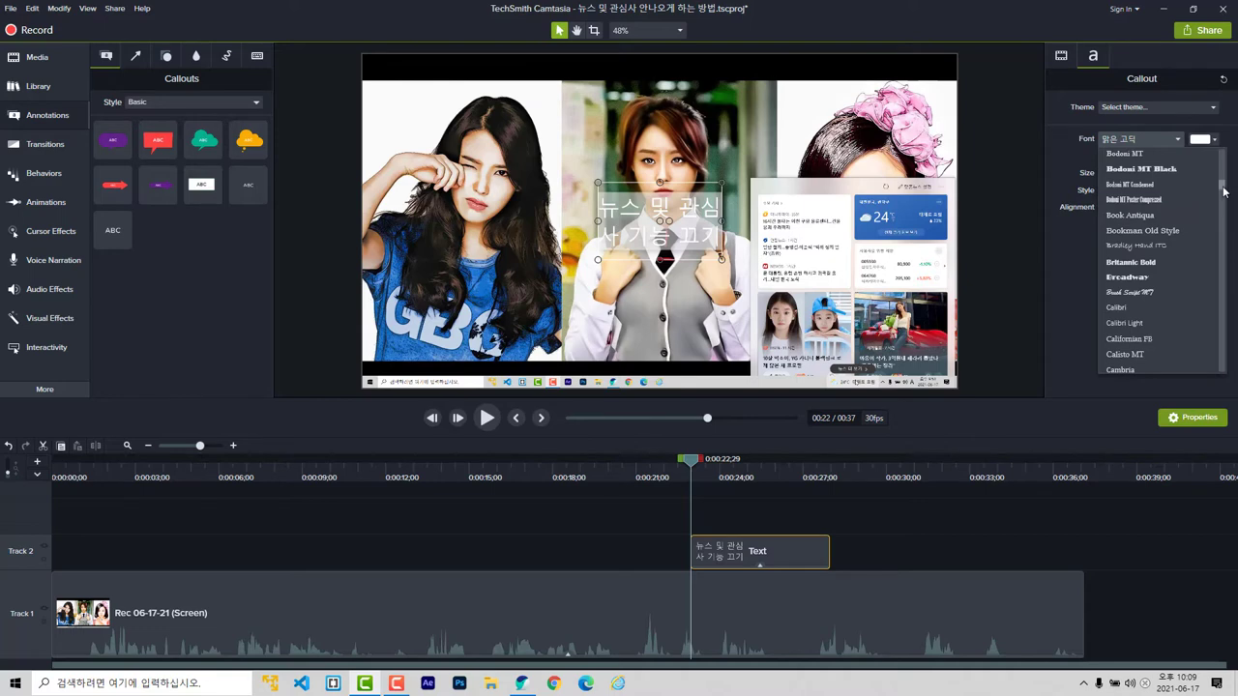
{"action": "scroll", "coordinate": [1226, 203], "scroll_direction": "down", "scroll_amount": 6}
{"action": "left_click_drag", "start_coordinate": [1223, 213], "coordinate": [1216, 242]}
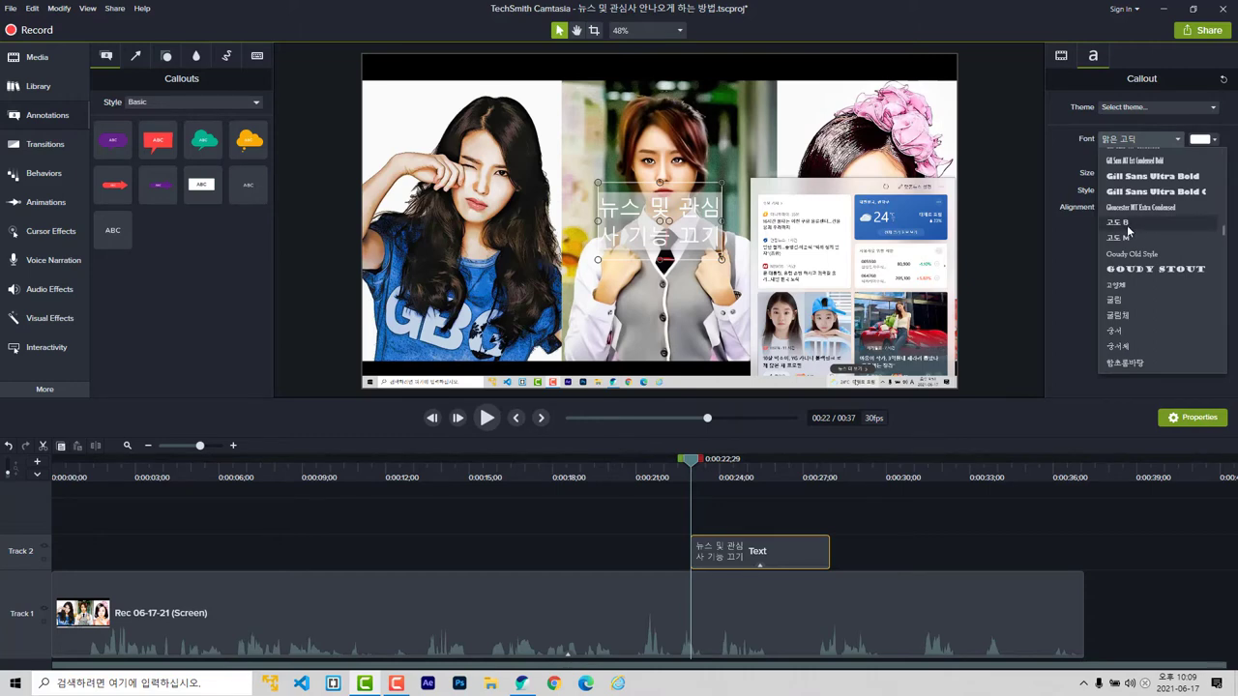
{"action": "left_click", "coordinate": [1127, 223]}
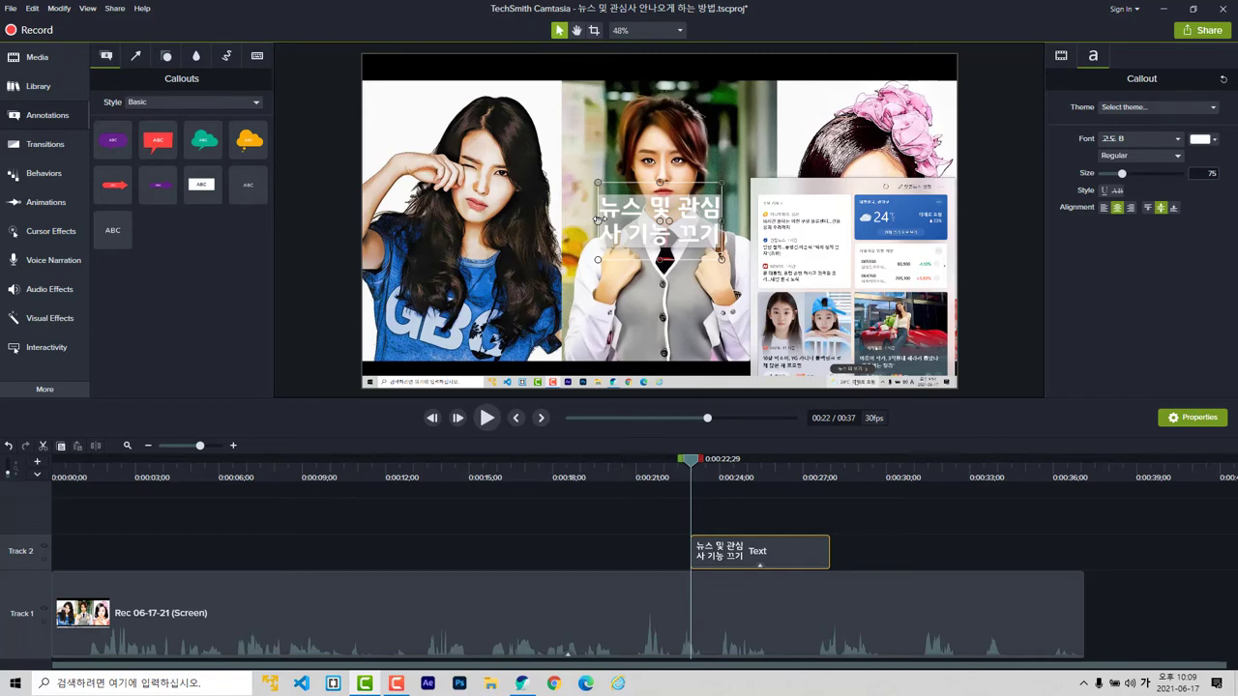
Enlarge the callout box on both sides and downward, and place it horizontally centred slightly below the canvas middle.
{"action": "left_click_drag", "start_coordinate": [597, 220], "coordinate": [525, 221]}
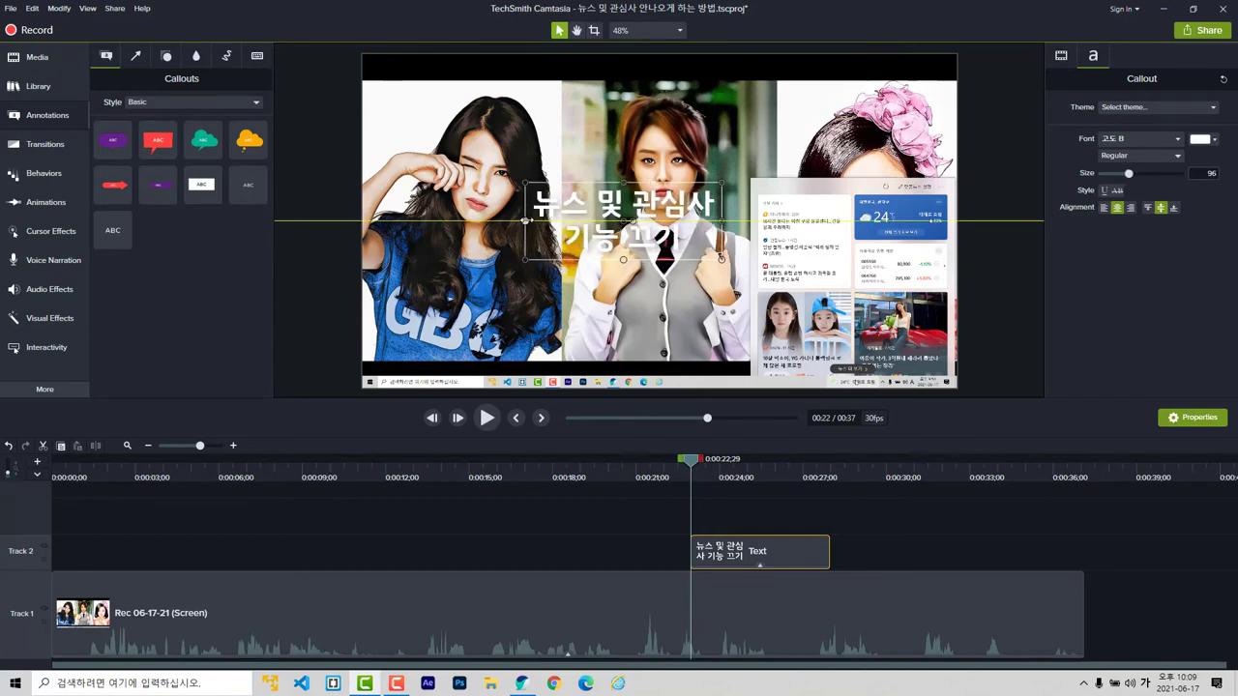
{"action": "left_click_drag", "start_coordinate": [720, 220], "coordinate": [751, 222]}
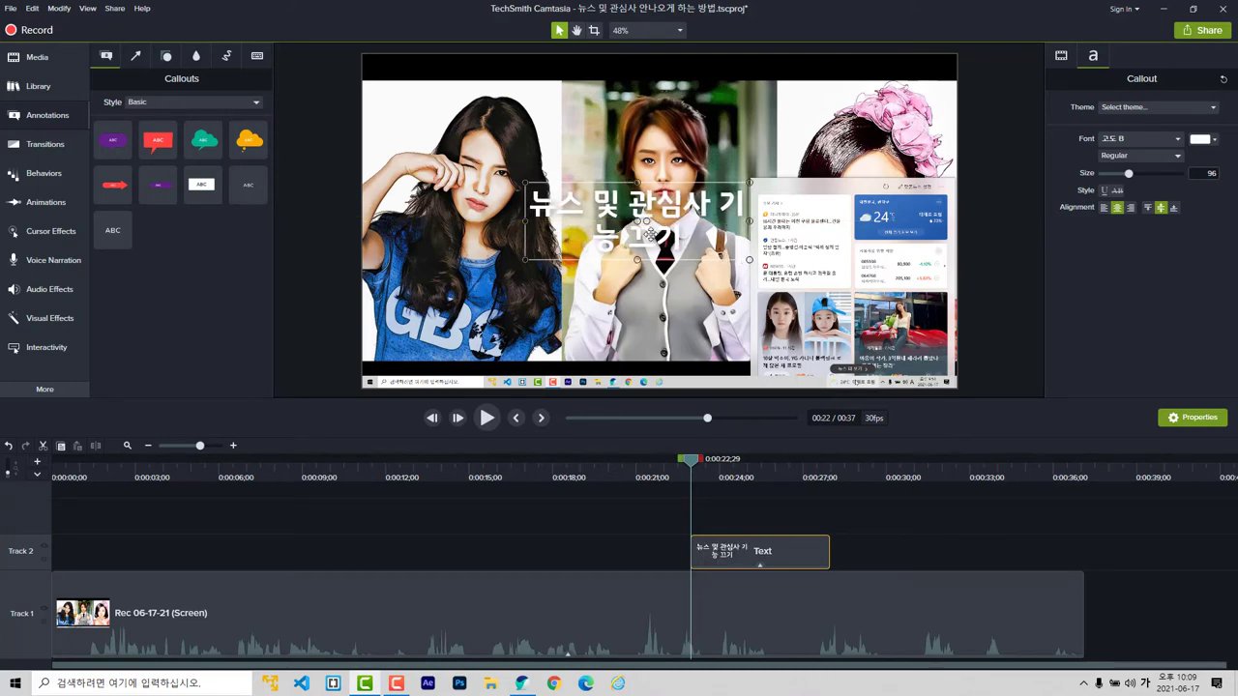
{"action": "left_click_drag", "start_coordinate": [638, 259], "coordinate": [637, 308]}
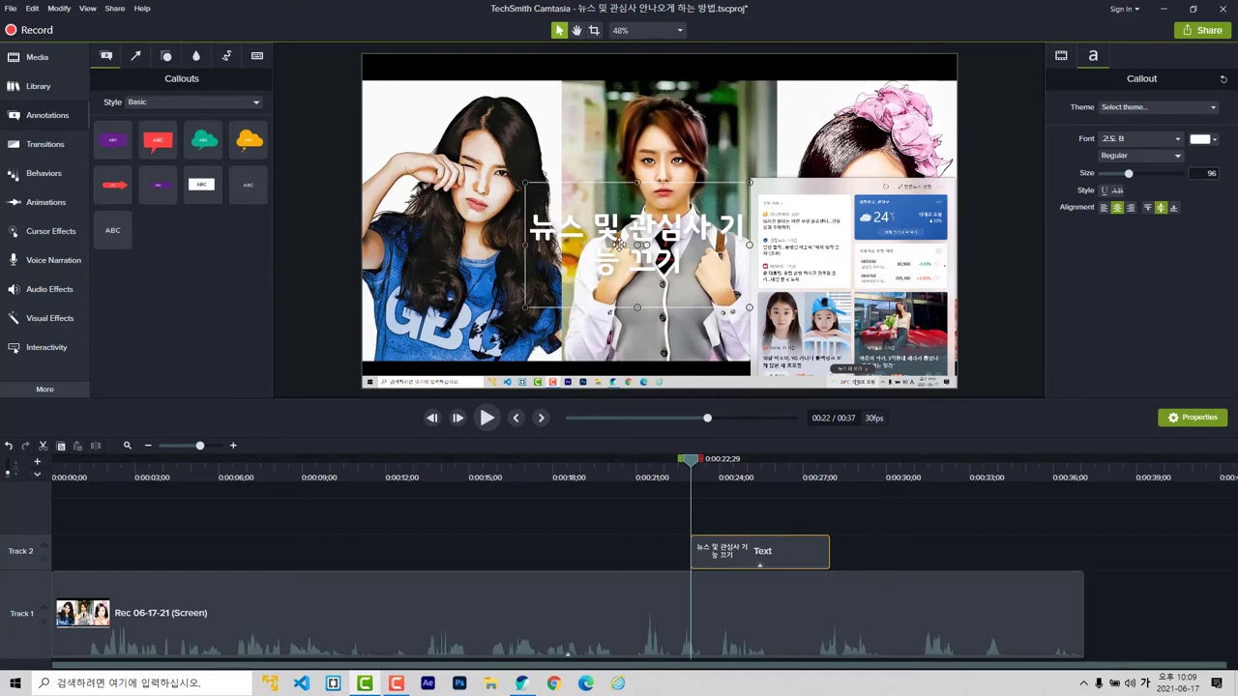
{"action": "left_click_drag", "start_coordinate": [619, 244], "coordinate": [642, 217]}
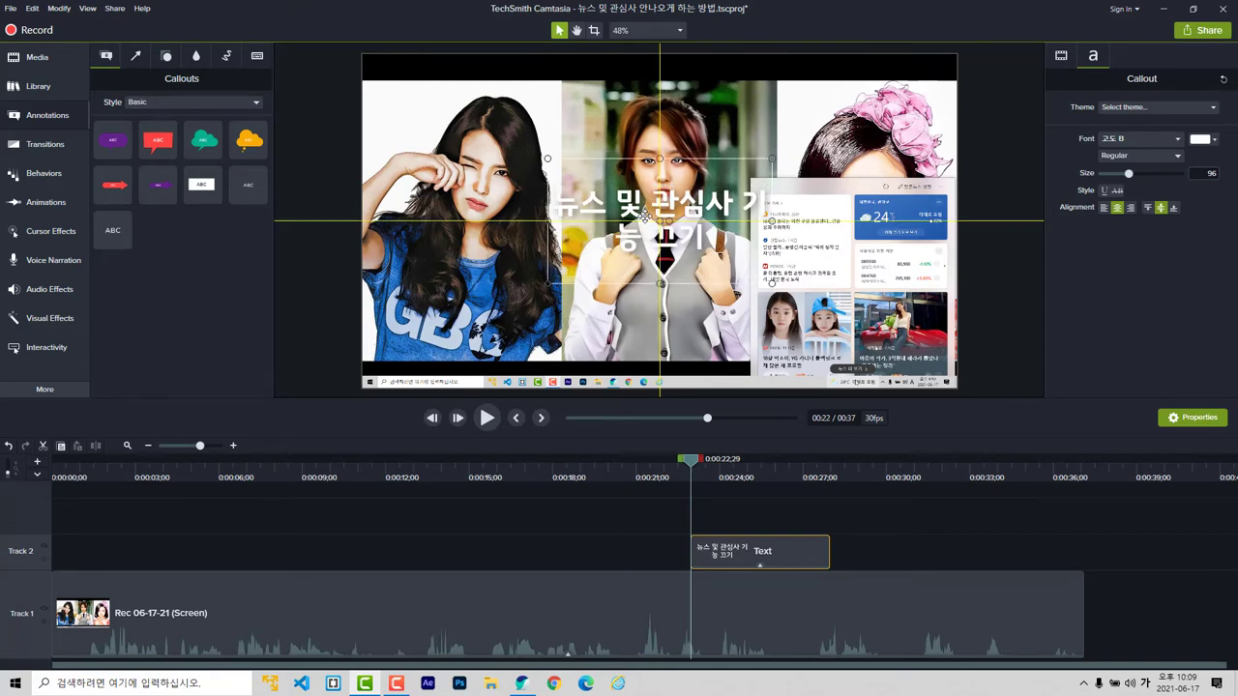
{"action": "left_click_drag", "start_coordinate": [642, 217], "coordinate": [643, 243]}
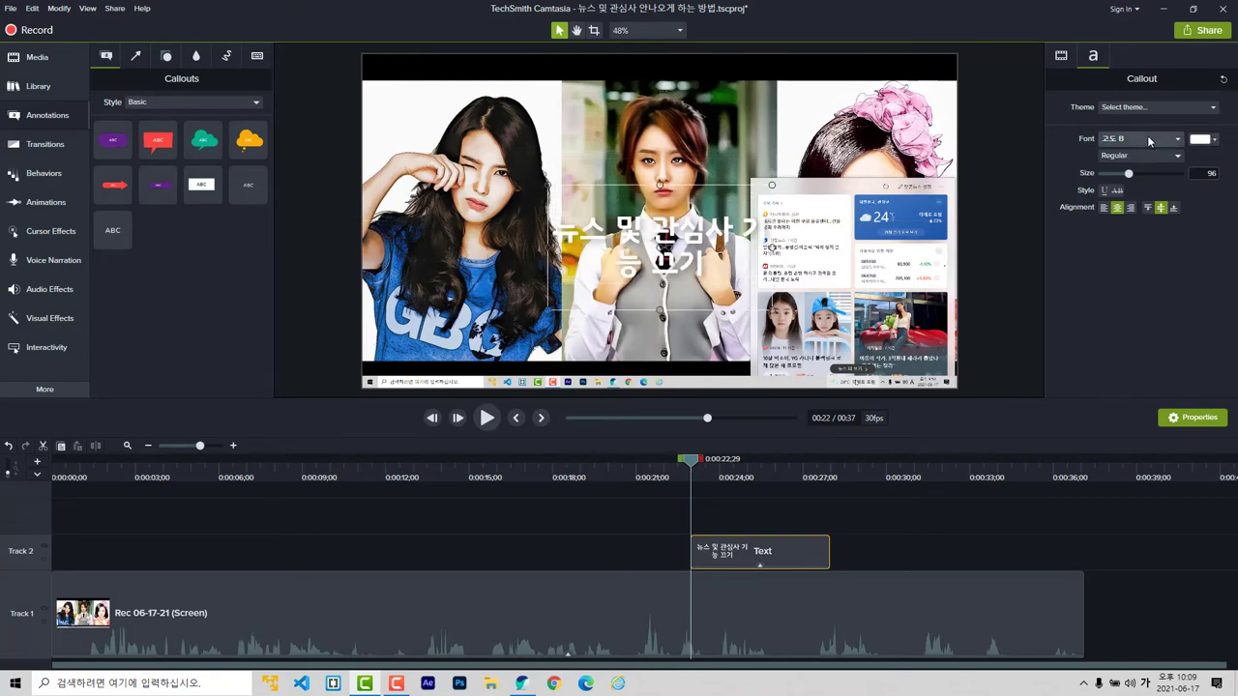
Colour the callout text red, #E80016.
{"action": "left_click", "coordinate": [1204, 142]}
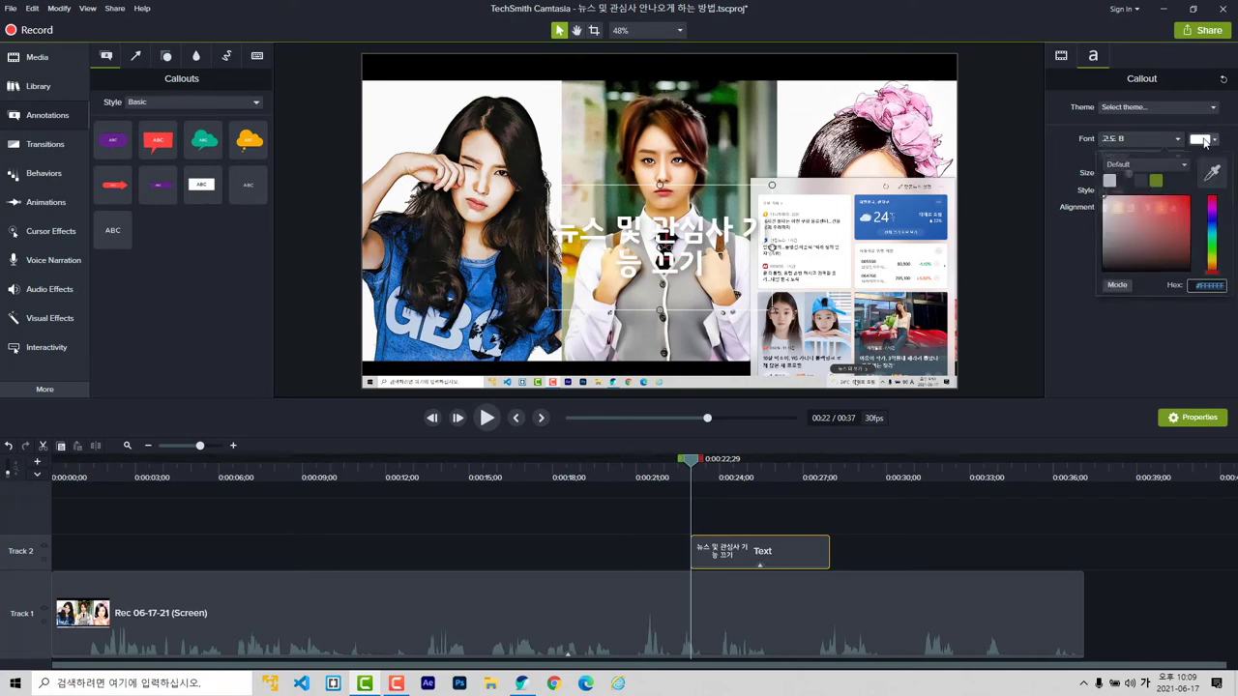
{"action": "mouse_move", "coordinate": [1173, 236]}
{"action": "left_mouse_down"}
{"action": "mouse_move", "coordinate": [1152, 227]}
{"action": "mouse_move", "coordinate": [1141, 238]}
{"action": "mouse_move", "coordinate": [1211, 198]}
{"action": "mouse_move", "coordinate": [1190, 200]}
{"action": "left_mouse_up"}
{"action": "left_click", "coordinate": [1212, 226]}
{"action": "left_click", "coordinate": [1180, 203]}
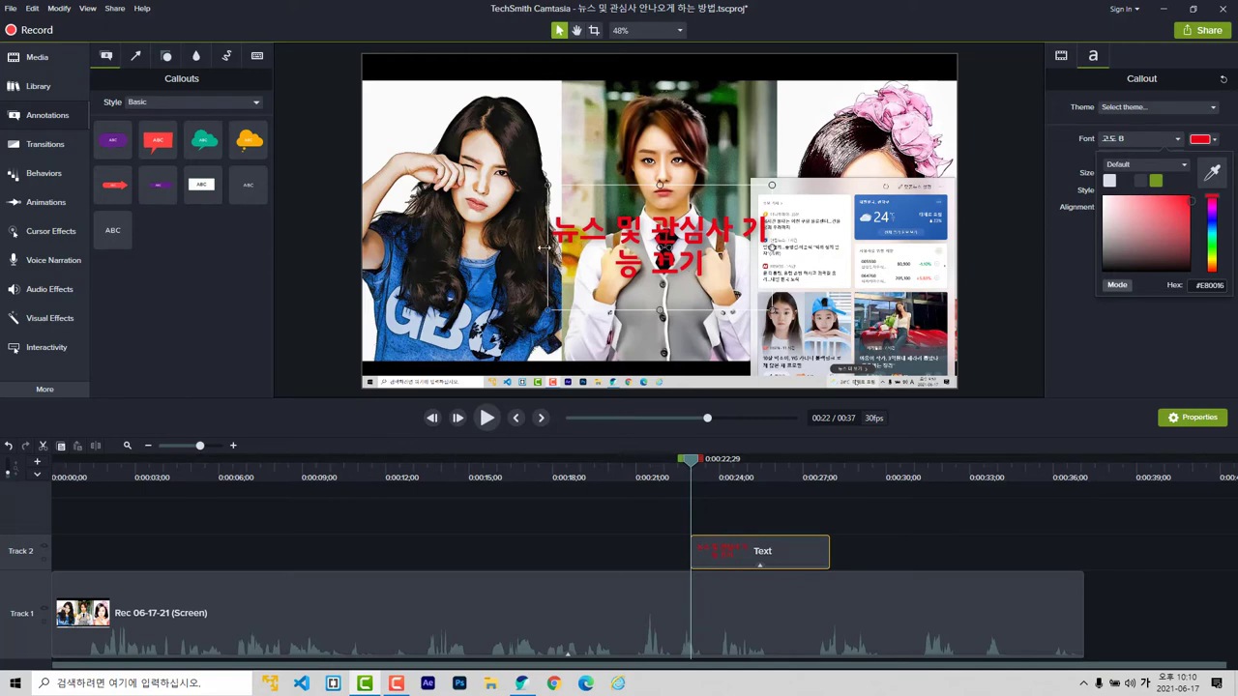
Widen the callout box and centre it on the canvas, with the text size set to 127.
{"action": "left_click_drag", "start_coordinate": [549, 247], "coordinate": [450, 246]}
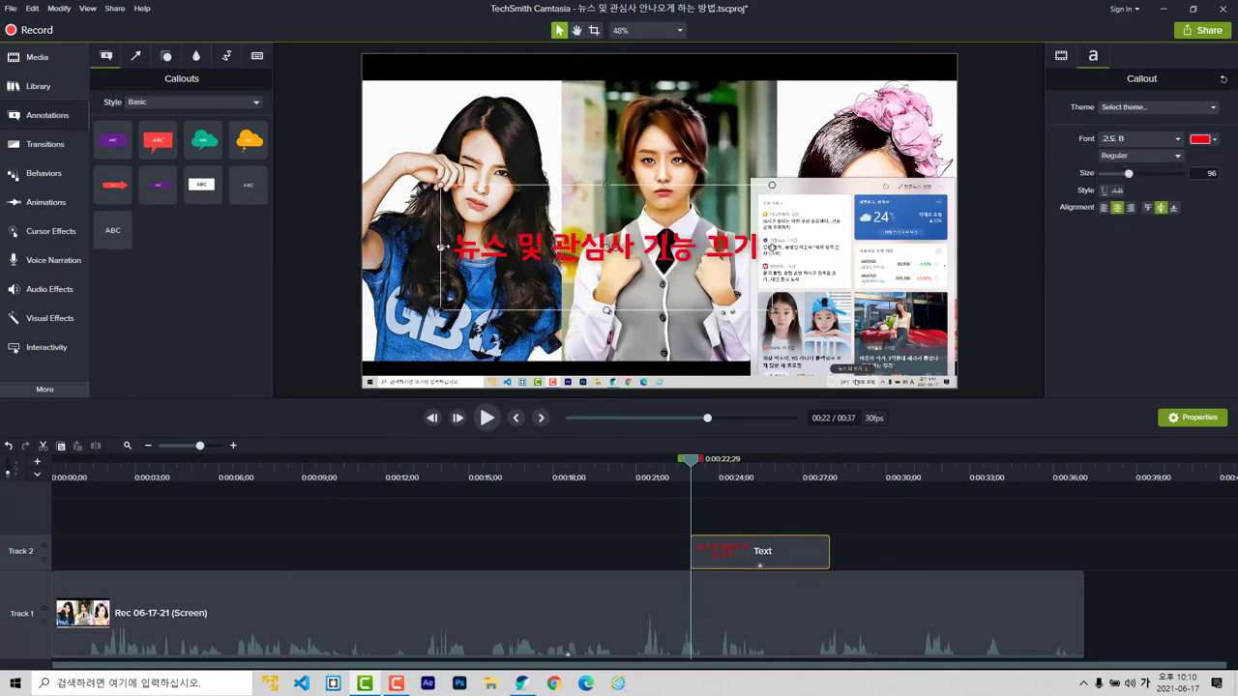
{"action": "left_click_drag", "start_coordinate": [528, 252], "coordinate": [577, 226]}
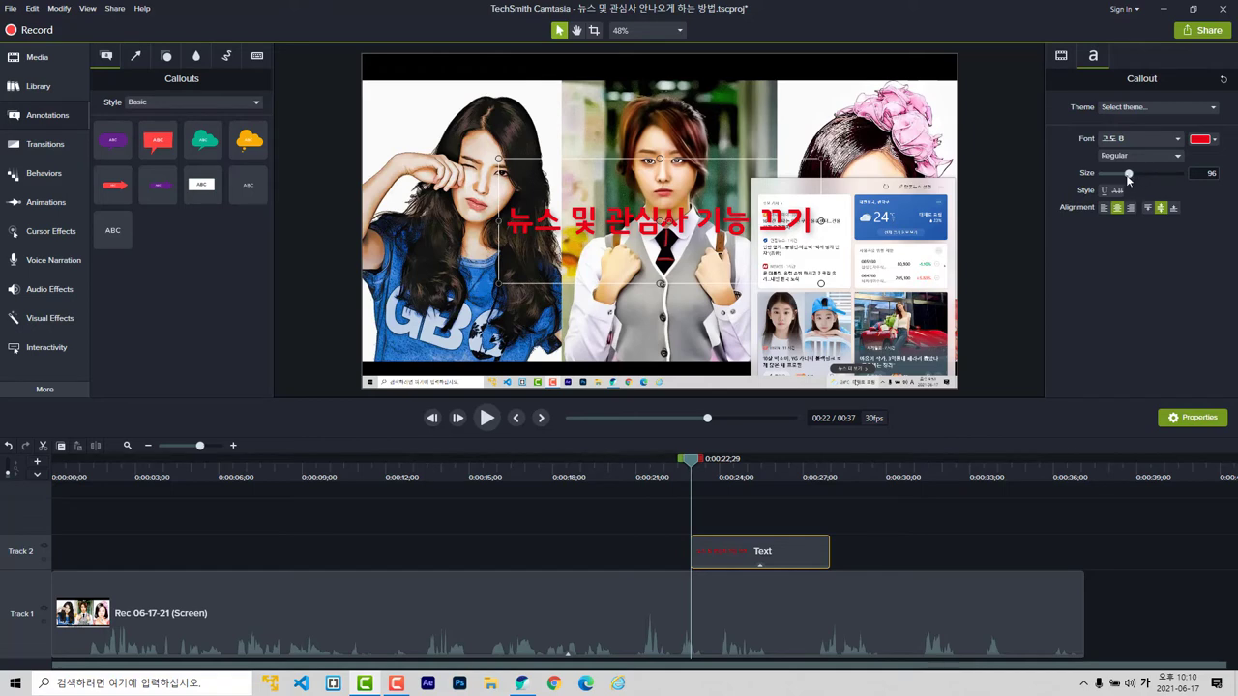
{"action": "left_click_drag", "start_coordinate": [1127, 177], "coordinate": [1138, 175]}
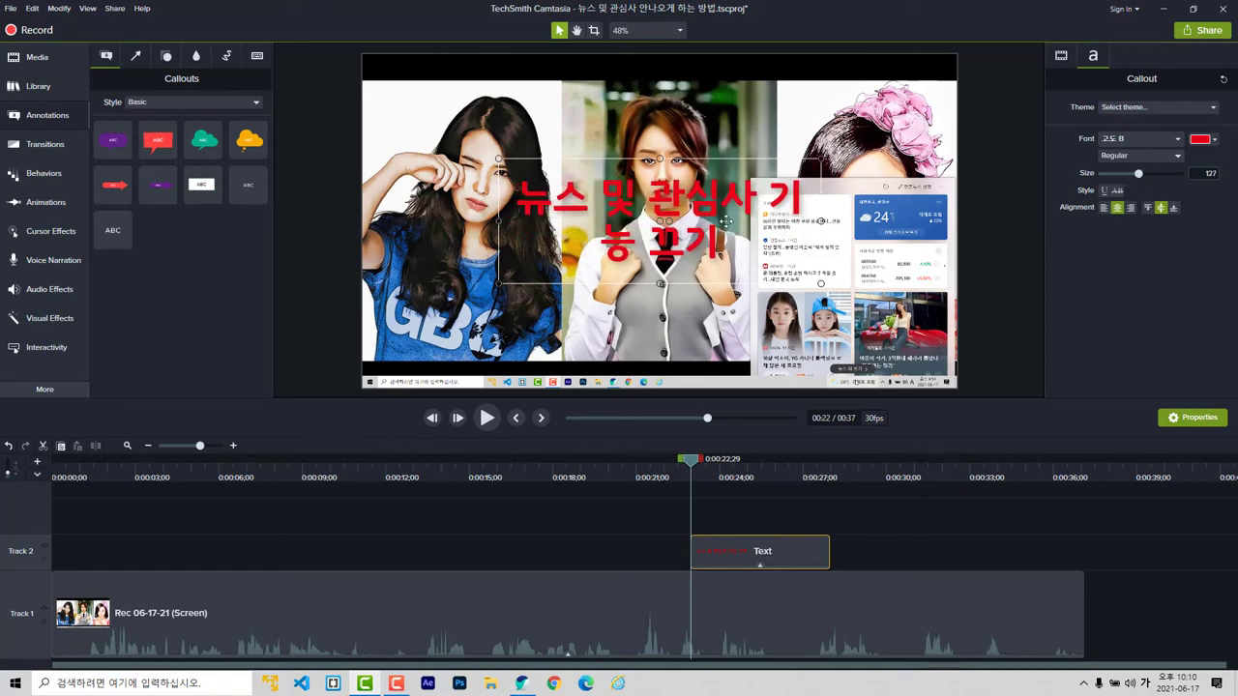
Break the caption after "뉴스 및 관심사" and change its second line to "기능 끄는 방법".
{"action": "double_click", "coordinate": [760, 199]}
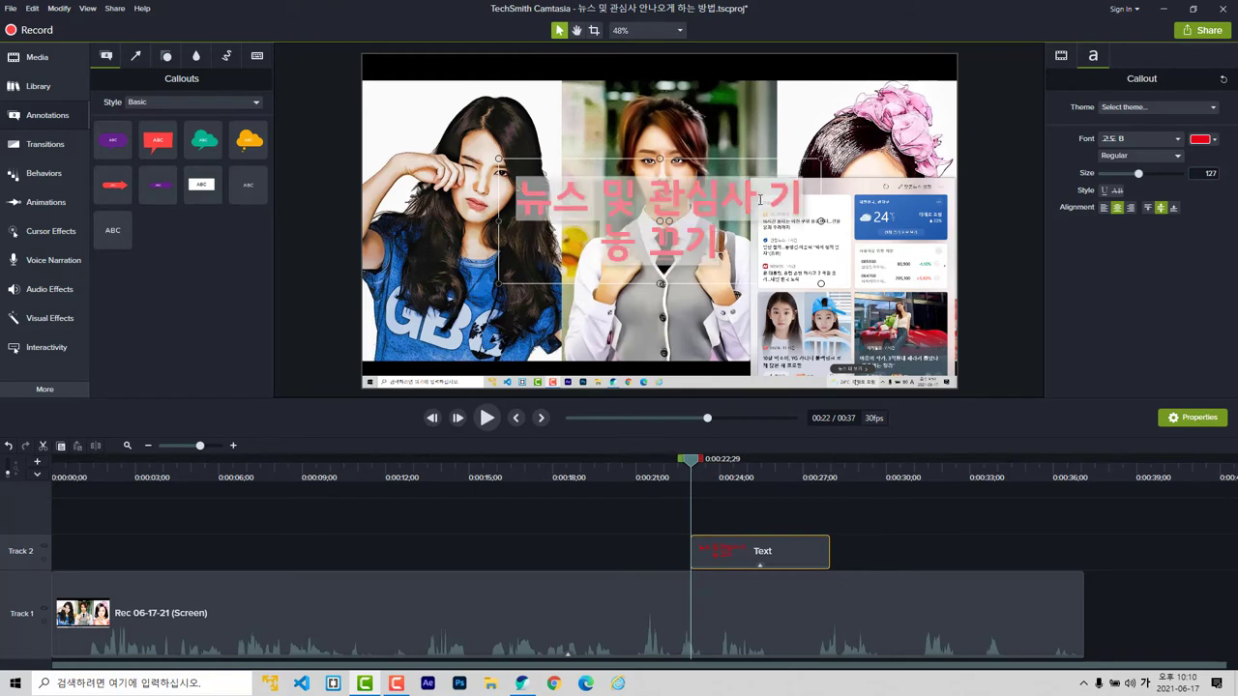
{"action": "left_click", "coordinate": [760, 199]}
{"action": "key", "text": "Return"}
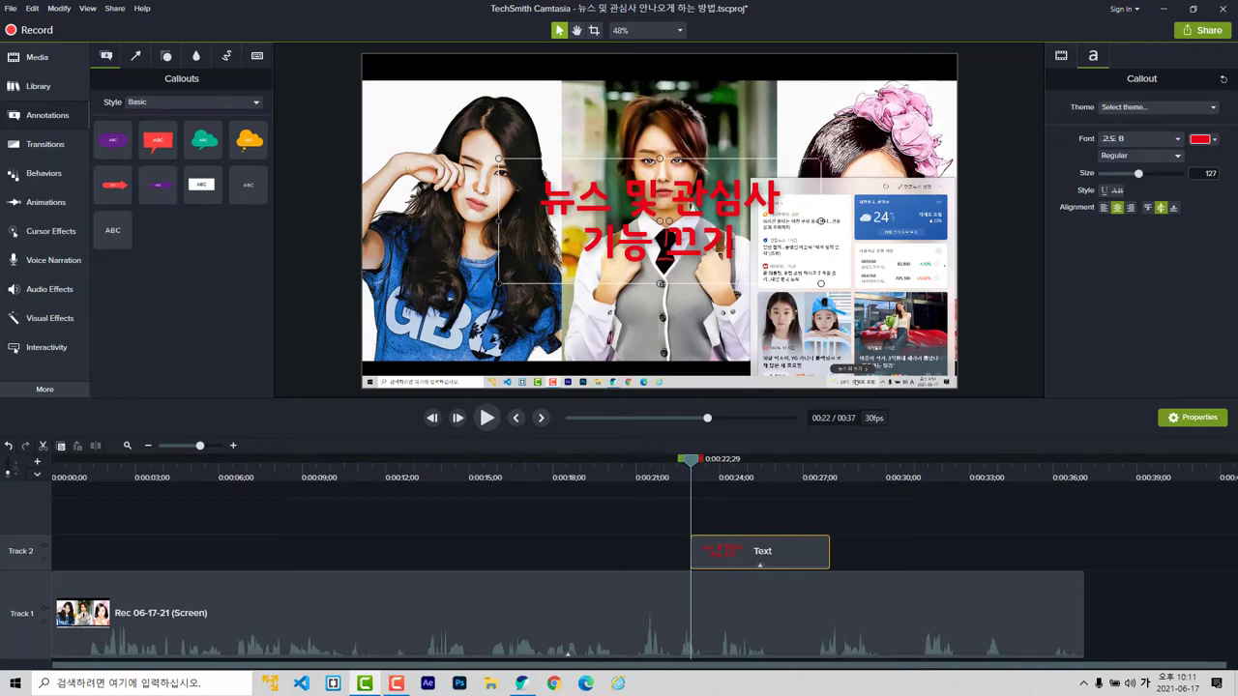
{"action": "key", "text": "BackSpace"}
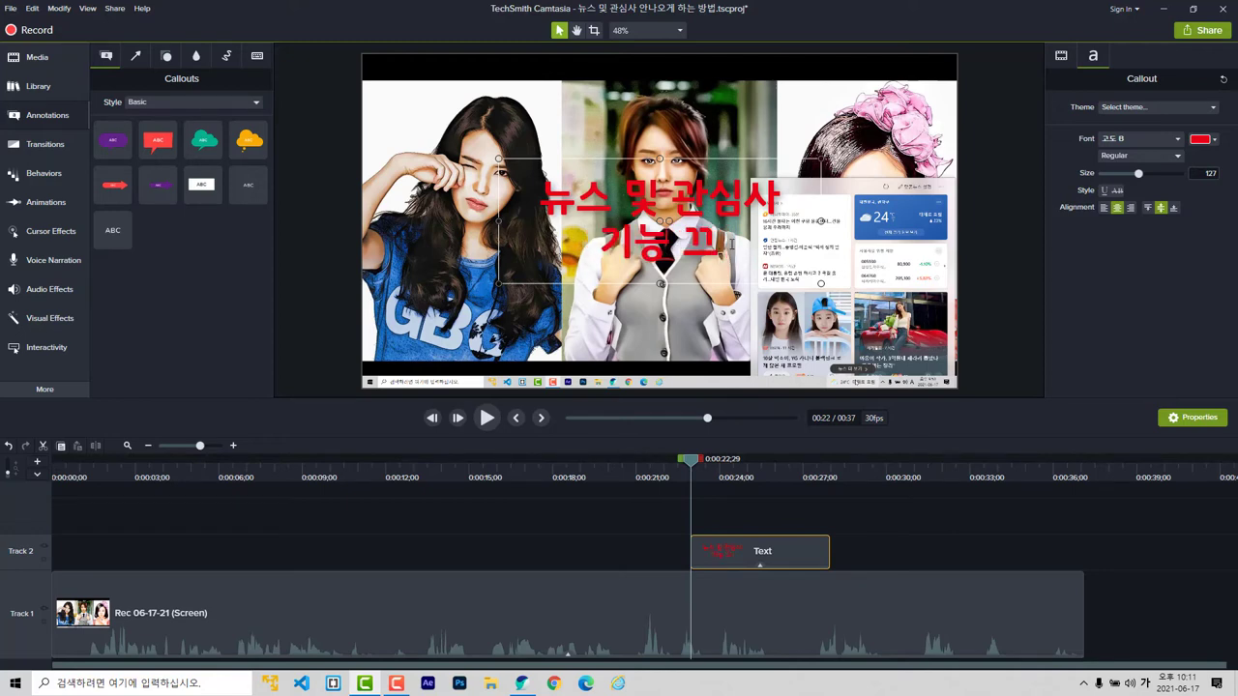
{"action": "type", "text": "는 방"}
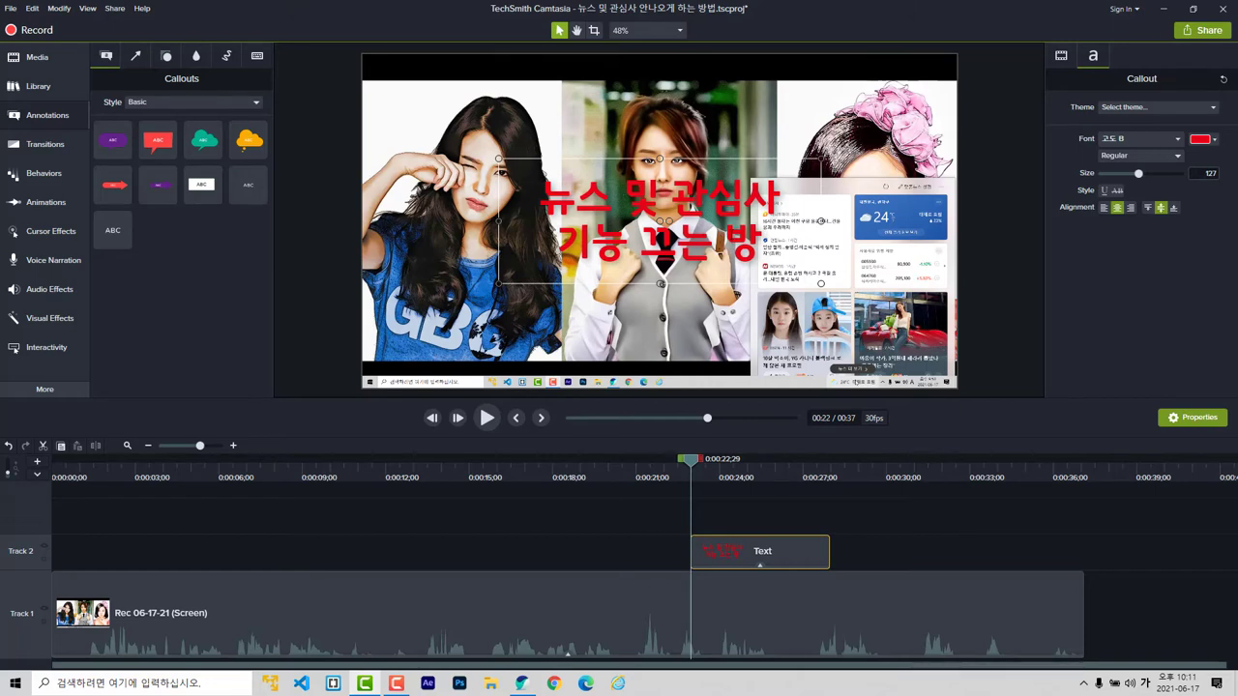
{"action": "type", "text": "법"}
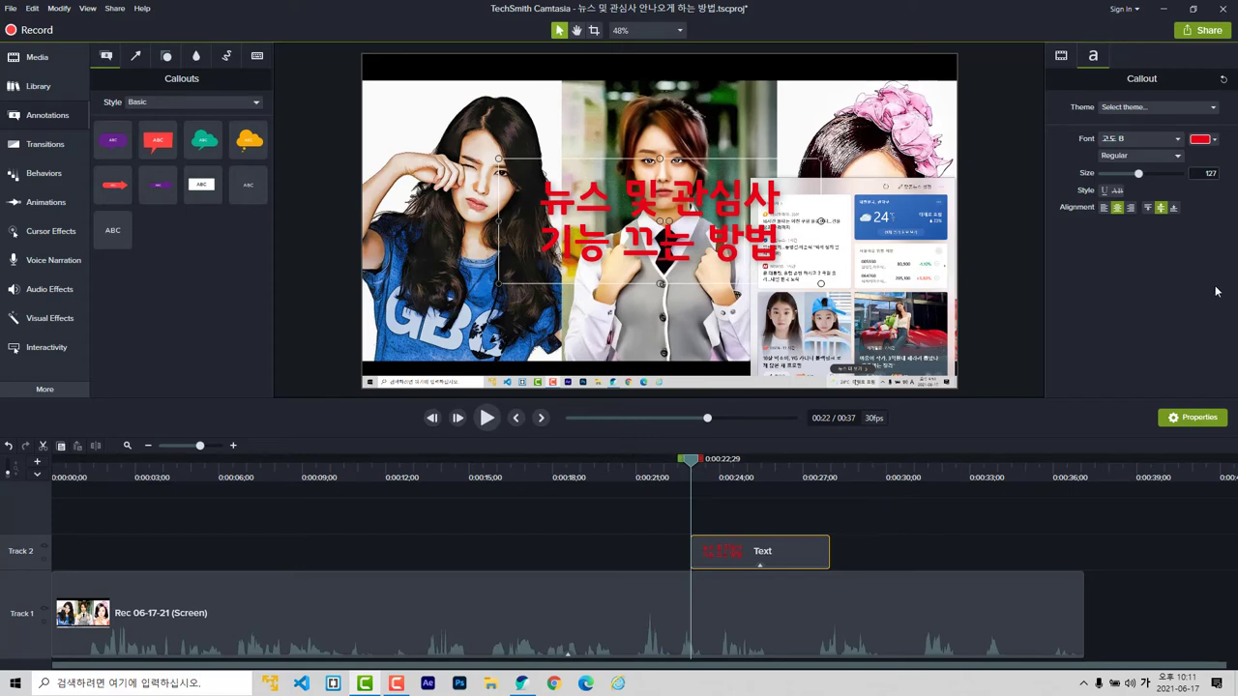
Recolour the caption text yellow and set its font size to 202.
{"action": "key", "text": "ctrl+z"}
{"action": "left_click", "coordinate": [613, 193]}
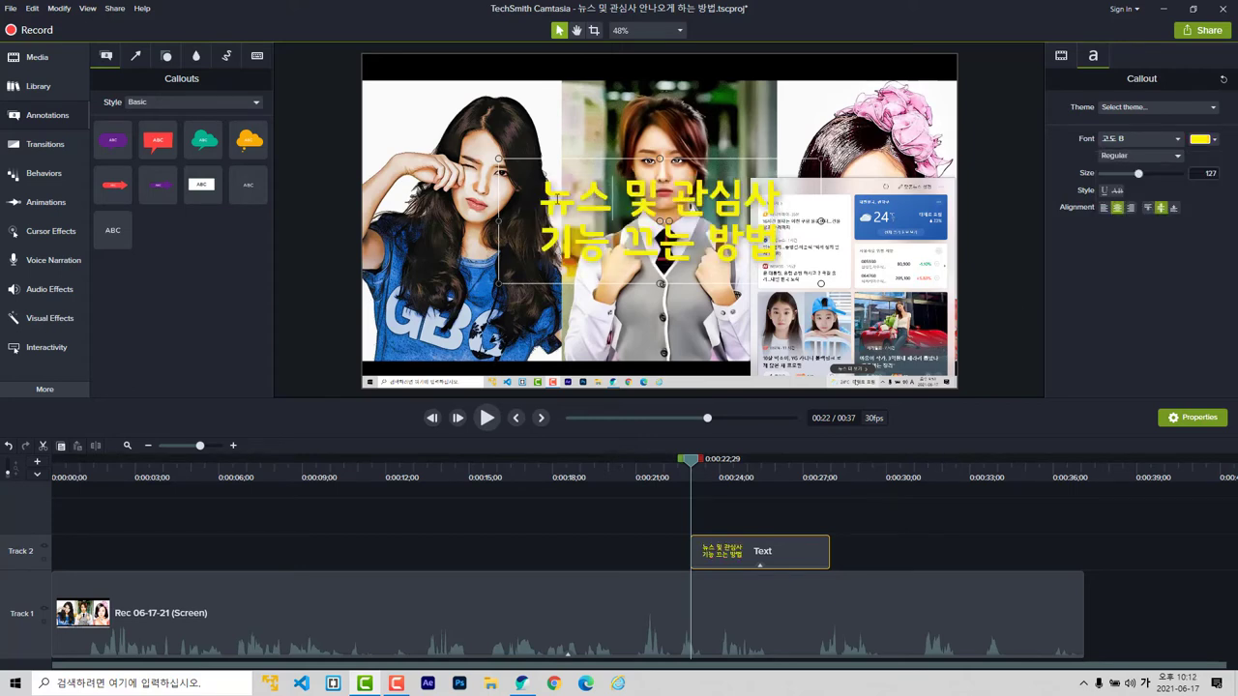
{"action": "key", "text": "ctrl+a"}
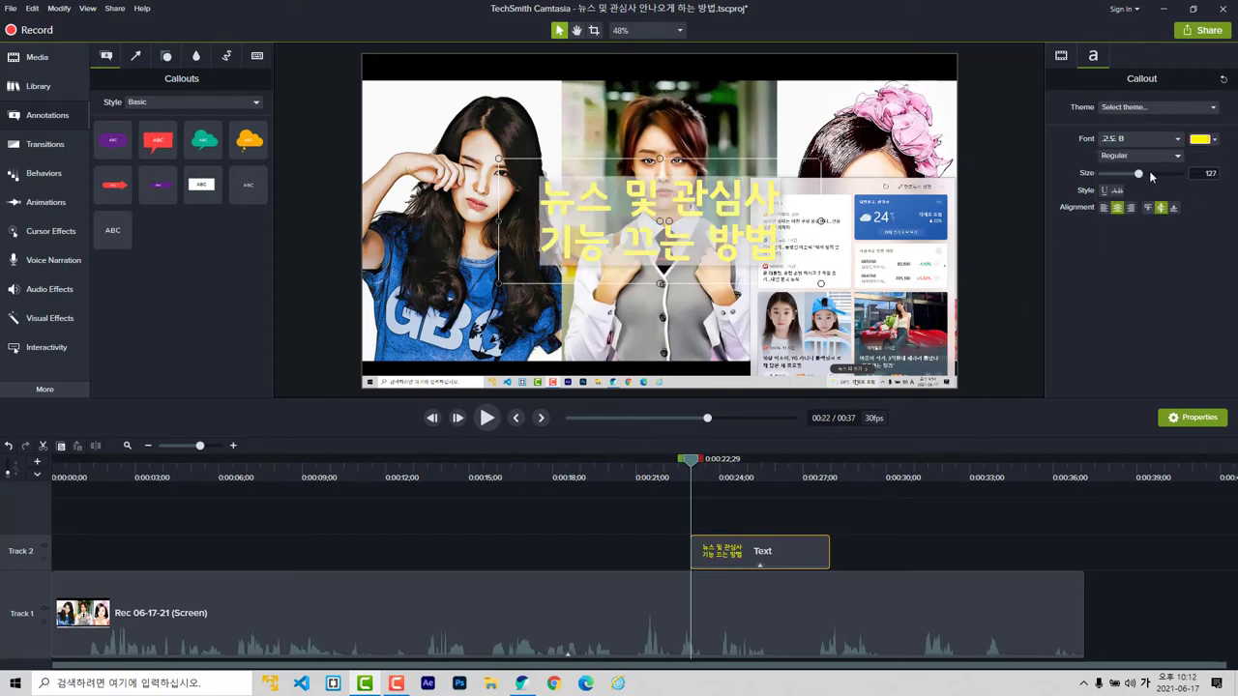
{"action": "left_click_drag", "start_coordinate": [1139, 174], "coordinate": [1162, 177]}
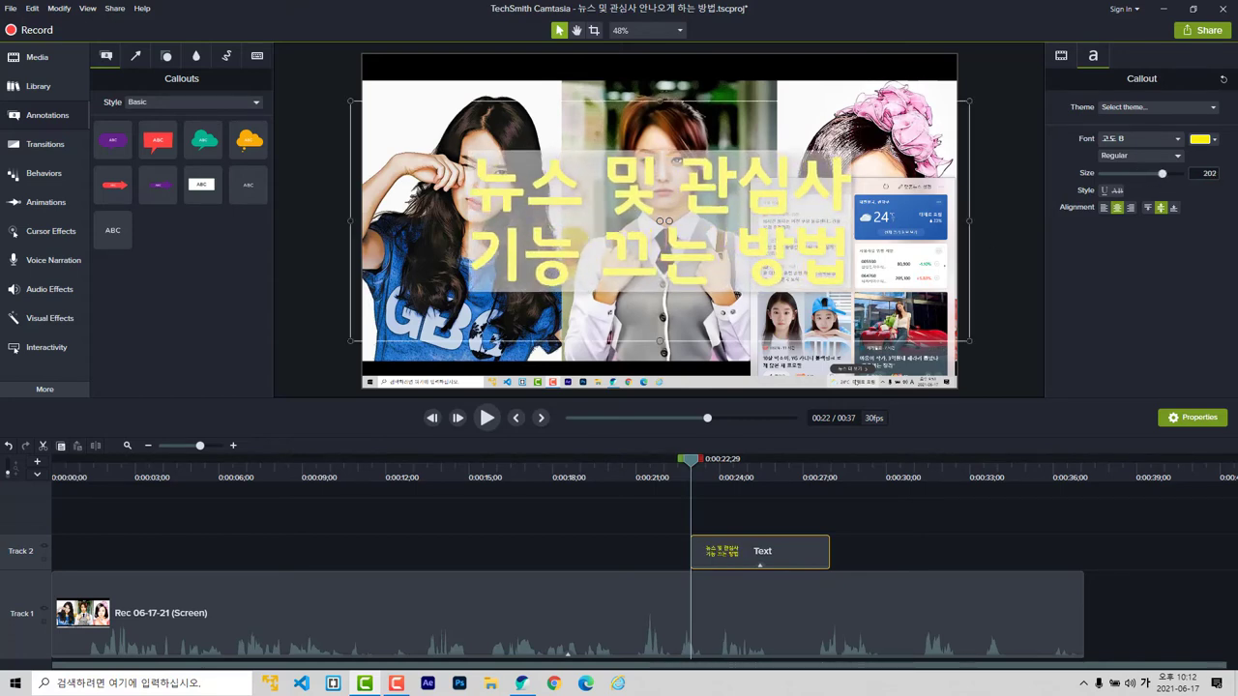
Fit the caption's text box to the canvas width and place the caption slightly below the canvas middle.
{"action": "left_click", "coordinate": [360, 220]}
{"action": "left_click_drag", "start_coordinate": [969, 221], "coordinate": [950, 222]}
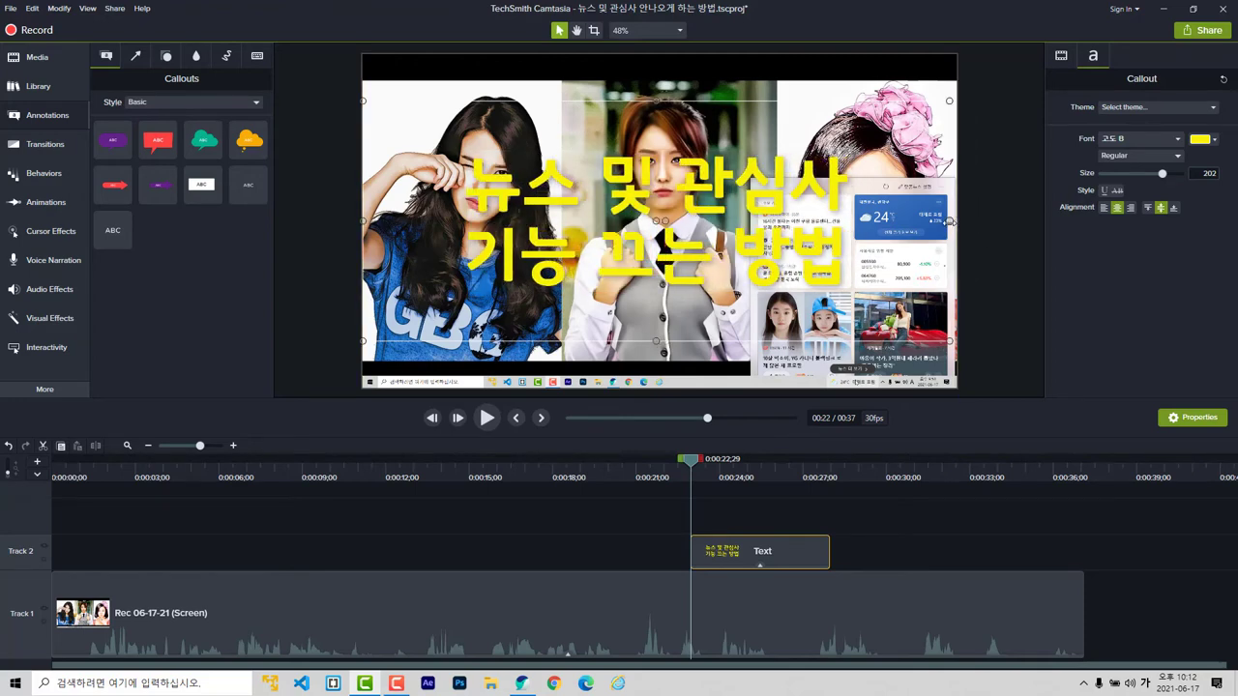
{"action": "left_click", "coordinate": [1006, 265]}
{"action": "key", "text": "ctrl+z"}
{"action": "left_click", "coordinate": [993, 316]}
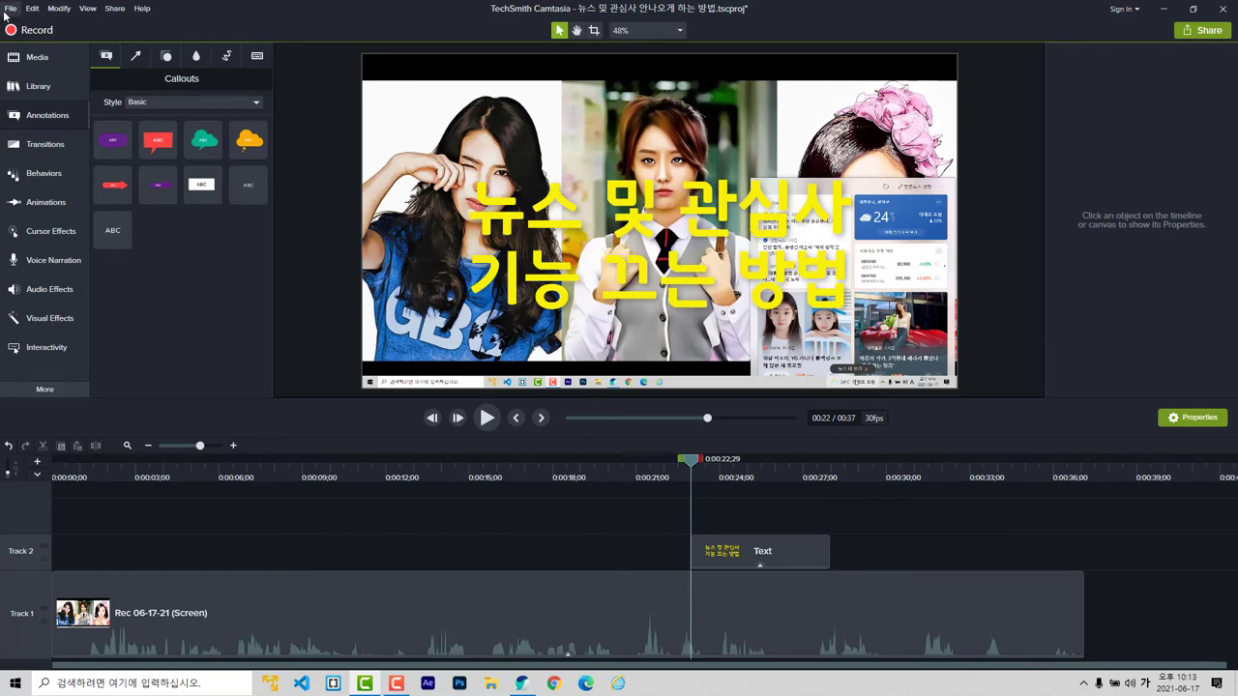
Start exporting the current frame as a JPEG image and go to the YouTube Work folder as its destination.
{"action": "left_click", "coordinate": [120, 12]}
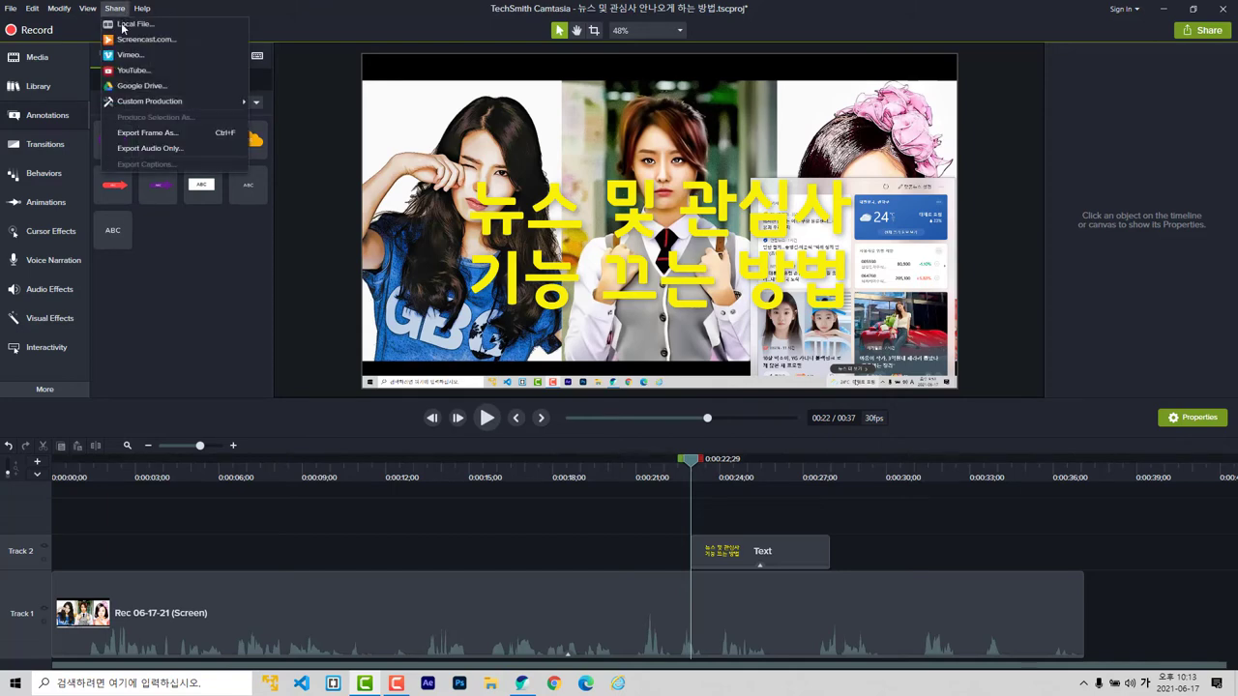
{"action": "left_click", "coordinate": [158, 141]}
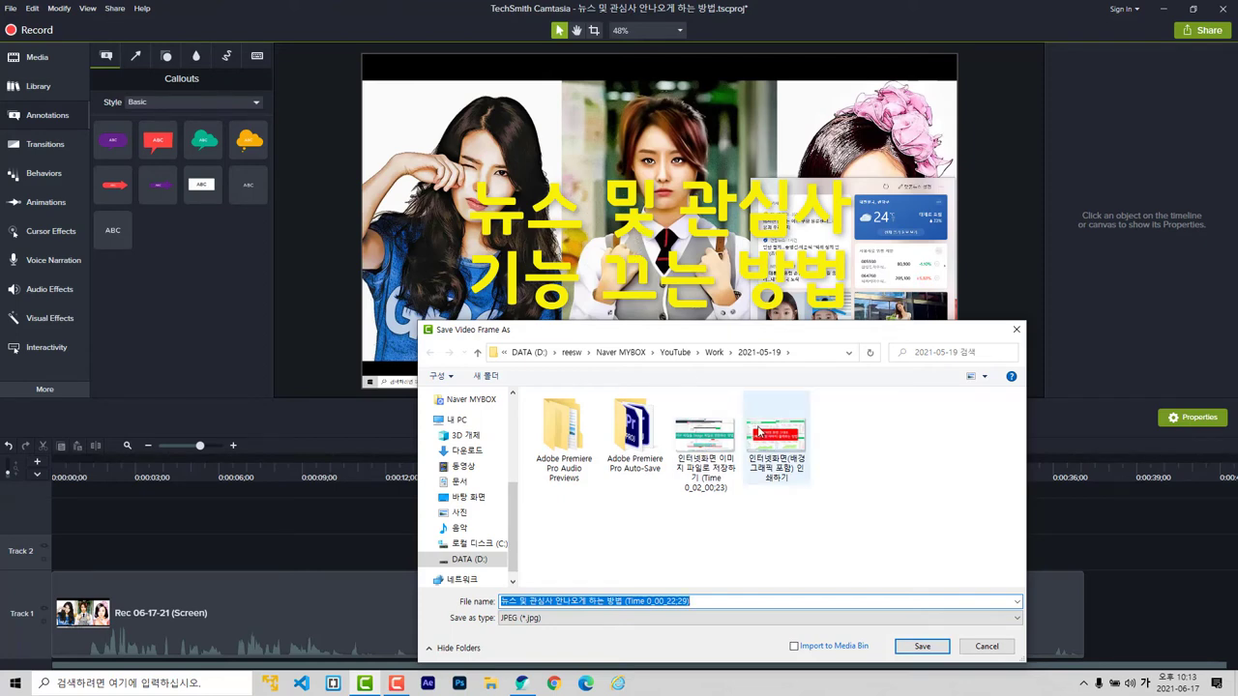
{"action": "left_click", "coordinate": [715, 354]}
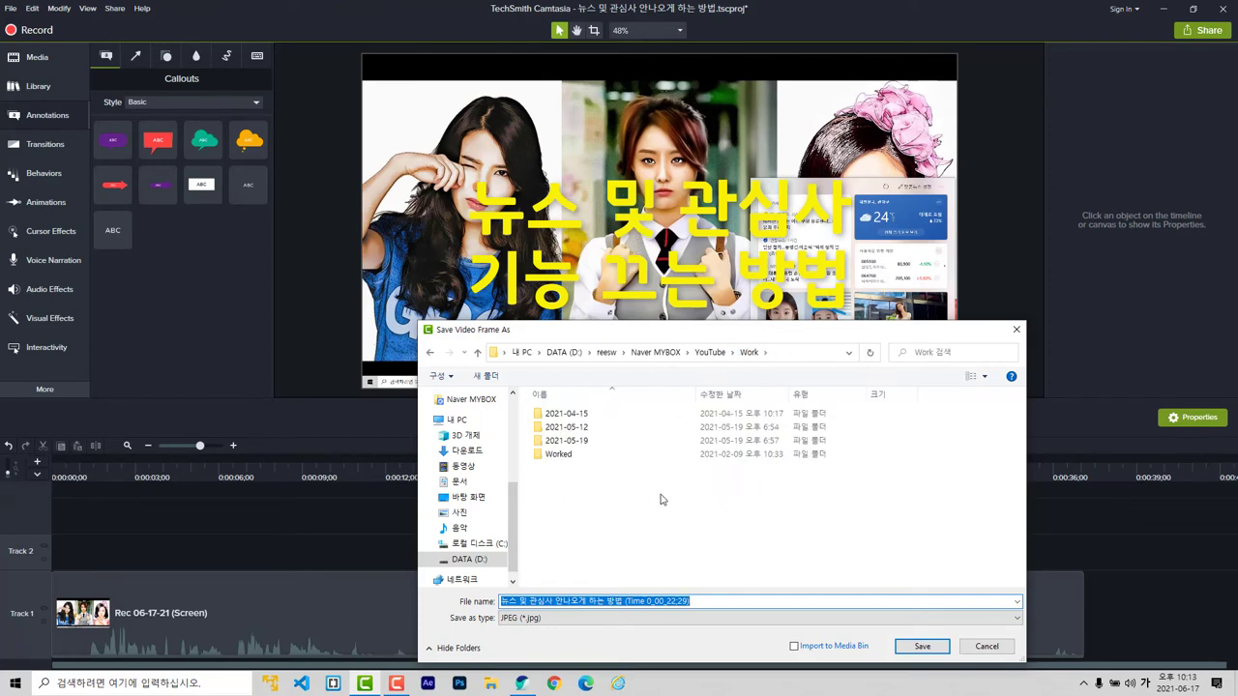
Create a new folder named 2021-06-17 inside the Work folder.
{"action": "right_click", "coordinate": [638, 493]}
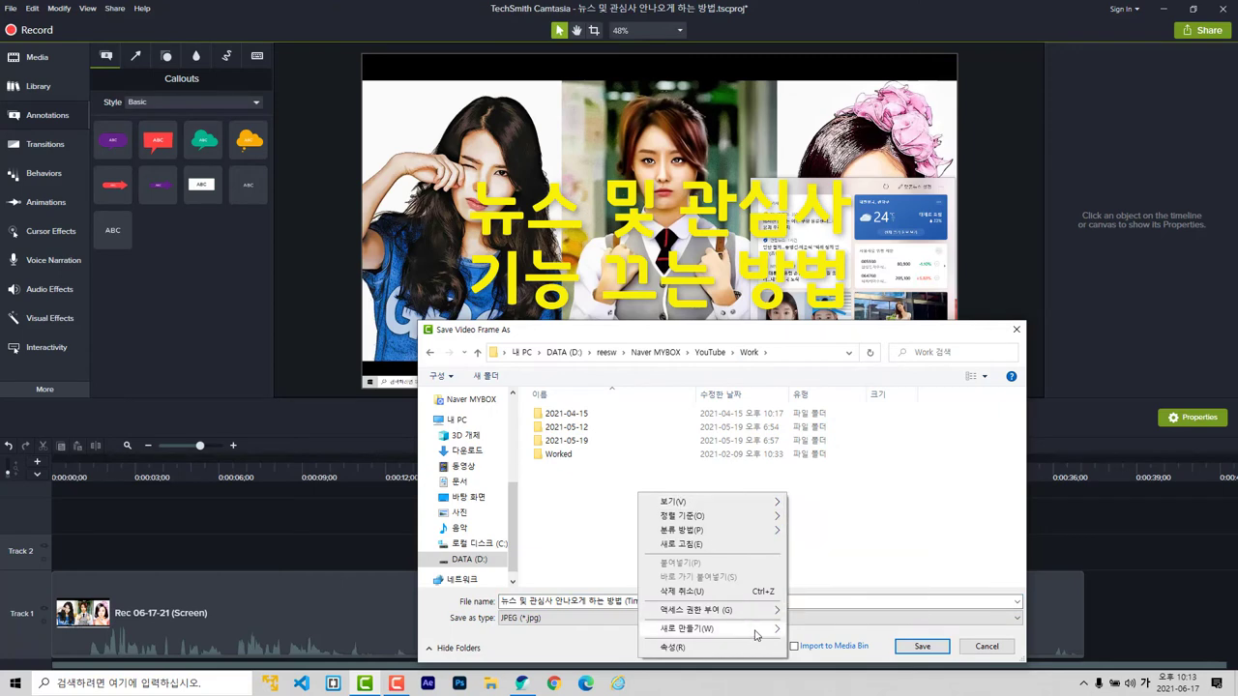
{"action": "mouse_move", "coordinate": [756, 629]}
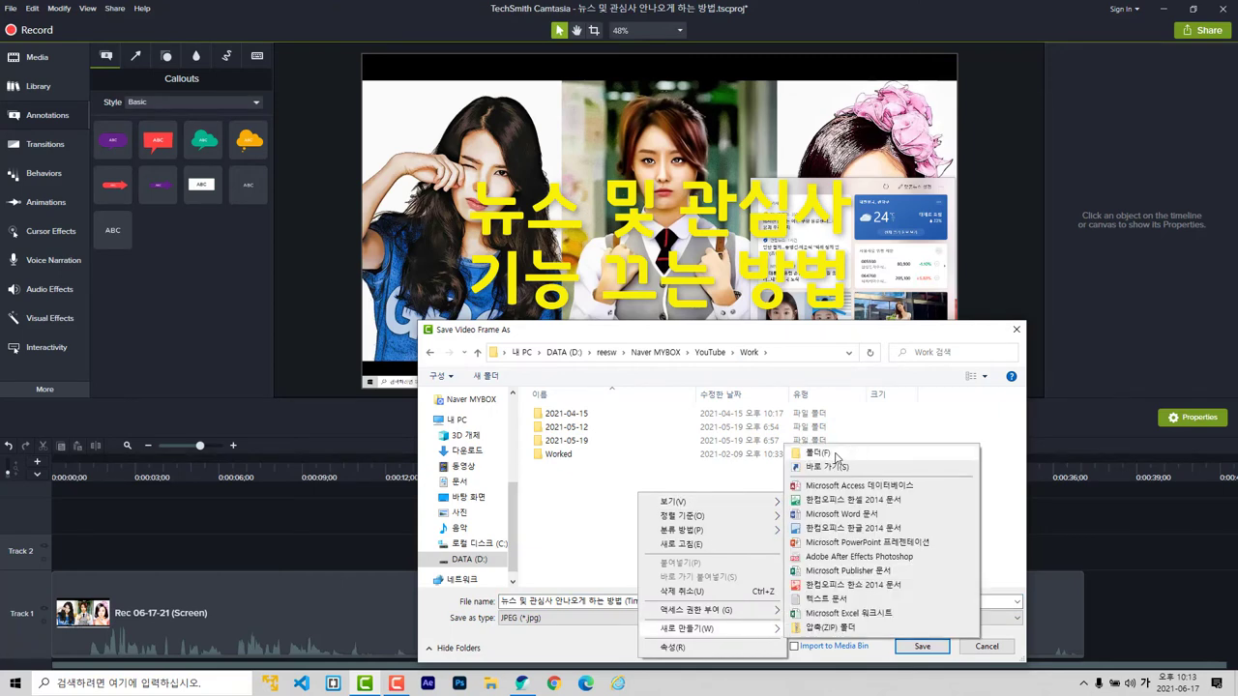
{"action": "left_click", "coordinate": [835, 454]}
{"action": "type", "text": "2021-"}
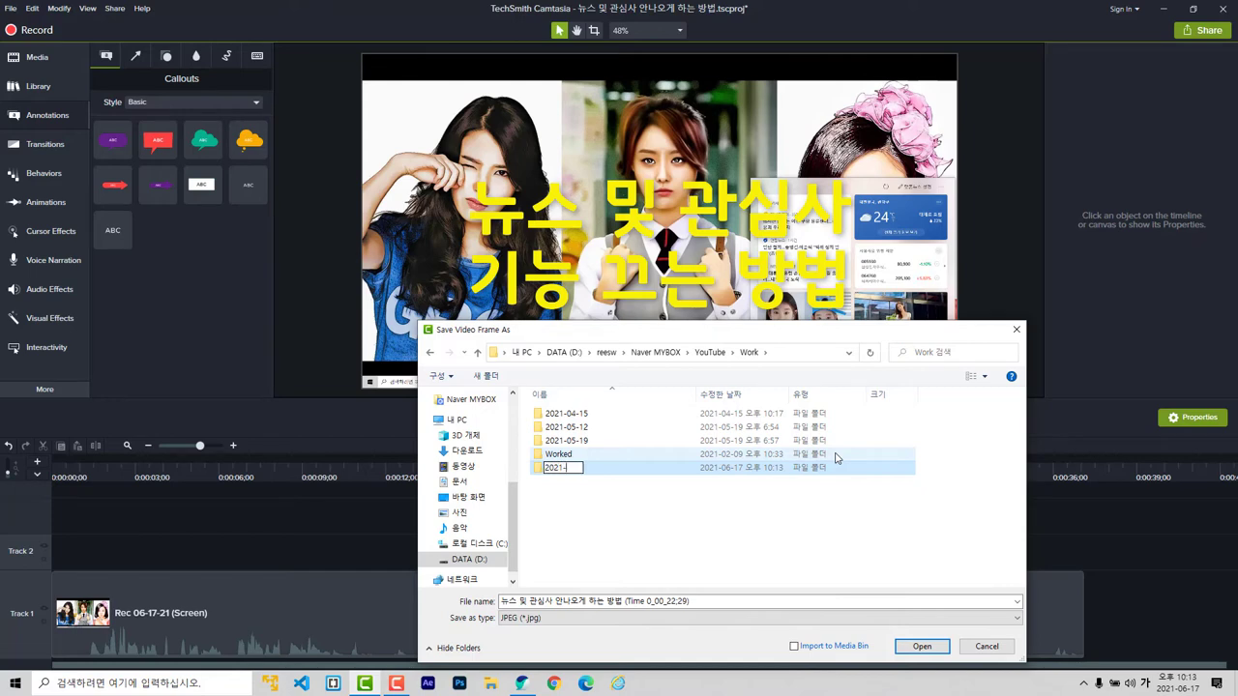
{"action": "type", "text": "06-17"}
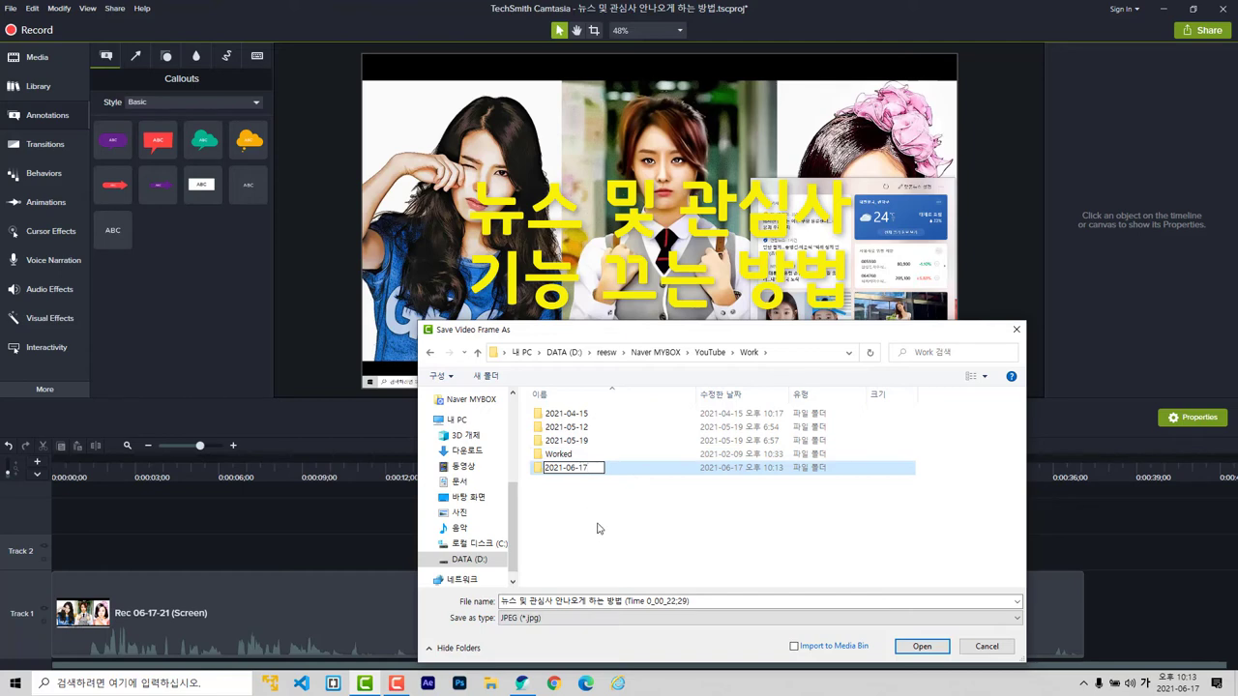
{"action": "left_click", "coordinate": [584, 480]}
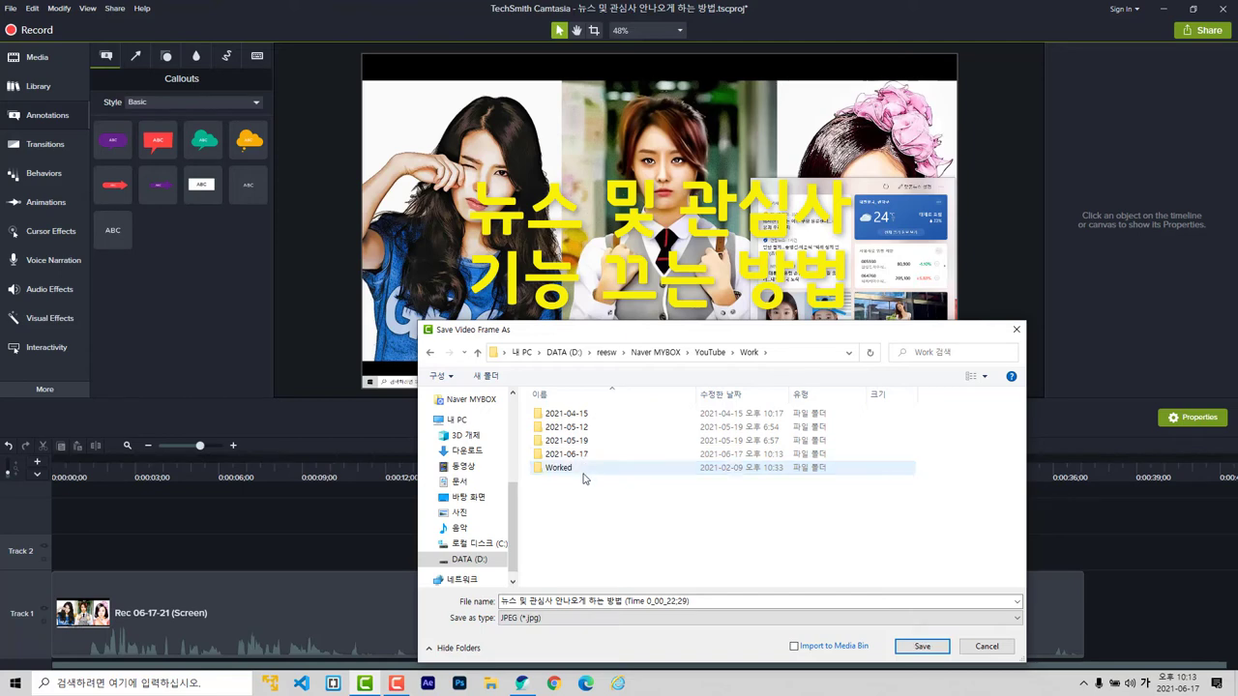
Save the frame in the 2021-06-17 folder as a JPEG named 뉴스 및 관심사 안나오게 하는 방법.
{"action": "double_click", "coordinate": [576, 461]}
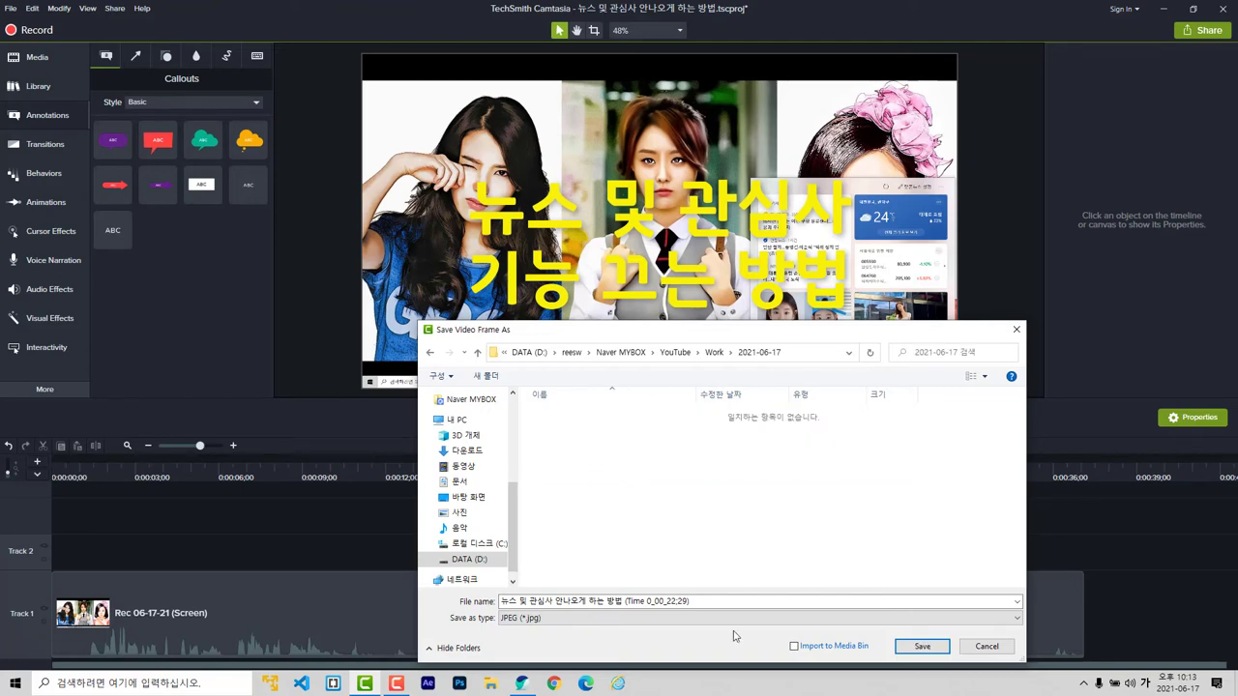
{"action": "left_click", "coordinate": [709, 602]}
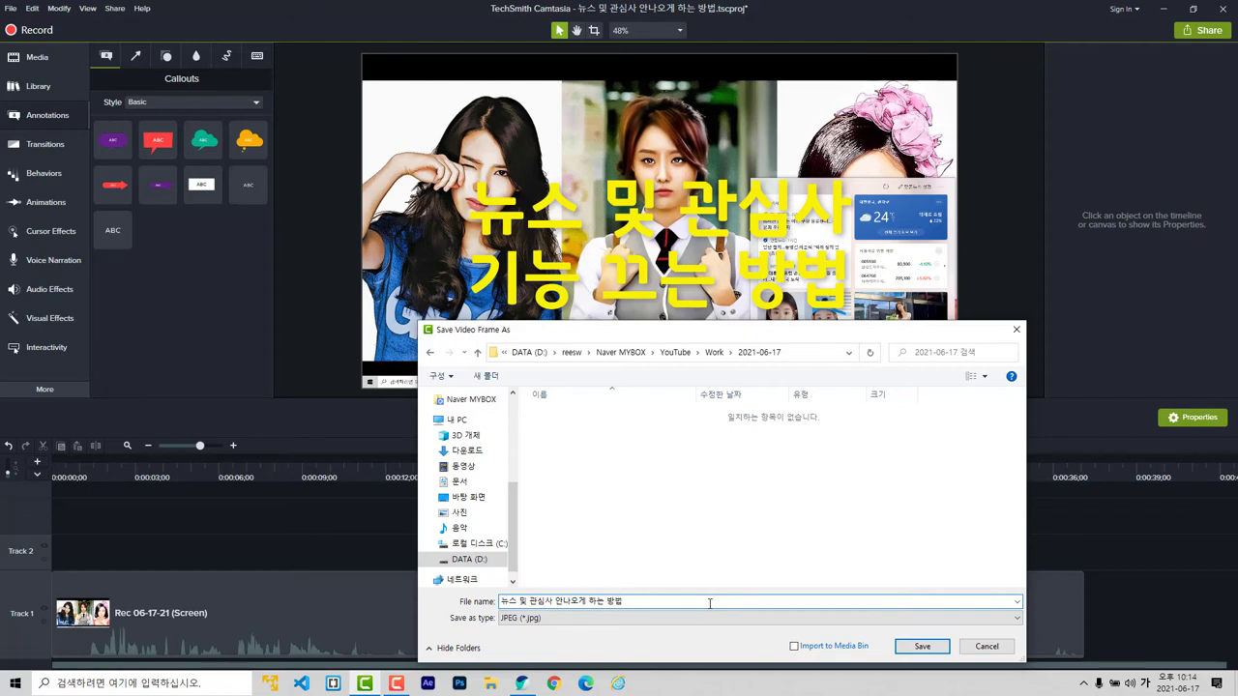
{"action": "left_click", "coordinate": [922, 646]}
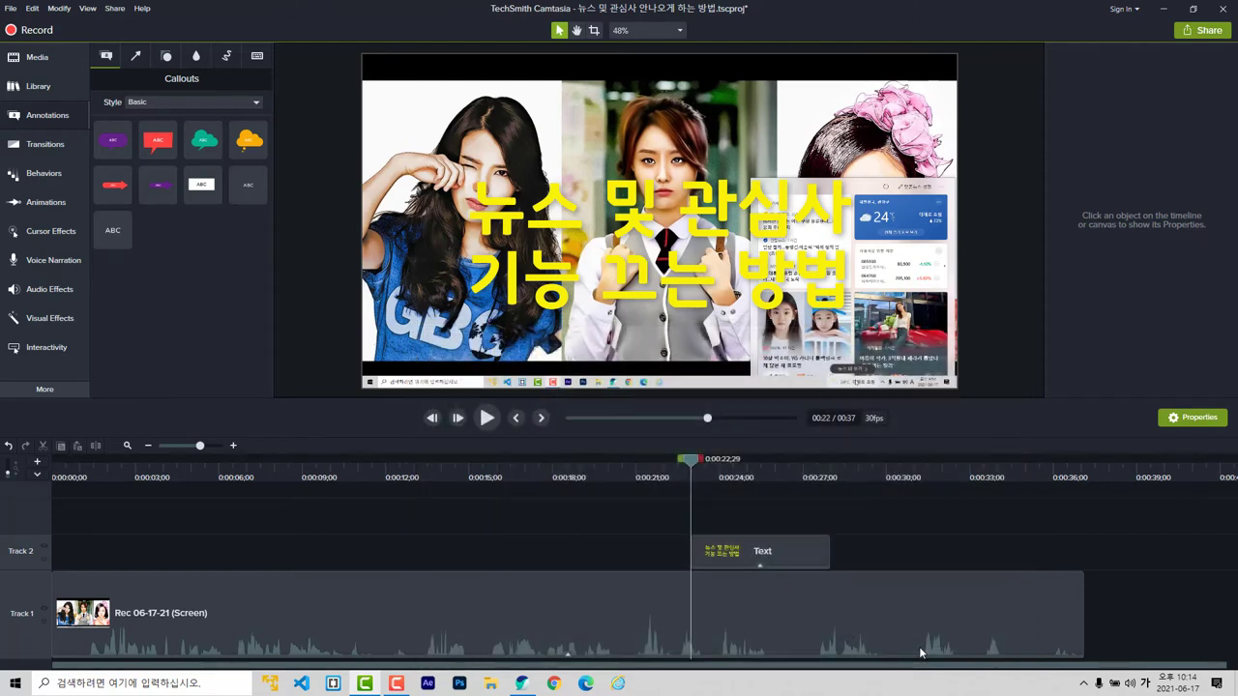
Delete the text caption clip from Track 2 and return the playhead to the start of the timeline.
{"action": "left_click", "coordinate": [763, 555]}
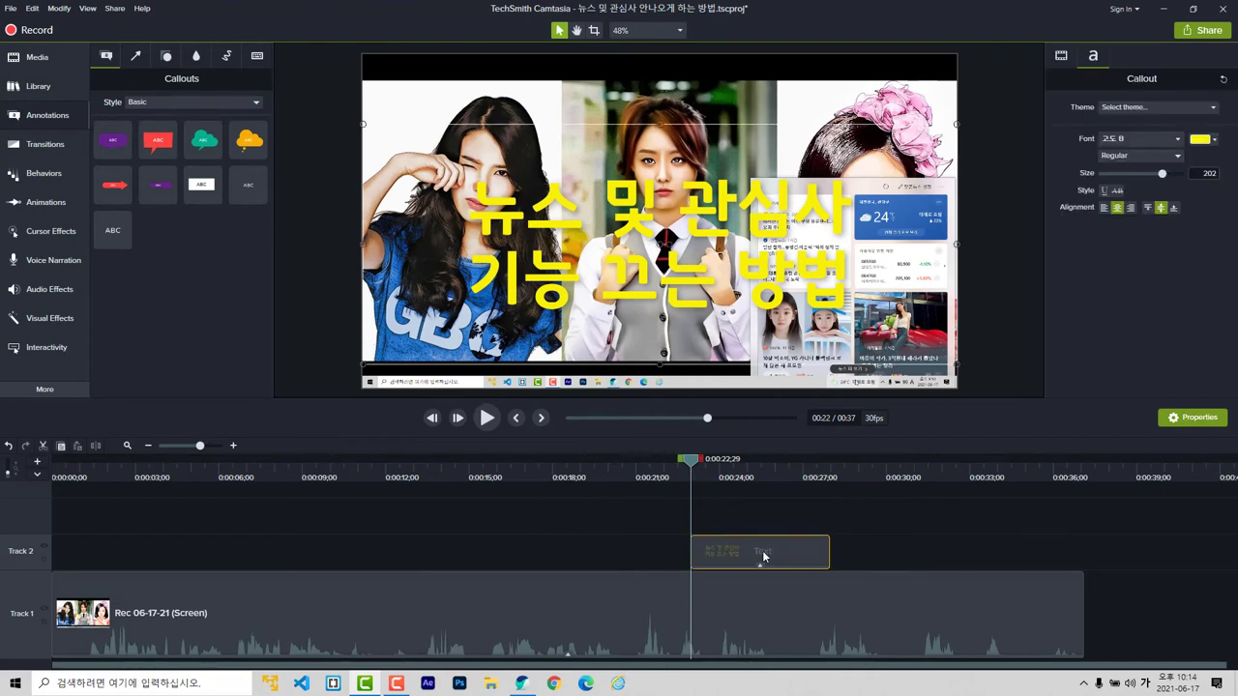
{"action": "key", "text": "Delete"}
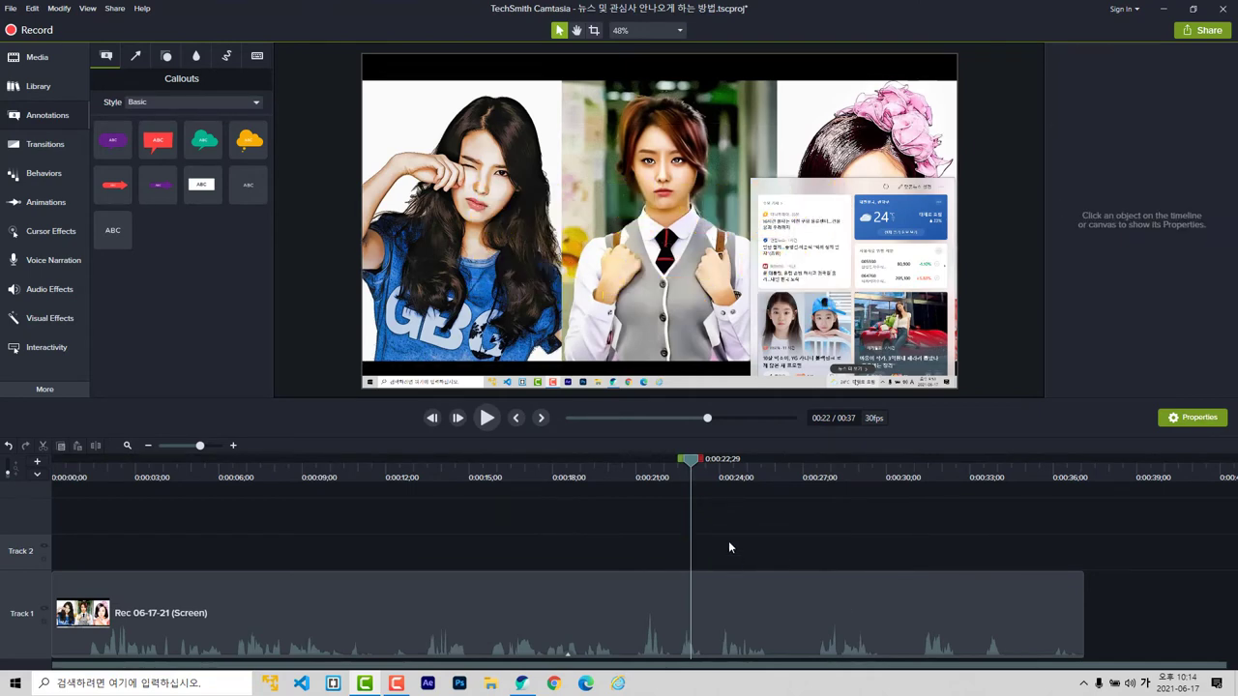
{"action": "left_click_drag", "start_coordinate": [697, 463], "coordinate": [61, 461]}
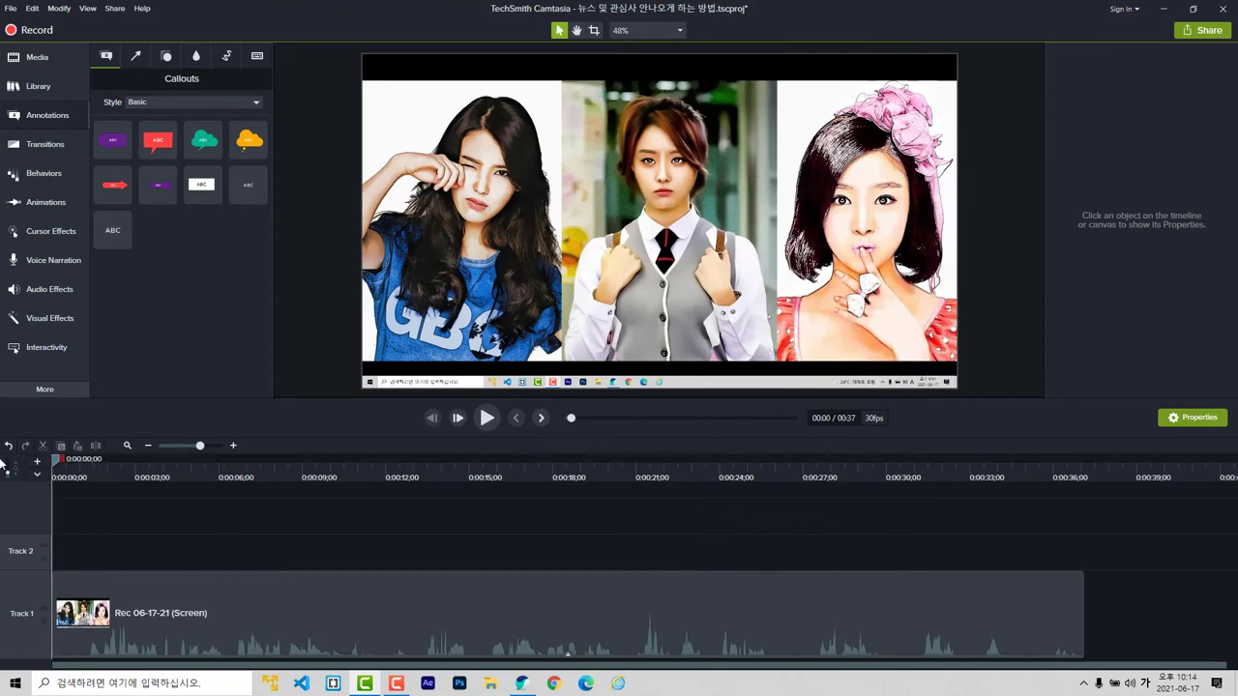
Ripple delete the opening stretch of the recording, from the start to 0:00:01;09.
{"action": "key", "text": "space"}
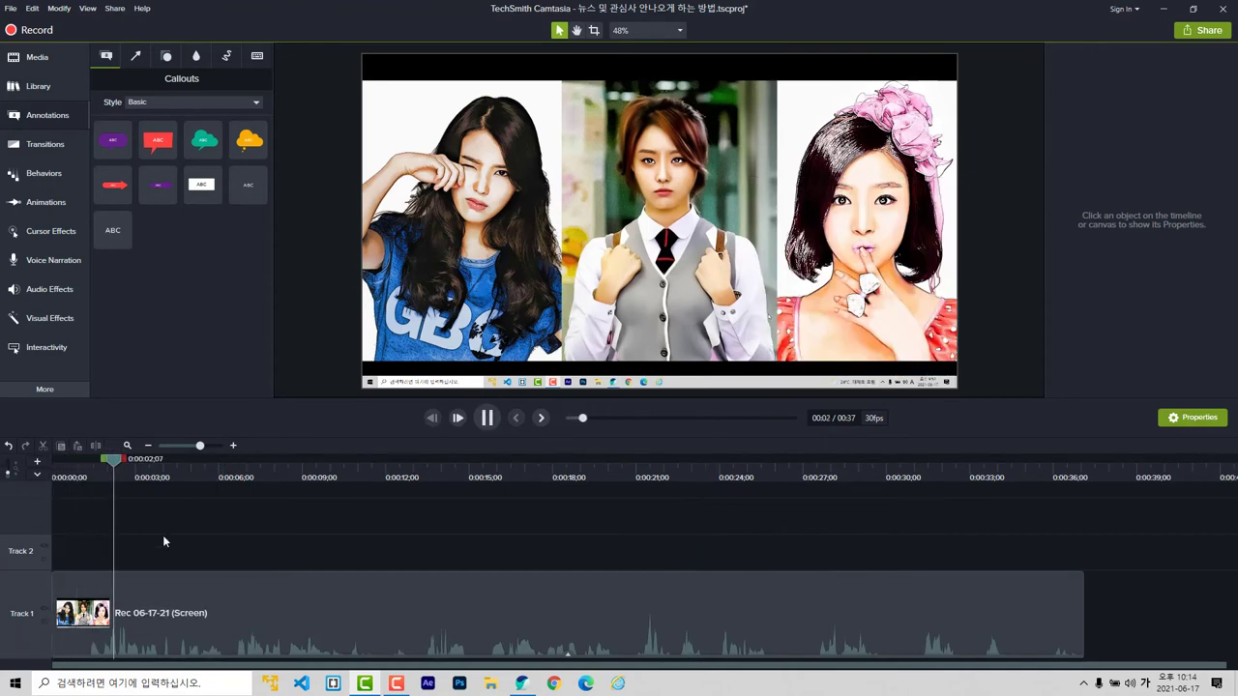
{"action": "left_click", "coordinate": [121, 468]}
{"action": "mouse_move", "coordinate": [117, 461]}
{"action": "left_mouse_down"}
{"action": "mouse_move", "coordinate": [58, 466]}
{"action": "mouse_move", "coordinate": [105, 469]}
{"action": "left_mouse_up"}
{"action": "left_click", "coordinate": [233, 446]}
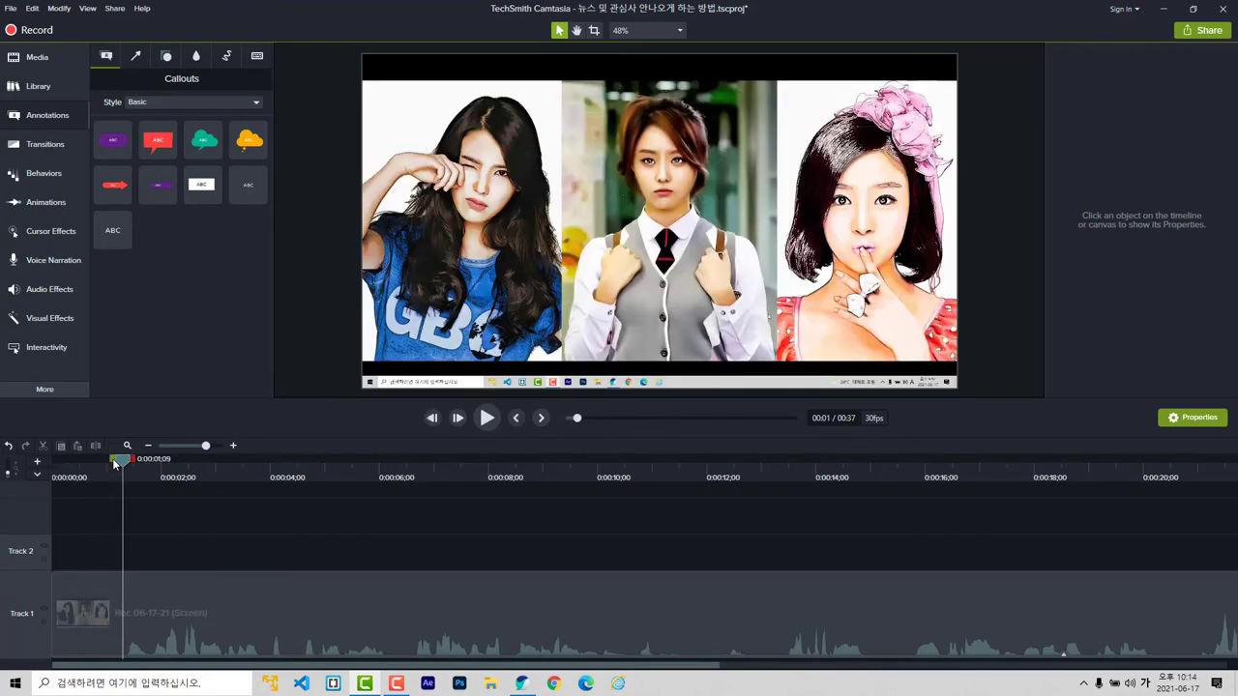
{"action": "left_click_drag", "start_coordinate": [112, 458], "coordinate": [3, 453]}
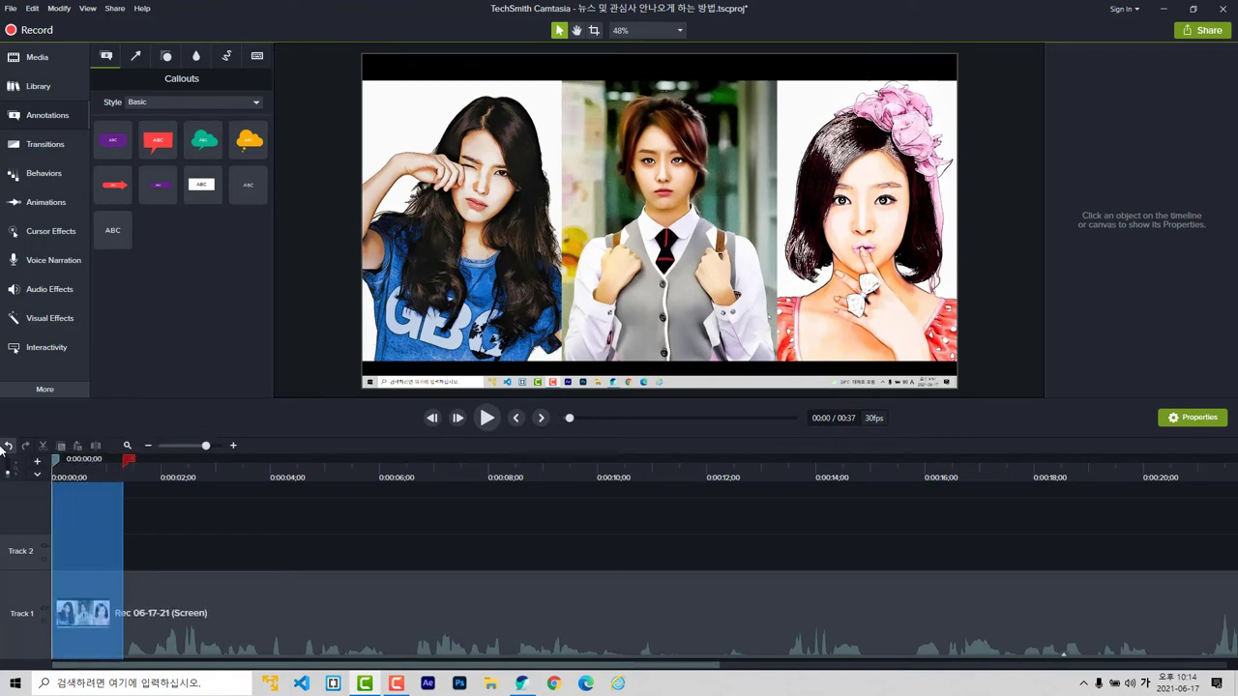
{"action": "right_click", "coordinate": [83, 592]}
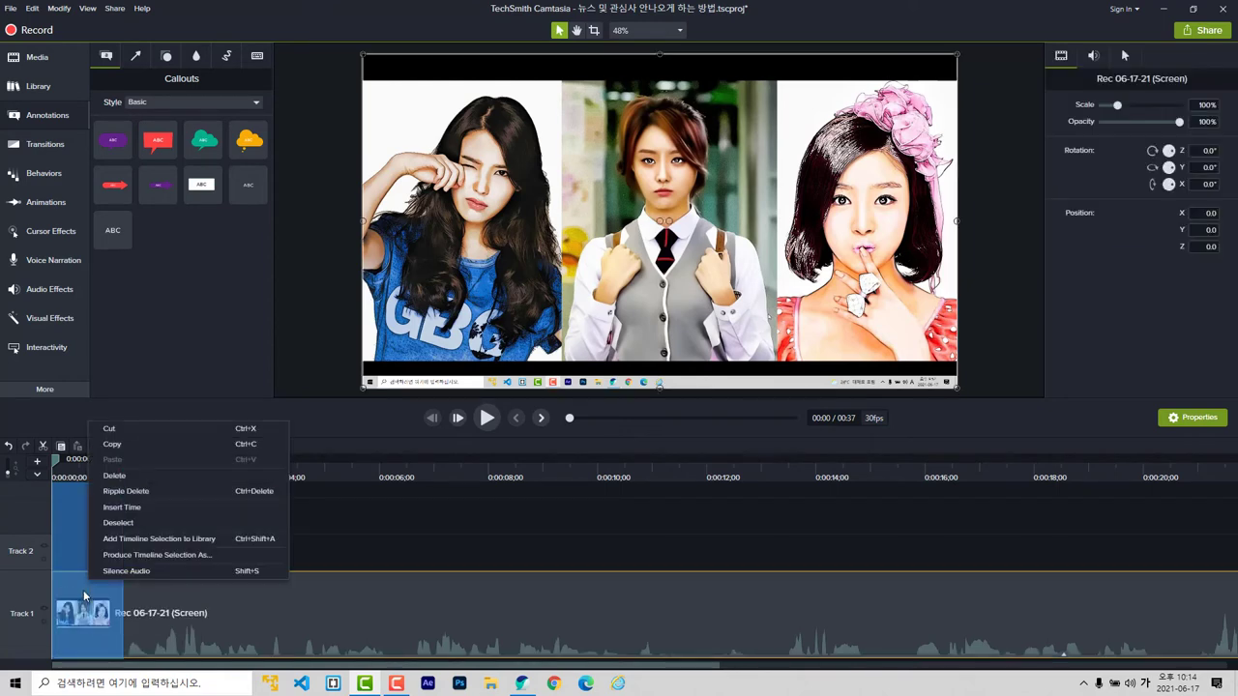
{"action": "left_click", "coordinate": [167, 492]}
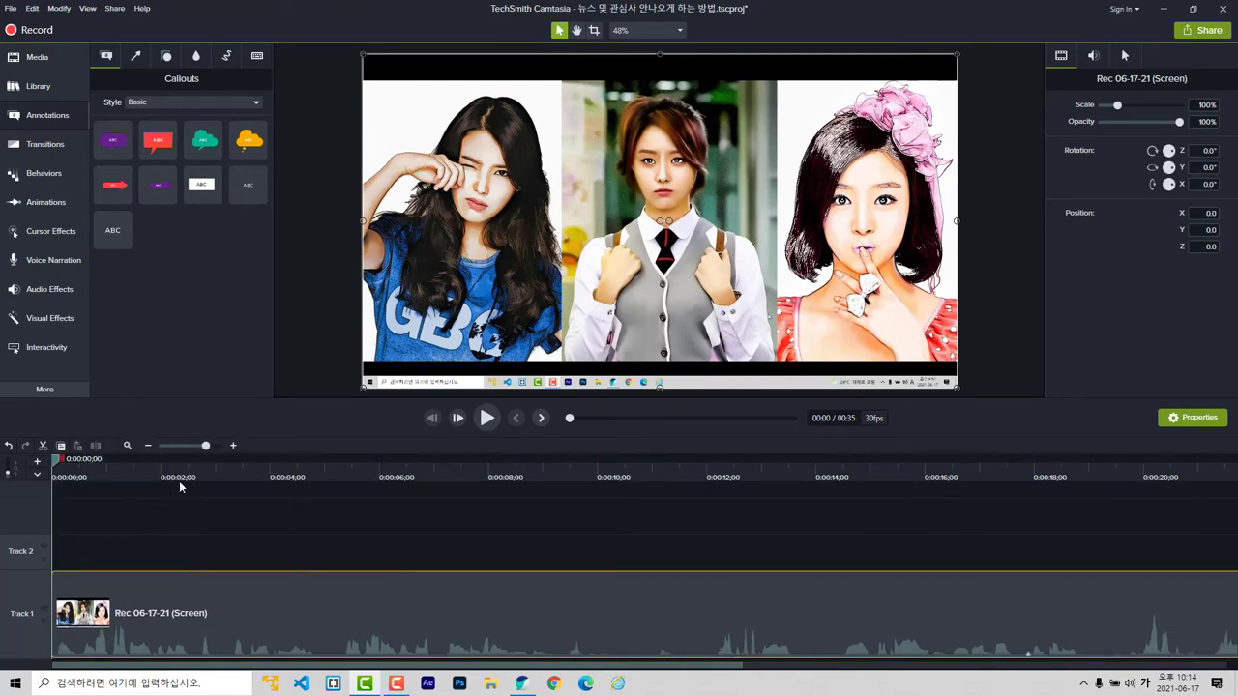
Play the trimmed recording through to its end and save the project.
{"action": "key", "text": "space"}
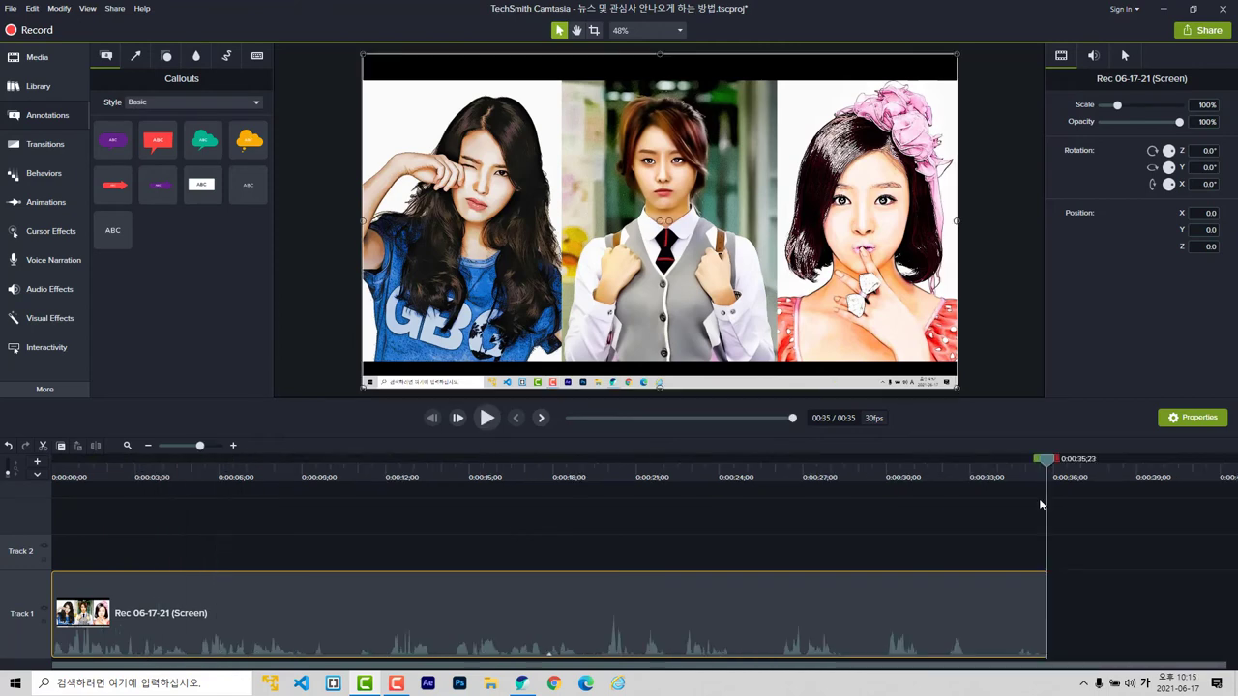
{"action": "key", "text": "space"}
{"action": "key", "text": "ctrl+minus"}
{"action": "key", "text": "ctrl+Home"}
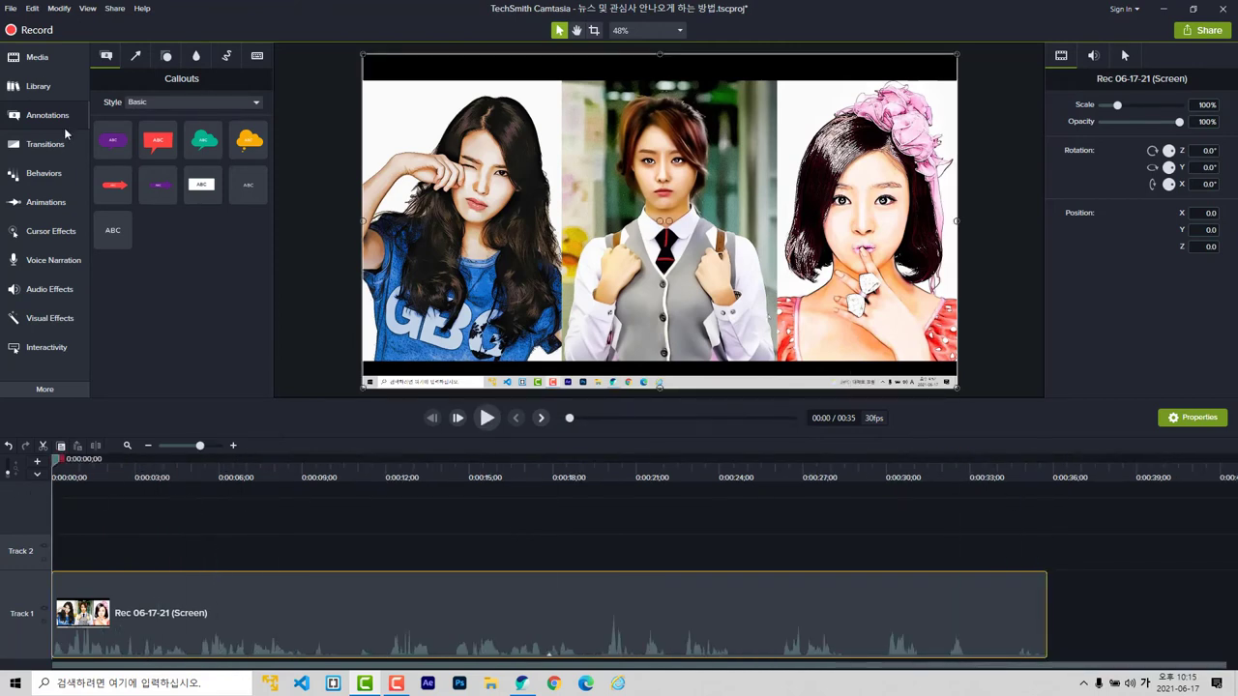
{"action": "left_click", "coordinate": [11, 8]}
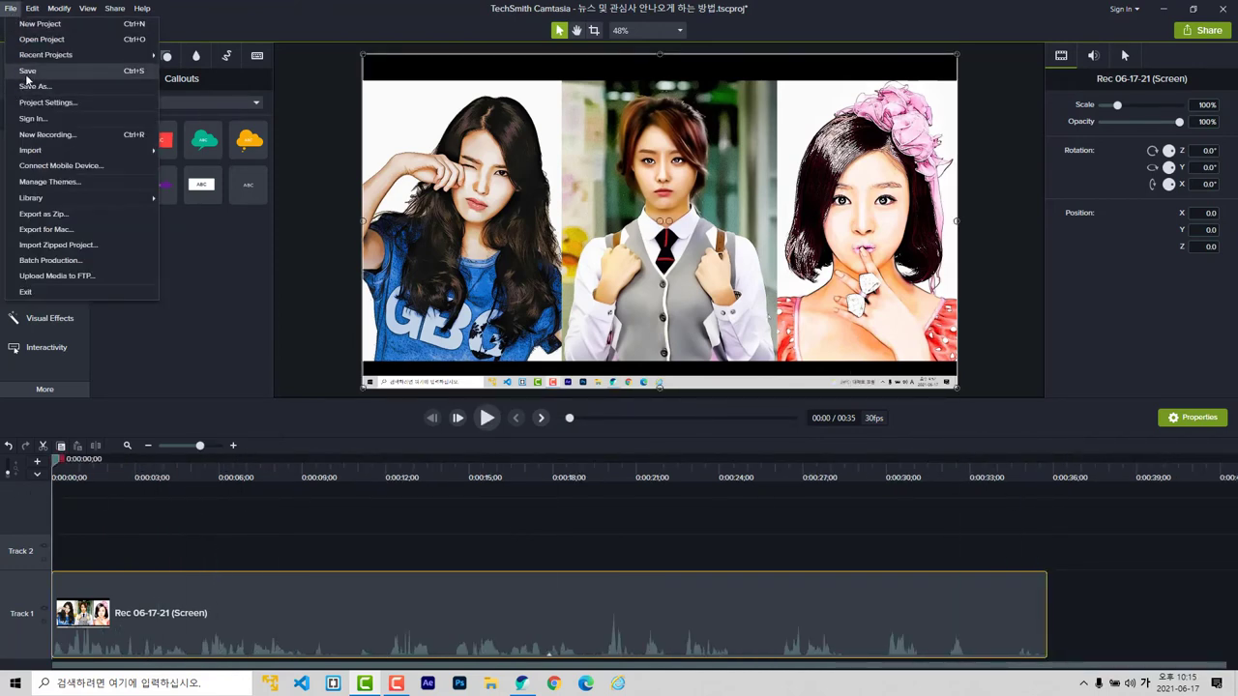
{"action": "left_click", "coordinate": [29, 73]}
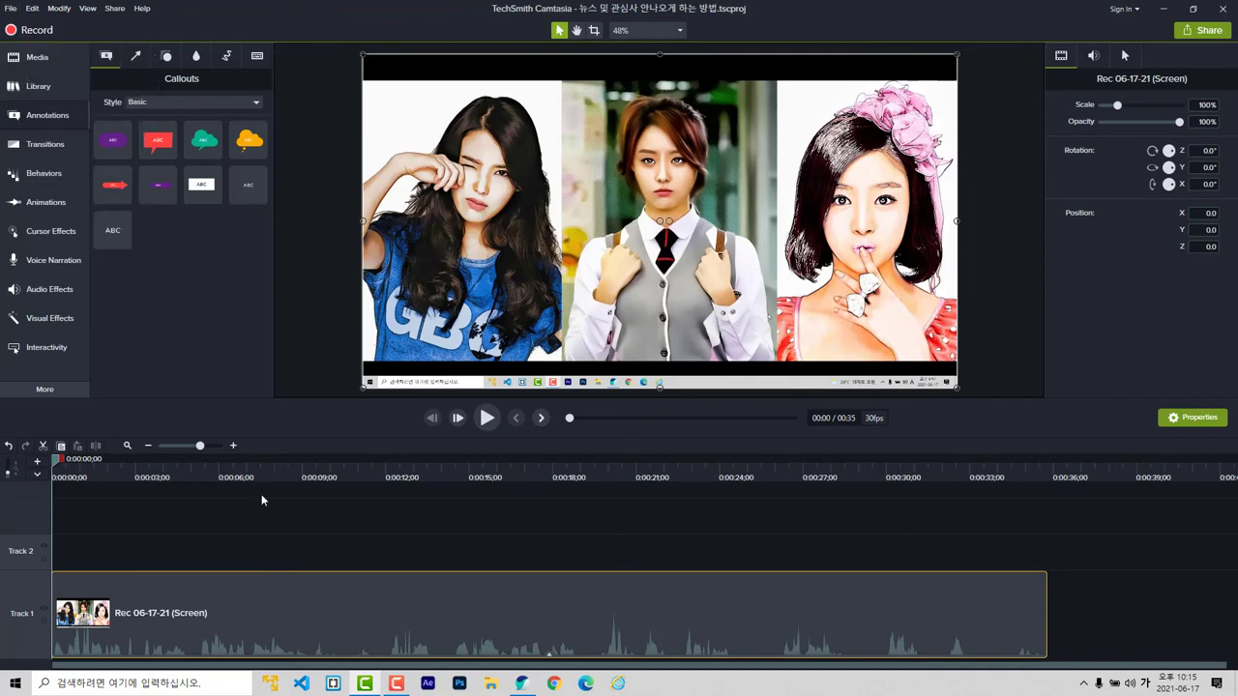
Start importing media into the project and open the 2021-05-19 folder inside Work.
{"action": "left_click", "coordinate": [38, 60]}
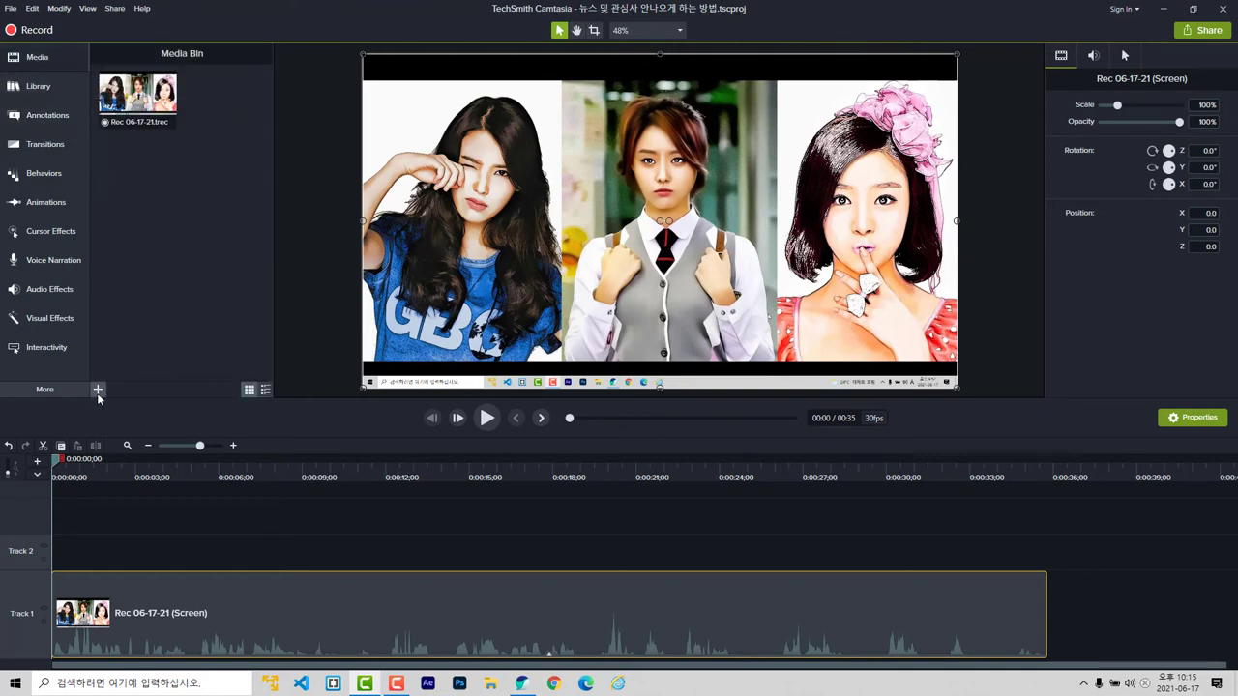
{"action": "left_click", "coordinate": [98, 390]}
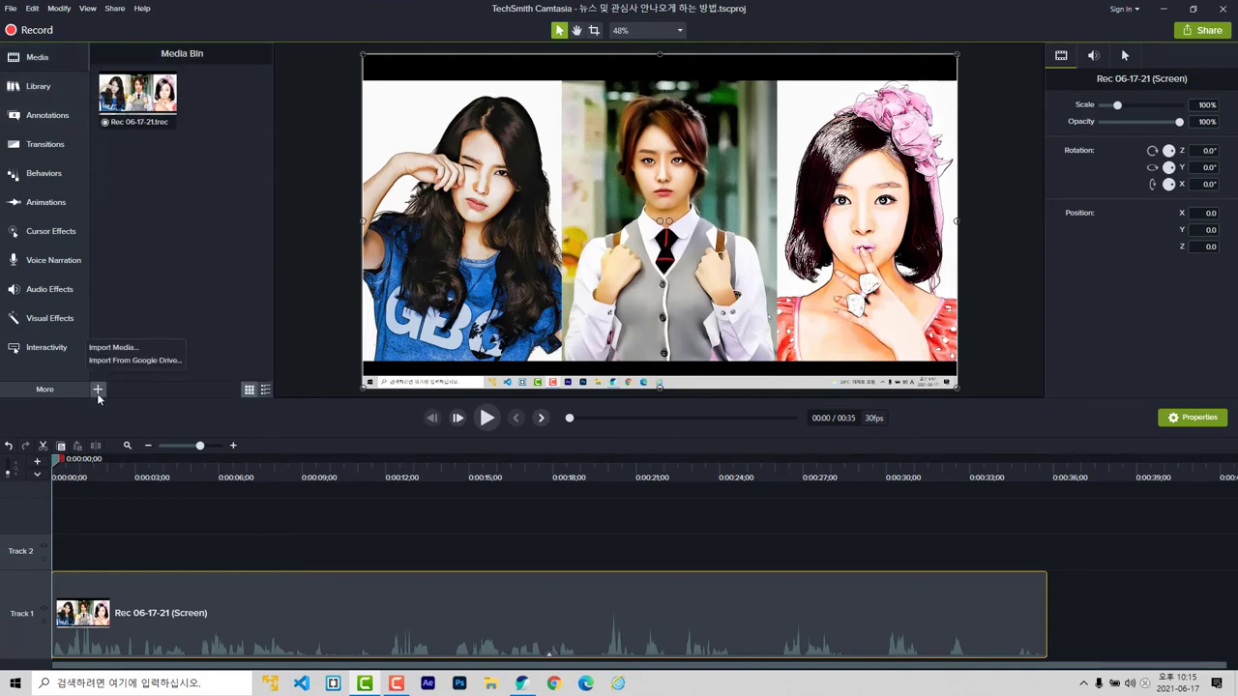
{"action": "left_click", "coordinate": [124, 353]}
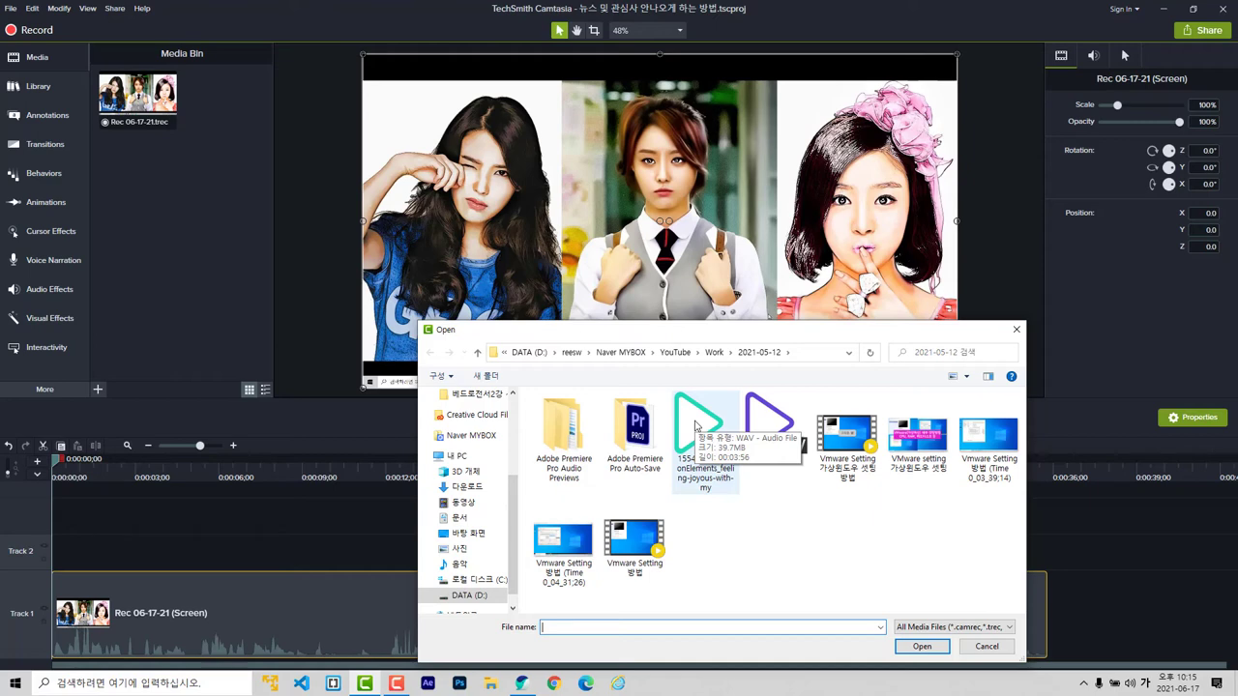
{"action": "left_click", "coordinate": [713, 352]}
{"action": "double_click", "coordinate": [568, 440]}
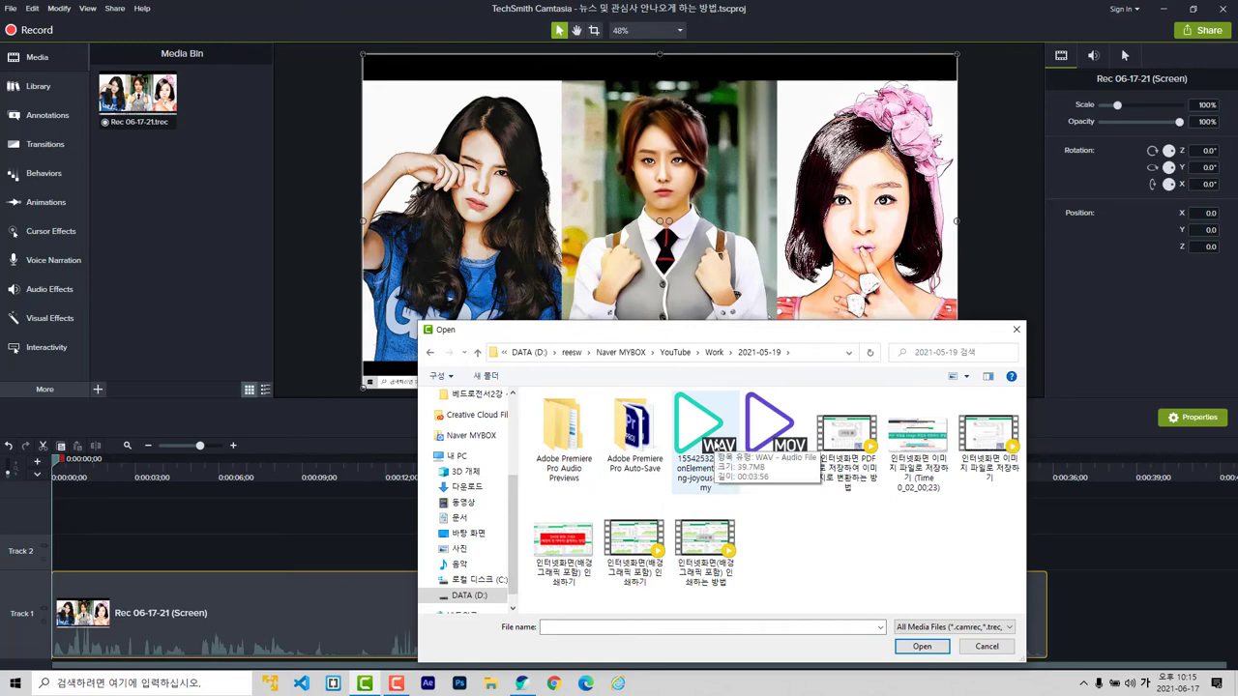
Copy the WAV file 15542532_MotionElements_feeling-joyous-with-my from the 2021-05-19 folder into the 2021-06-17 folder.
{"action": "left_click", "coordinate": [704, 435]}
{"action": "right_click", "coordinate": [714, 437]}
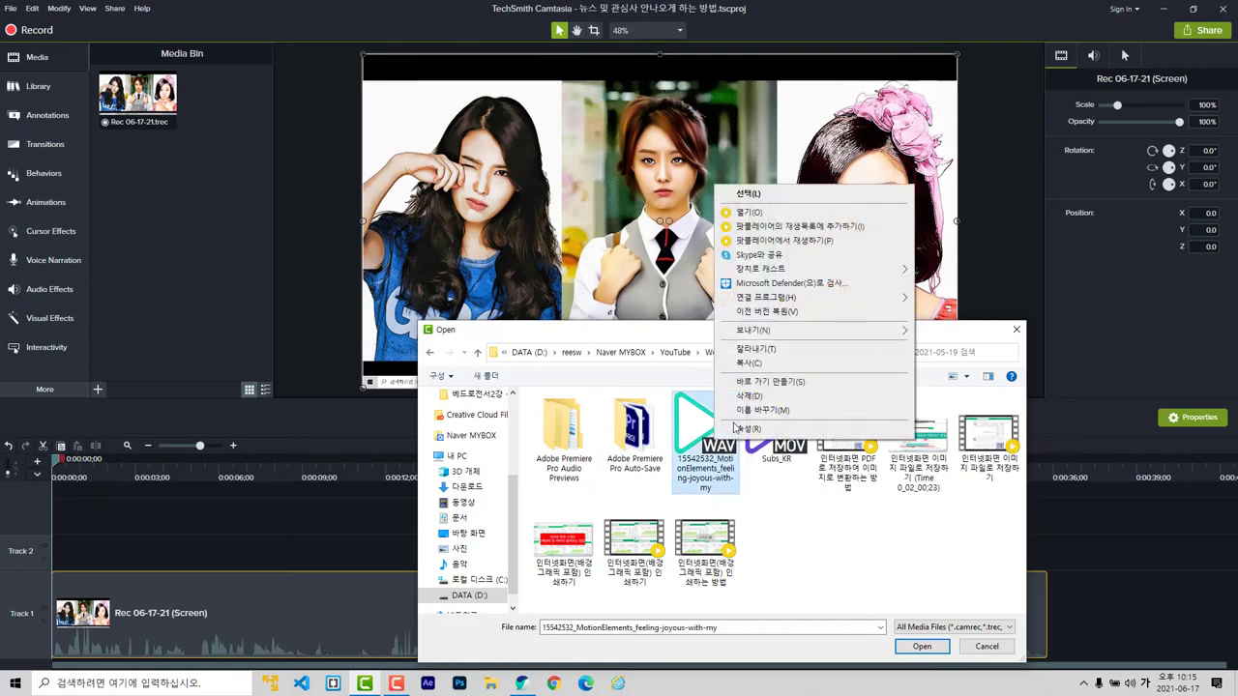
{"action": "left_click", "coordinate": [764, 363]}
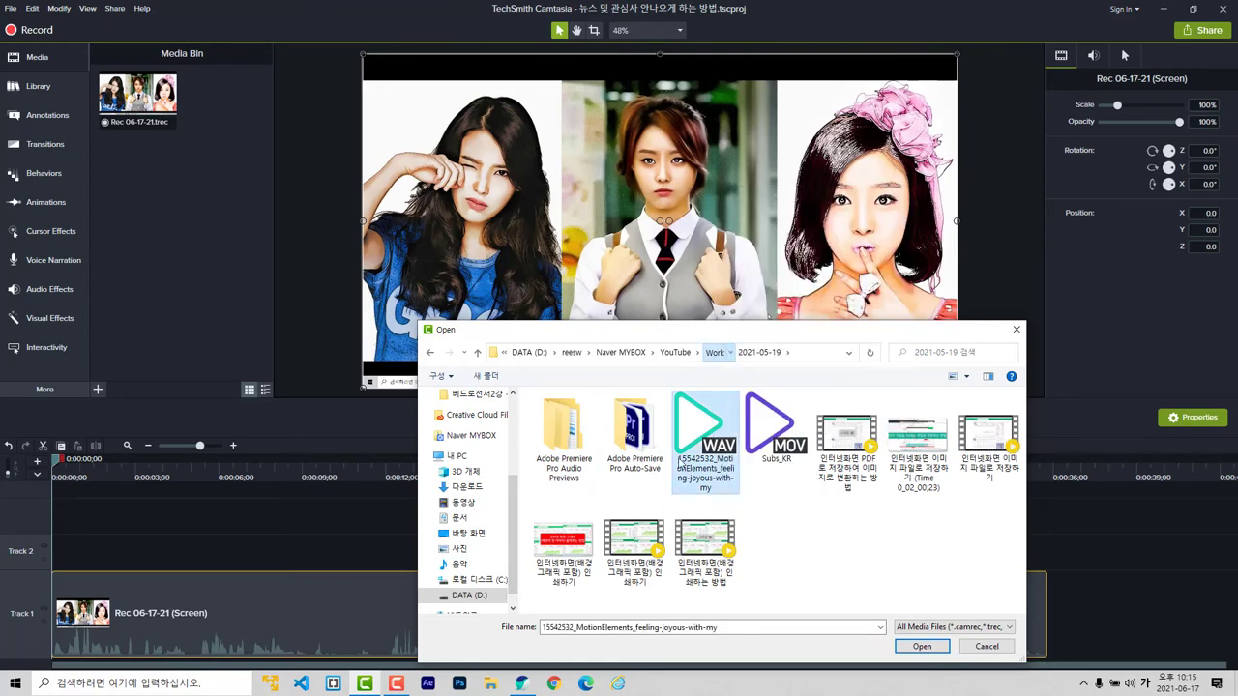
{"action": "left_click", "coordinate": [718, 352]}
{"action": "double_click", "coordinate": [580, 456]}
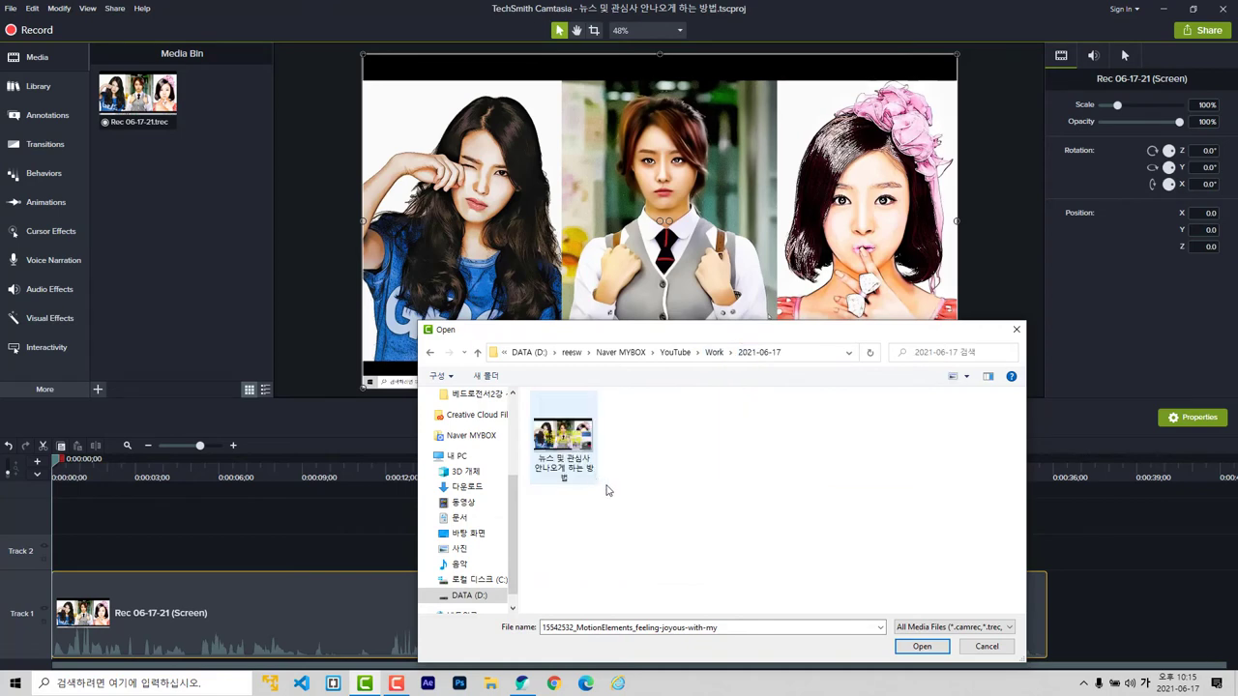
{"action": "right_click", "coordinate": [681, 481]}
{"action": "left_click", "coordinate": [733, 552]}
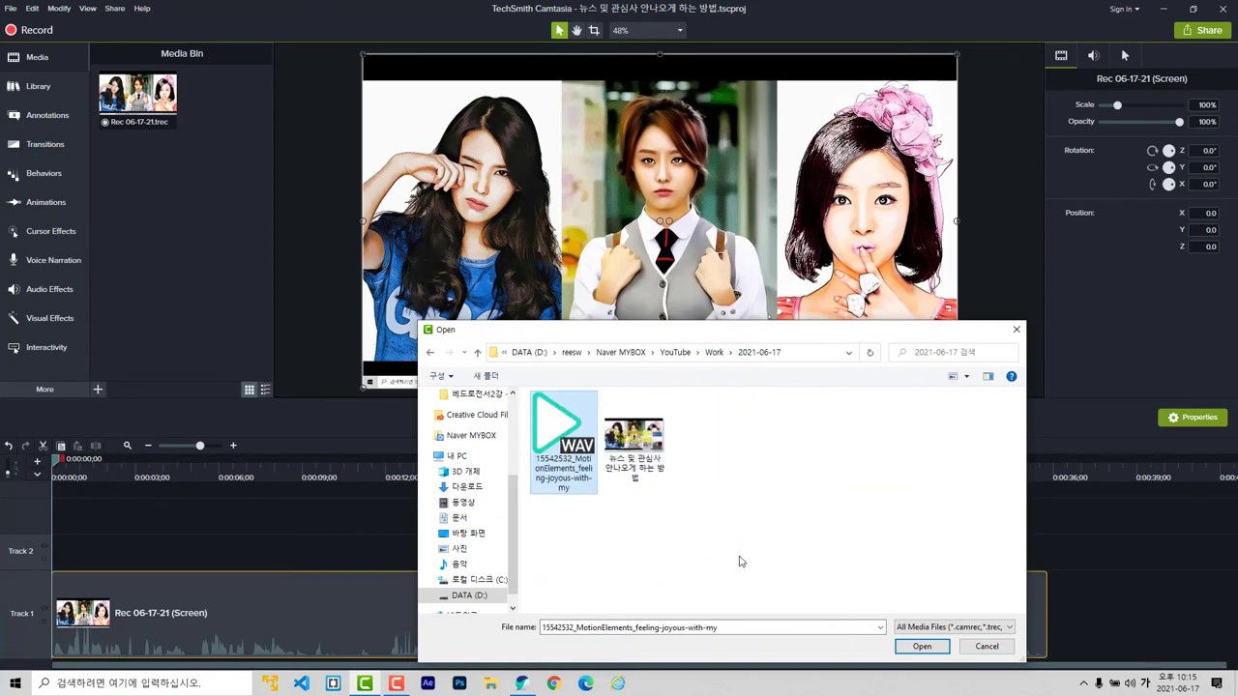
Import the copied WAV music file and place it on Track 2 at the start of the timeline.
{"action": "left_click", "coordinate": [922, 646]}
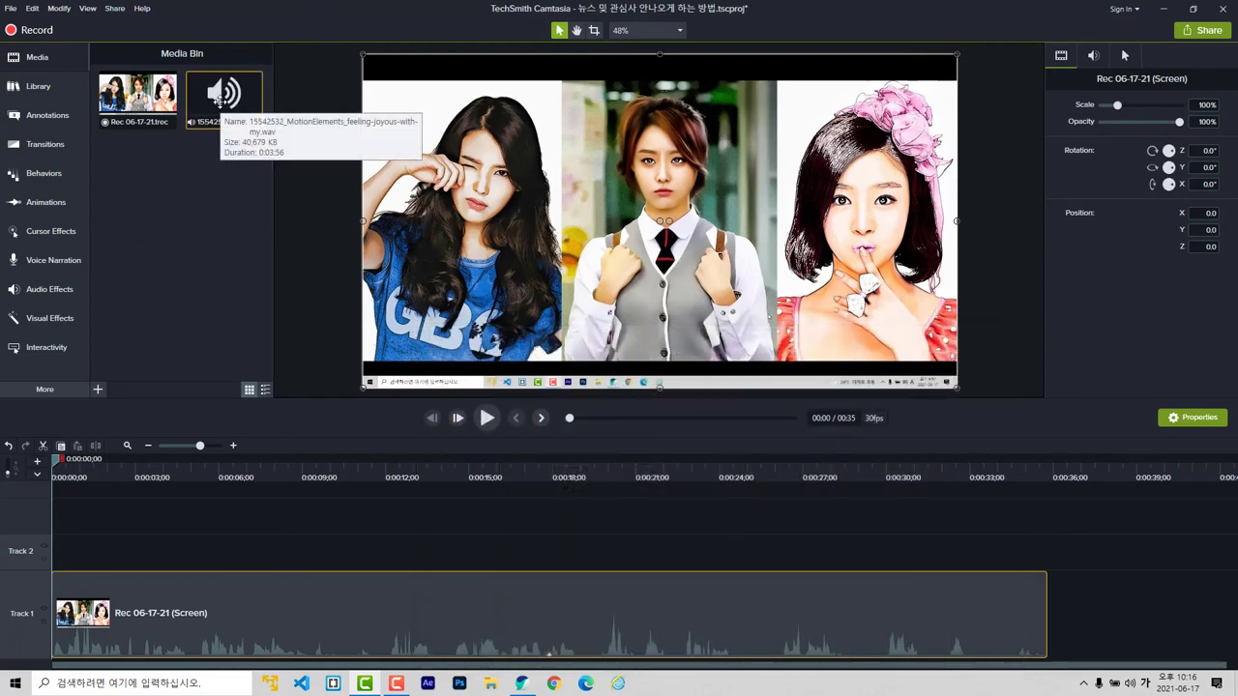
{"action": "left_click_drag", "start_coordinate": [221, 98], "coordinate": [45, 561]}
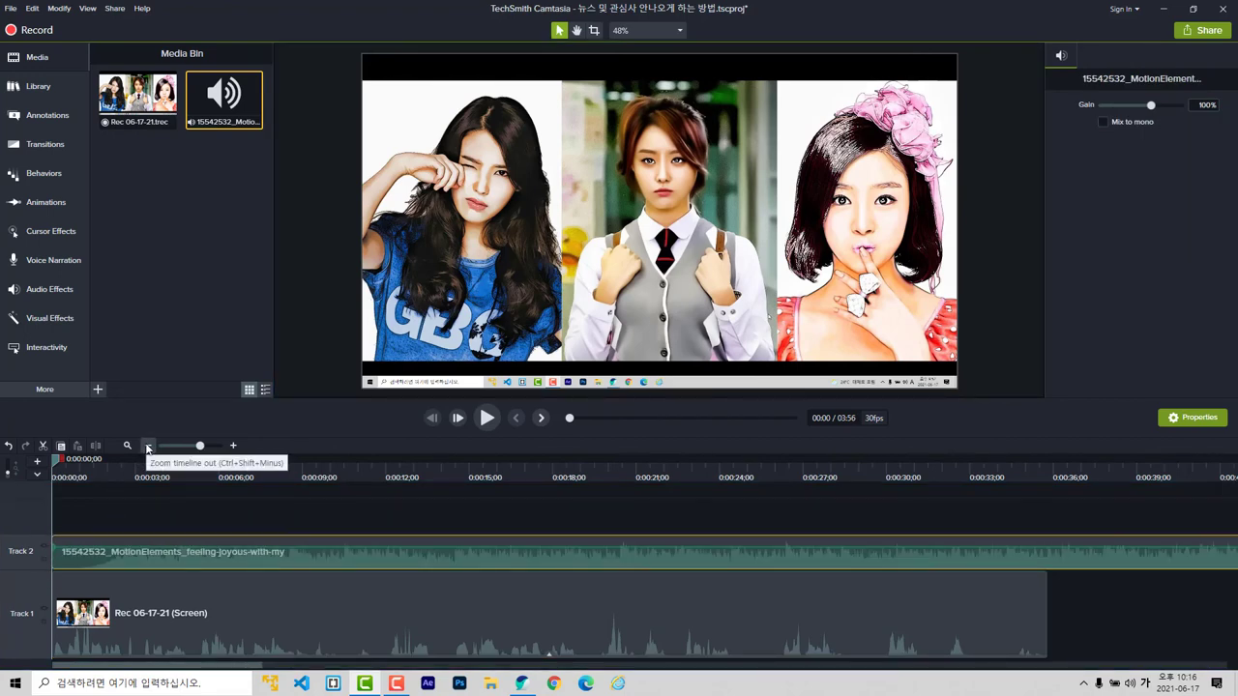
{"action": "left_click", "coordinate": [148, 447]}
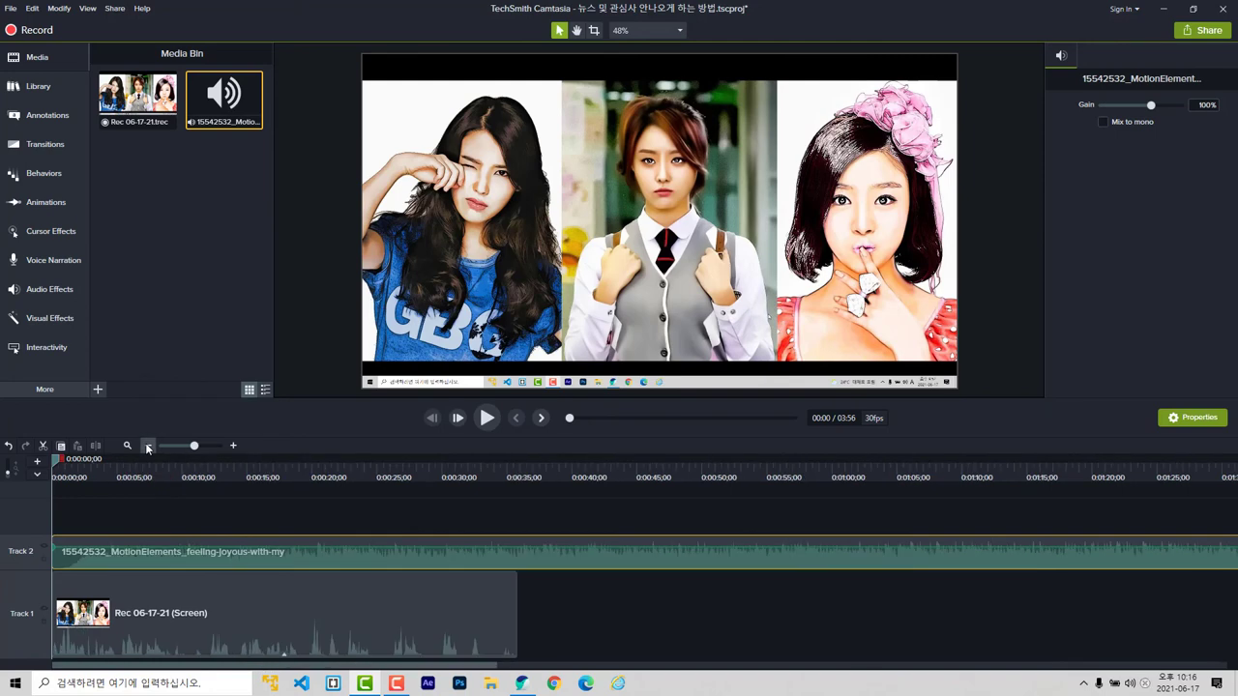
Place the playhead exactly at the end of the screen recording clip, at 0:00:35;23.
{"action": "left_click", "coordinate": [205, 601]}
{"action": "key", "text": "ctrl+Home"}
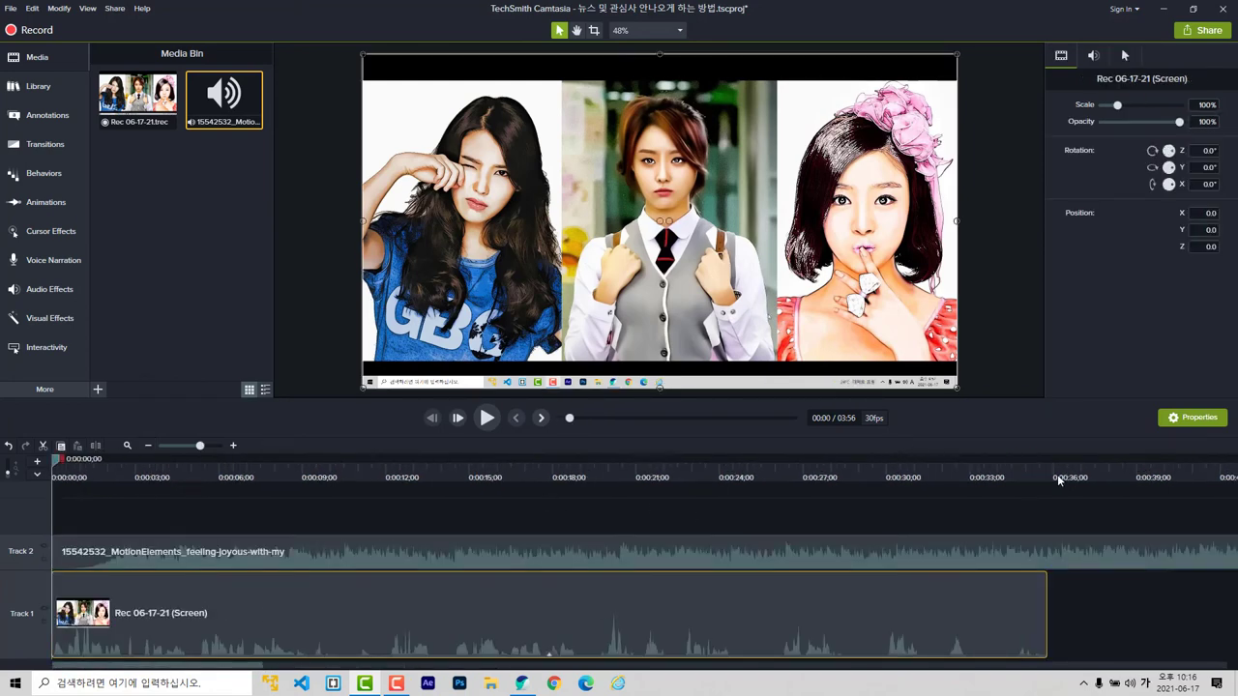
{"action": "left_click", "coordinate": [1059, 473]}
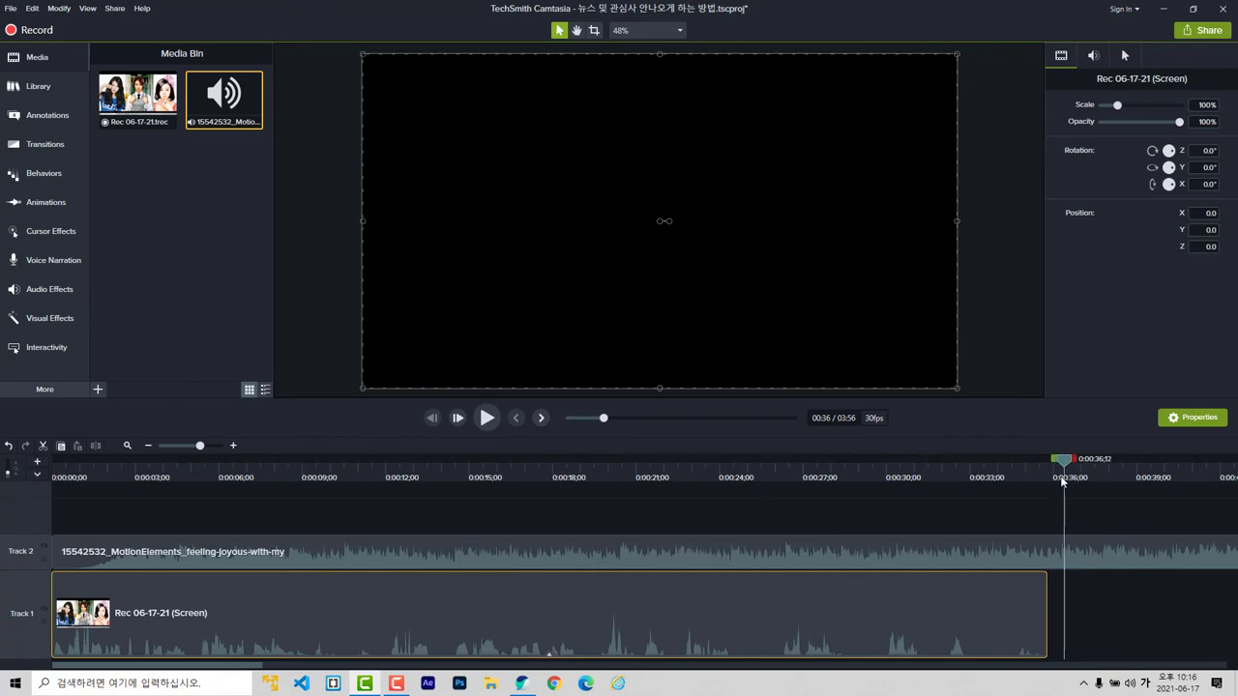
{"action": "left_click_drag", "start_coordinate": [1061, 482], "coordinate": [1047, 485]}
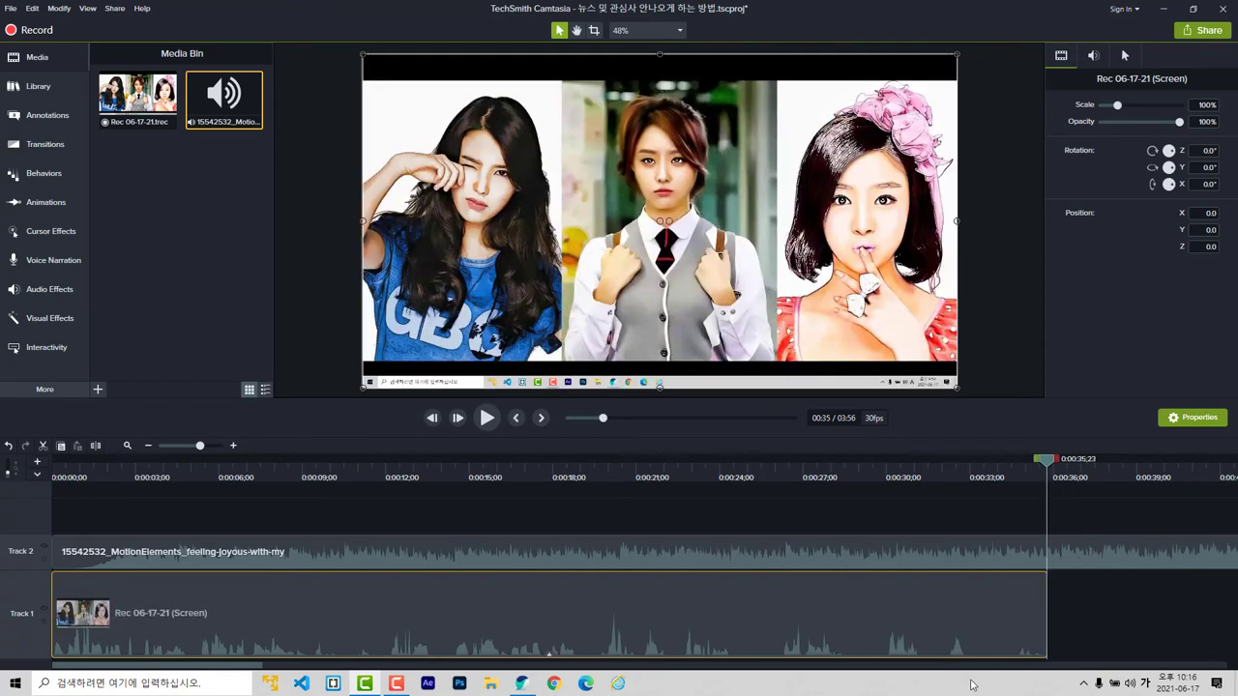
Lower the Track 2 music clip's volume to about 25% and play the section around 0:00:30 to check the level.
{"action": "left_click", "coordinate": [1042, 550]}
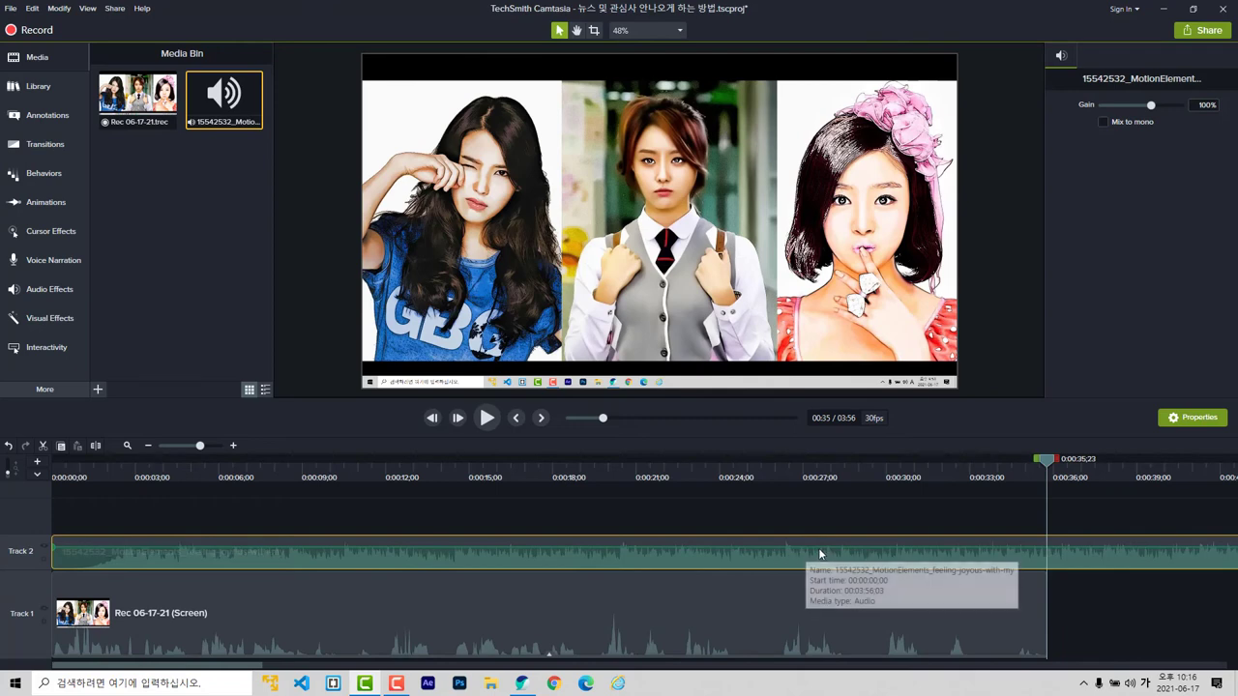
{"action": "left_click_drag", "start_coordinate": [839, 549], "coordinate": [841, 559]}
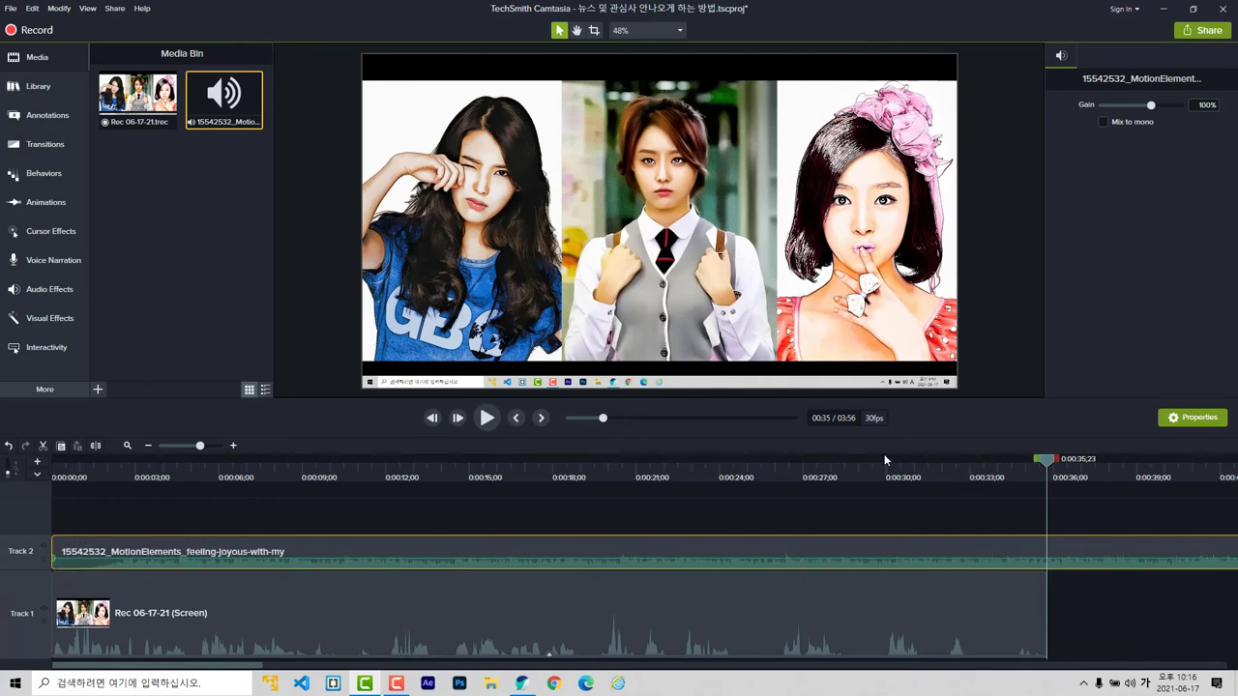
{"action": "left_click_drag", "start_coordinate": [846, 491], "coordinate": [835, 476]}
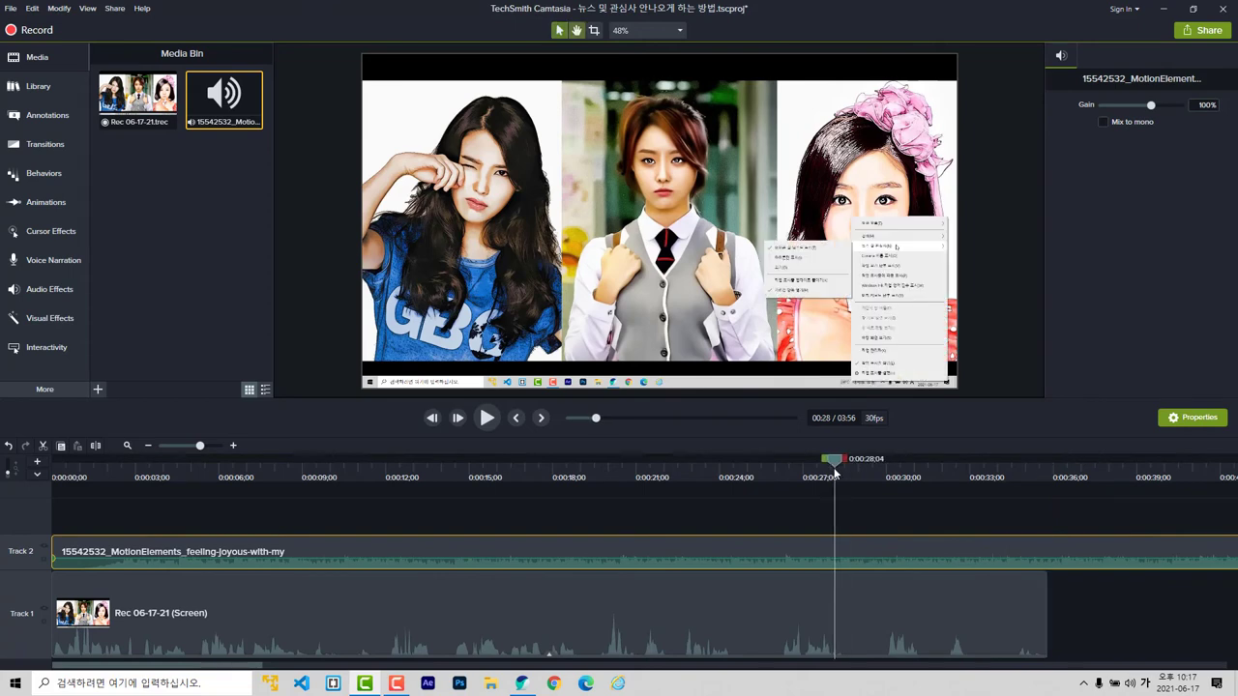
{"action": "key", "text": "space"}
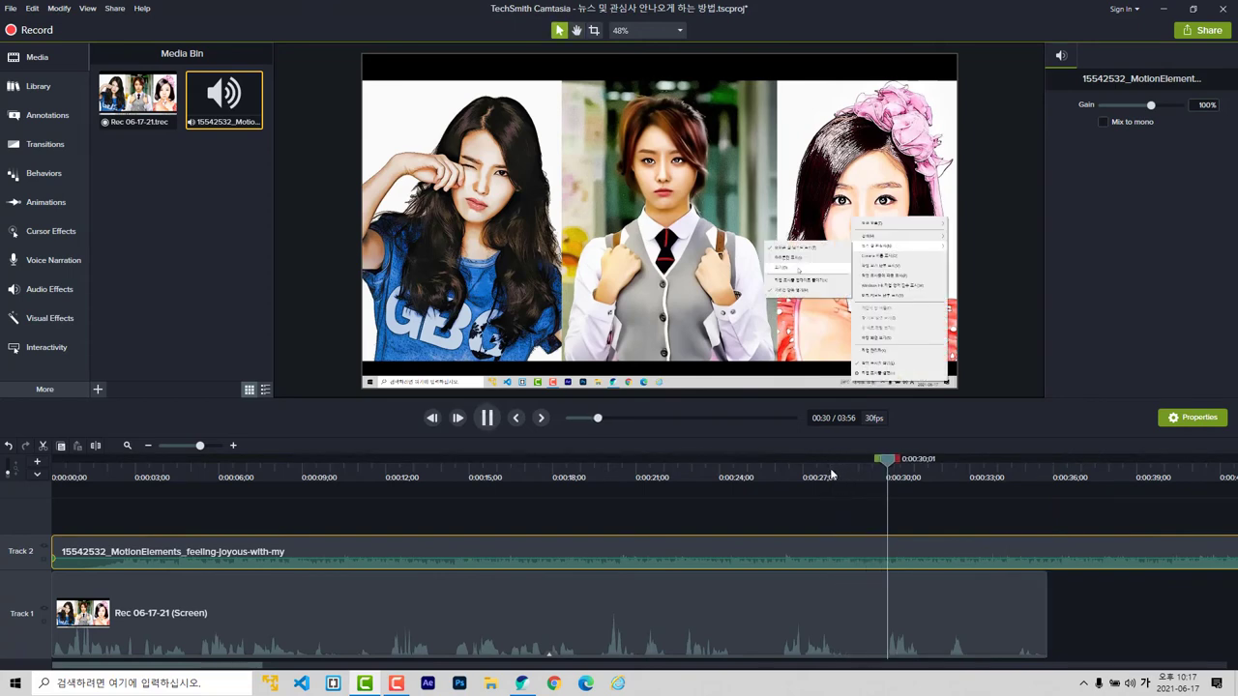
{"action": "key", "text": "space"}
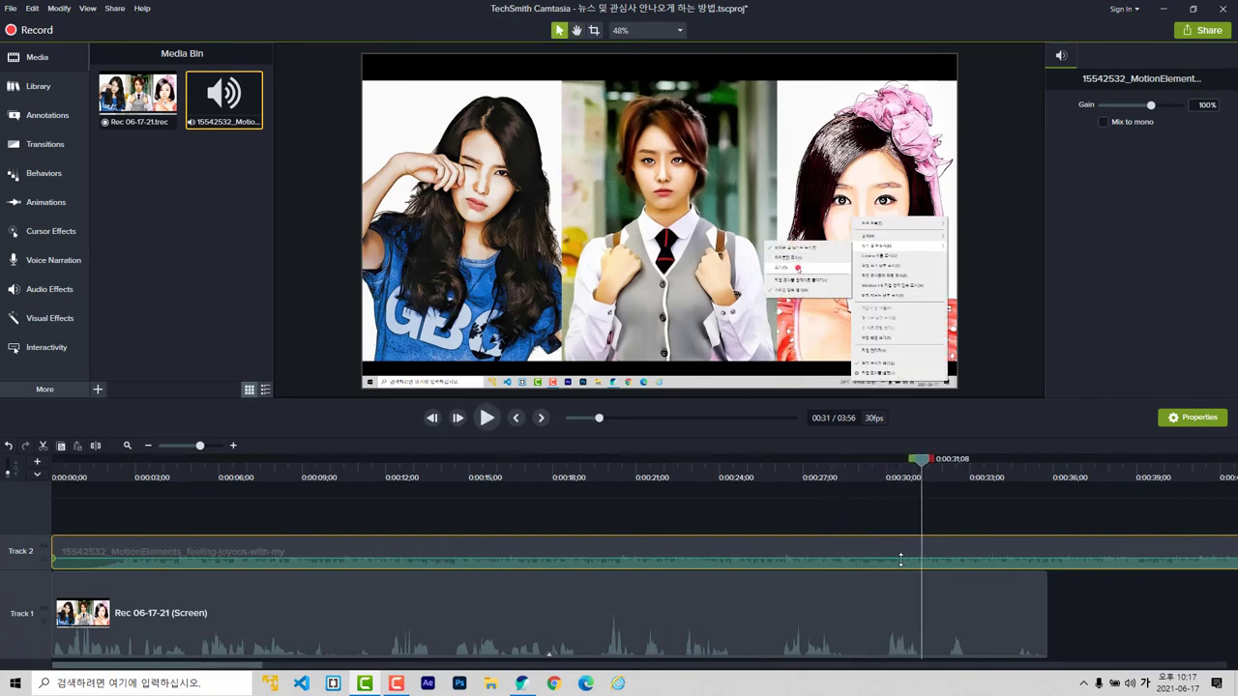
{"action": "left_click", "coordinate": [989, 559]}
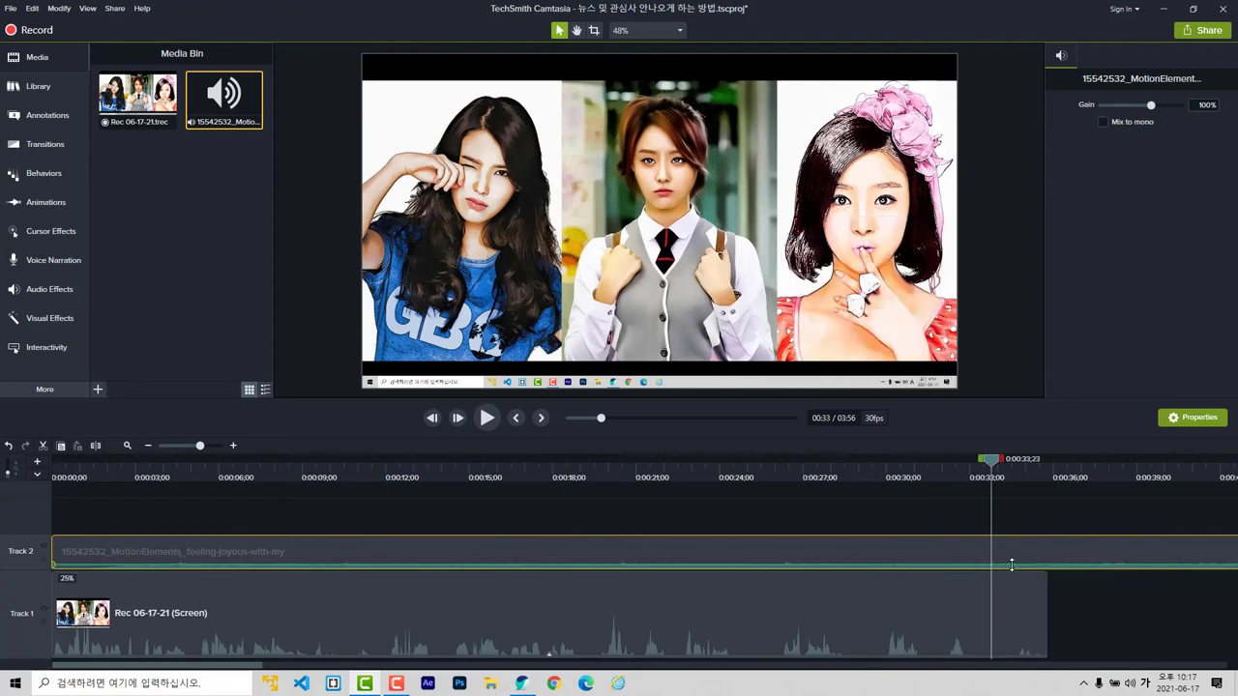
{"action": "left_click_drag", "start_coordinate": [982, 470], "coordinate": [881, 492]}
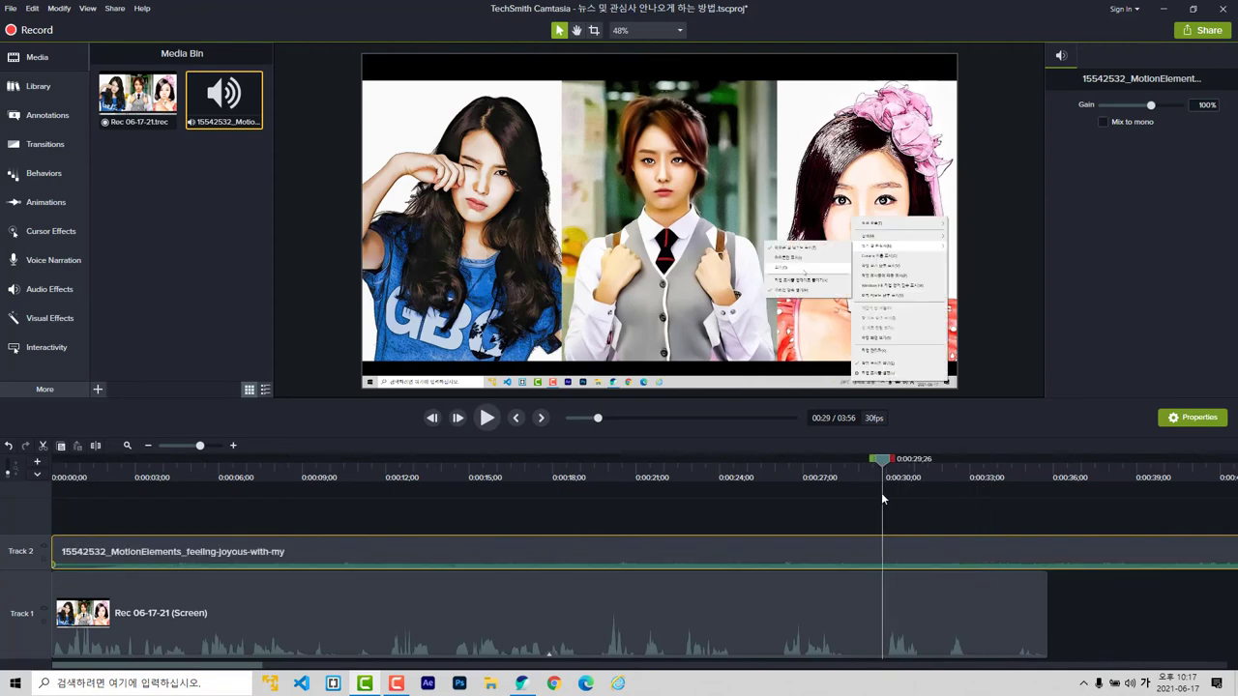
{"action": "key", "text": "space"}
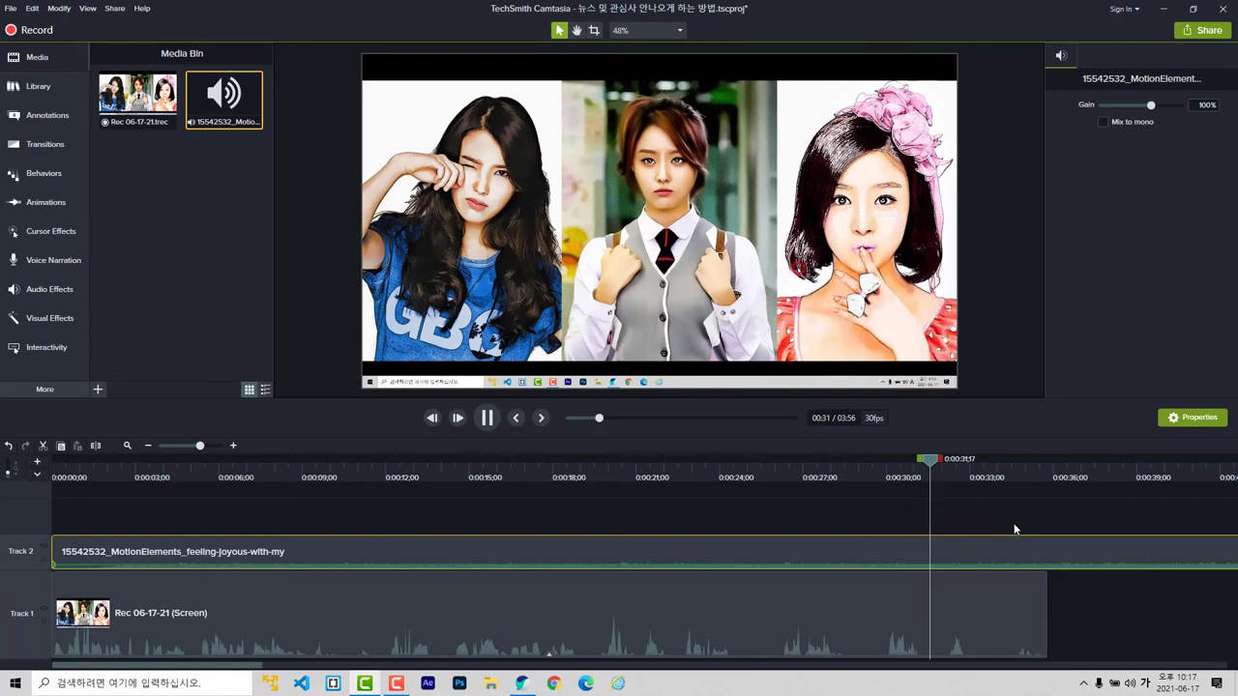
{"action": "key", "text": "space"}
Place the playhead at the end of the screen recording, 0:00:35;24, and check how far the music extends past it.
{"action": "left_click_drag", "start_coordinate": [936, 465], "coordinate": [1049, 478]}
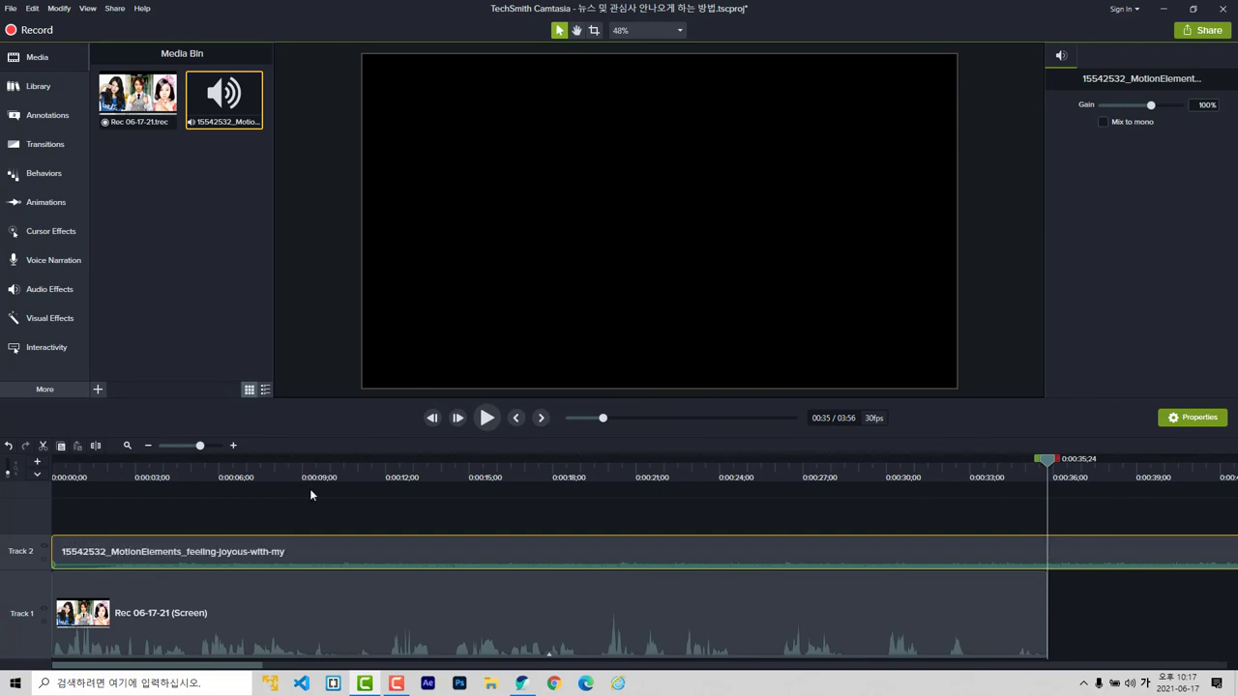
{"action": "left_click", "coordinate": [150, 447]}
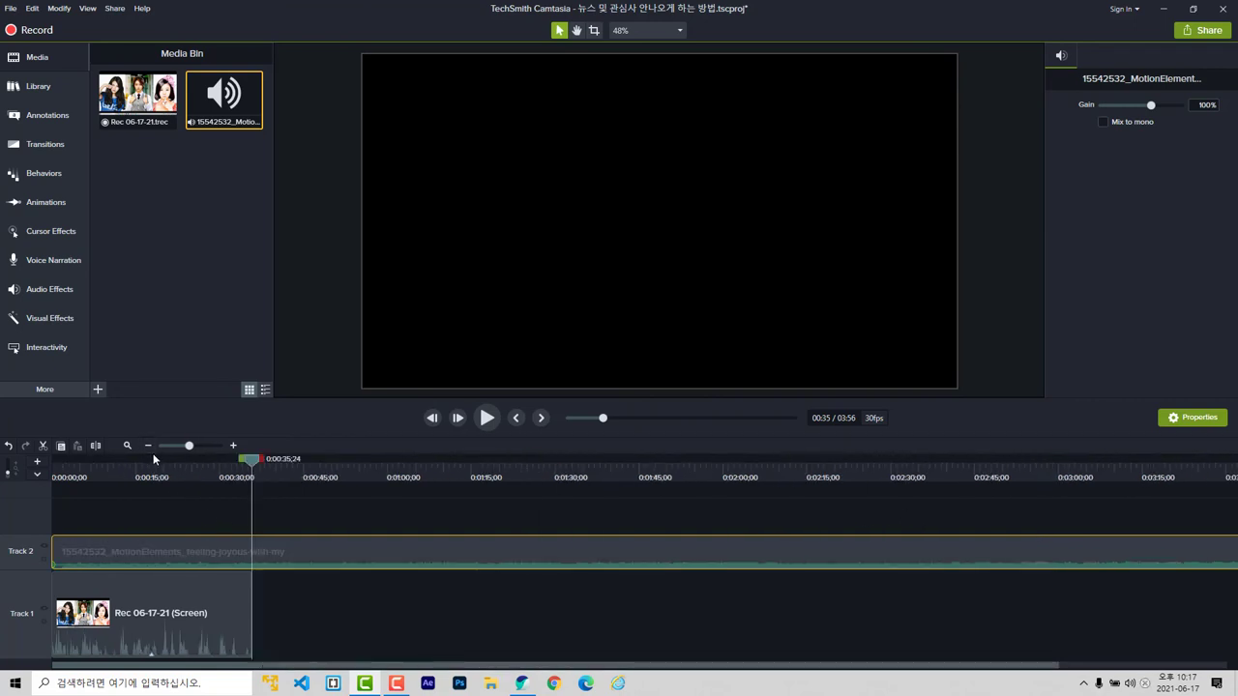
{"action": "left_click", "coordinate": [149, 447]}
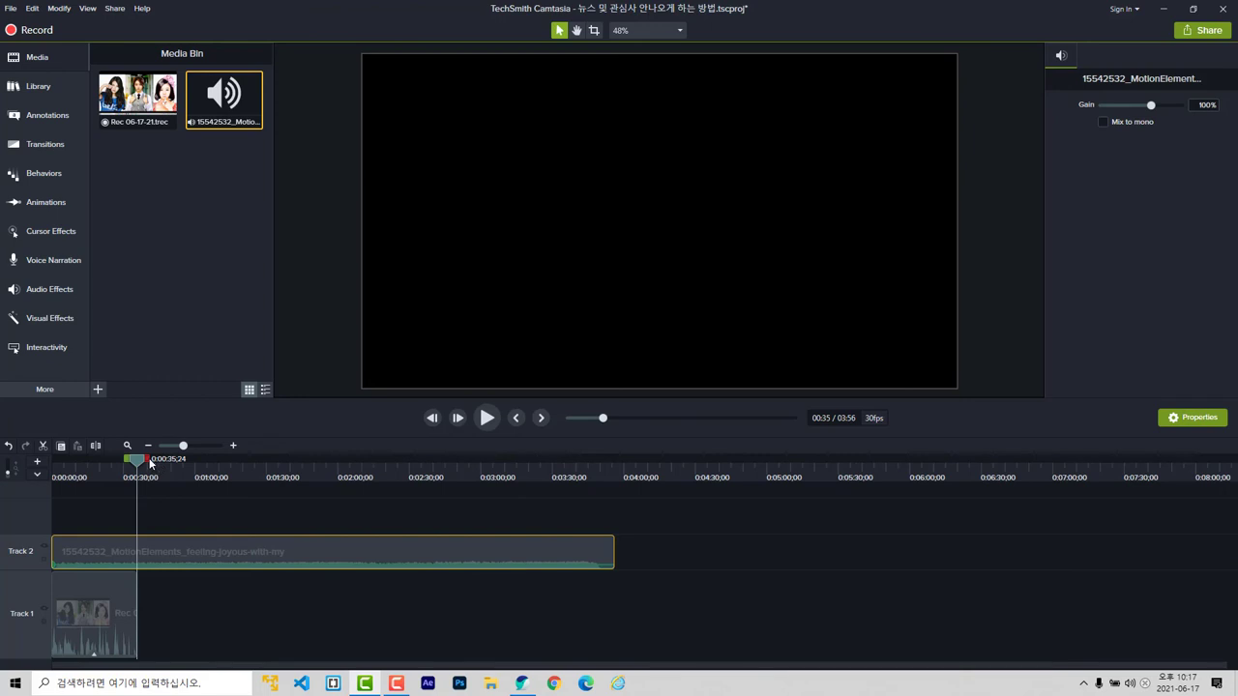
{"action": "left_click_drag", "start_coordinate": [150, 463], "coordinate": [627, 485]}
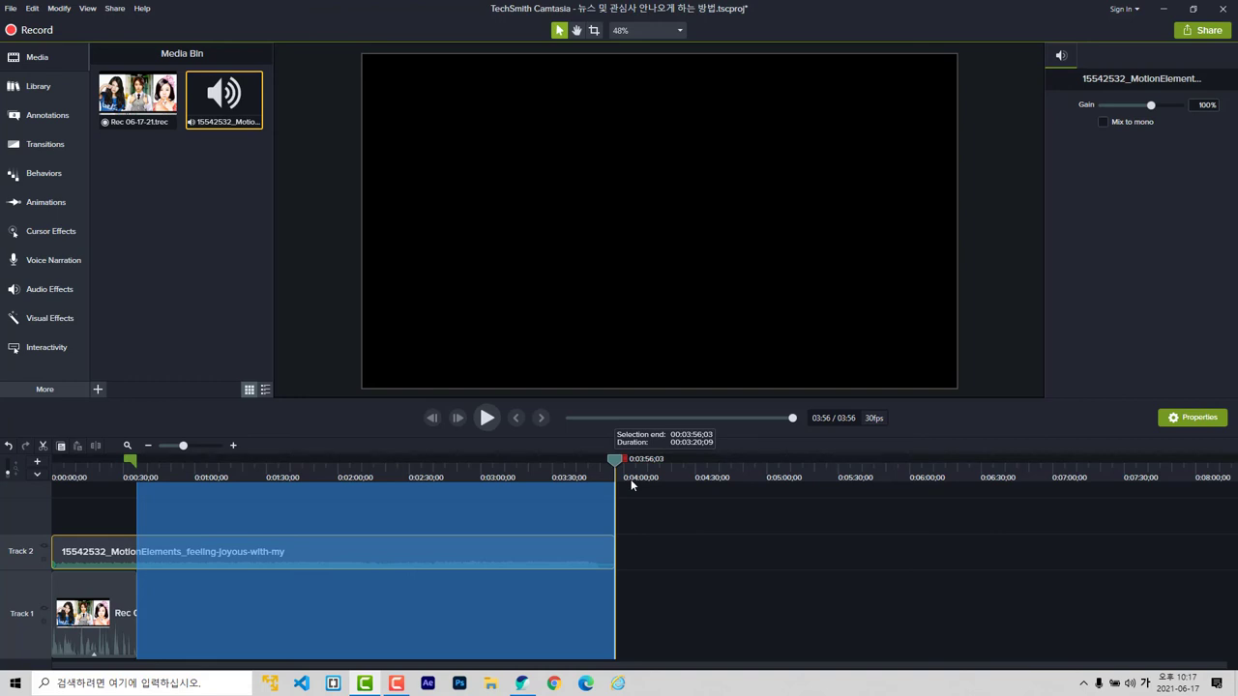
{"action": "left_click_drag", "start_coordinate": [615, 459], "coordinate": [177, 466]}
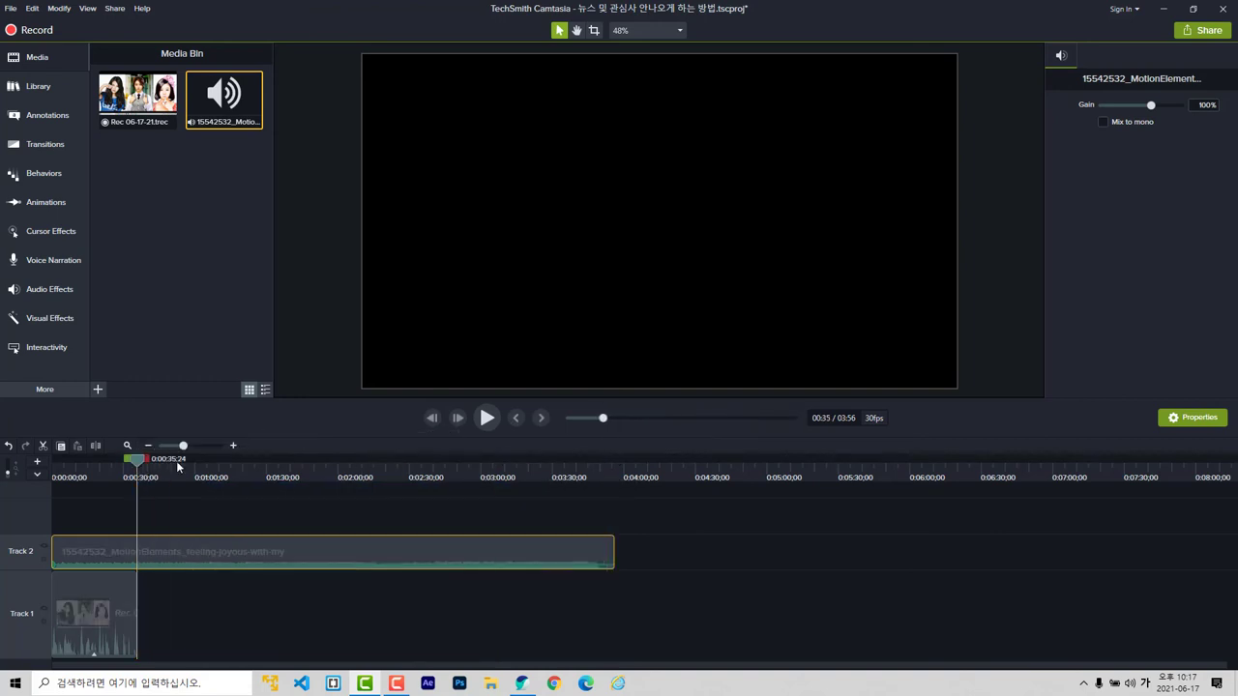
Split the Track 2 music clip at 0:00:35;24, delete the part after the split, and save the project.
{"action": "left_click", "coordinate": [233, 445]}
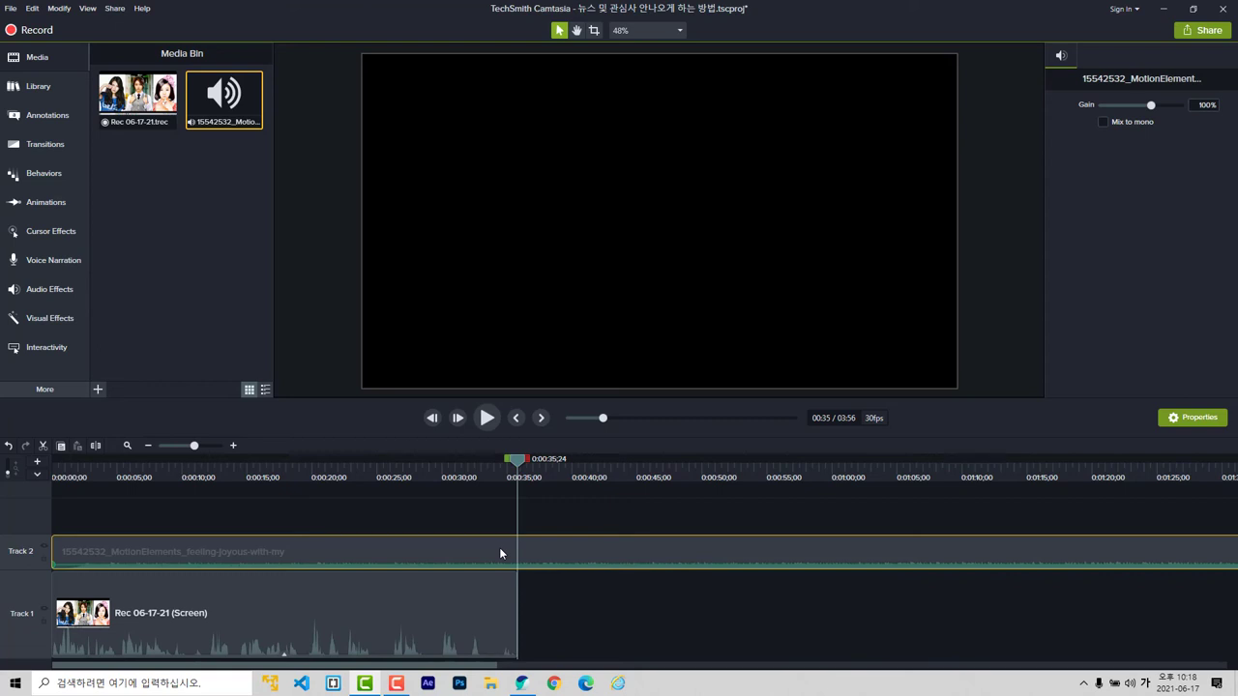
{"action": "left_click", "coordinate": [1146, 682]}
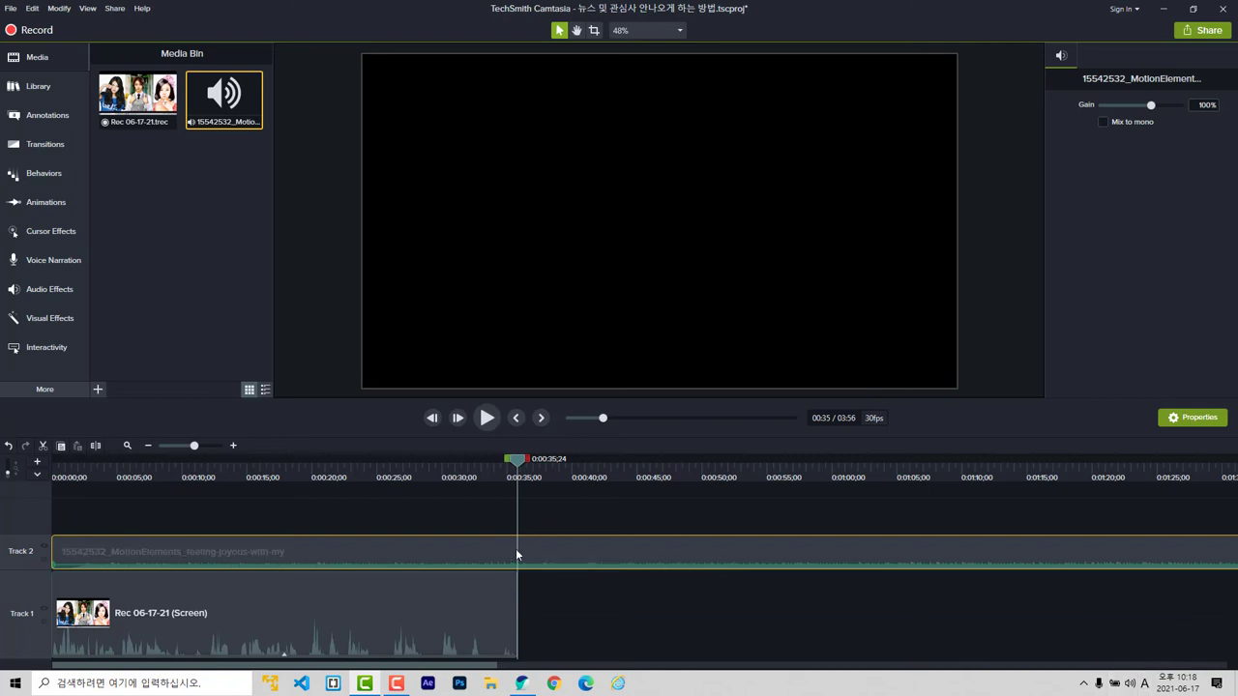
{"action": "key", "text": "s"}
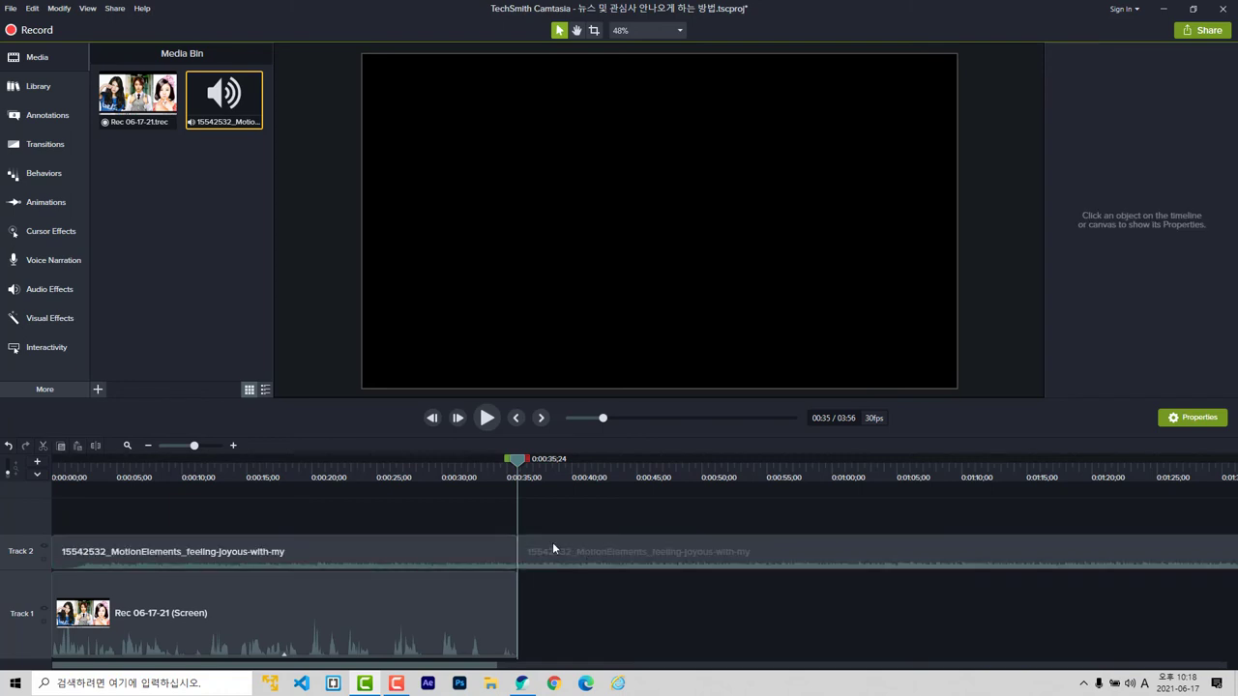
{"action": "left_click", "coordinate": [552, 542]}
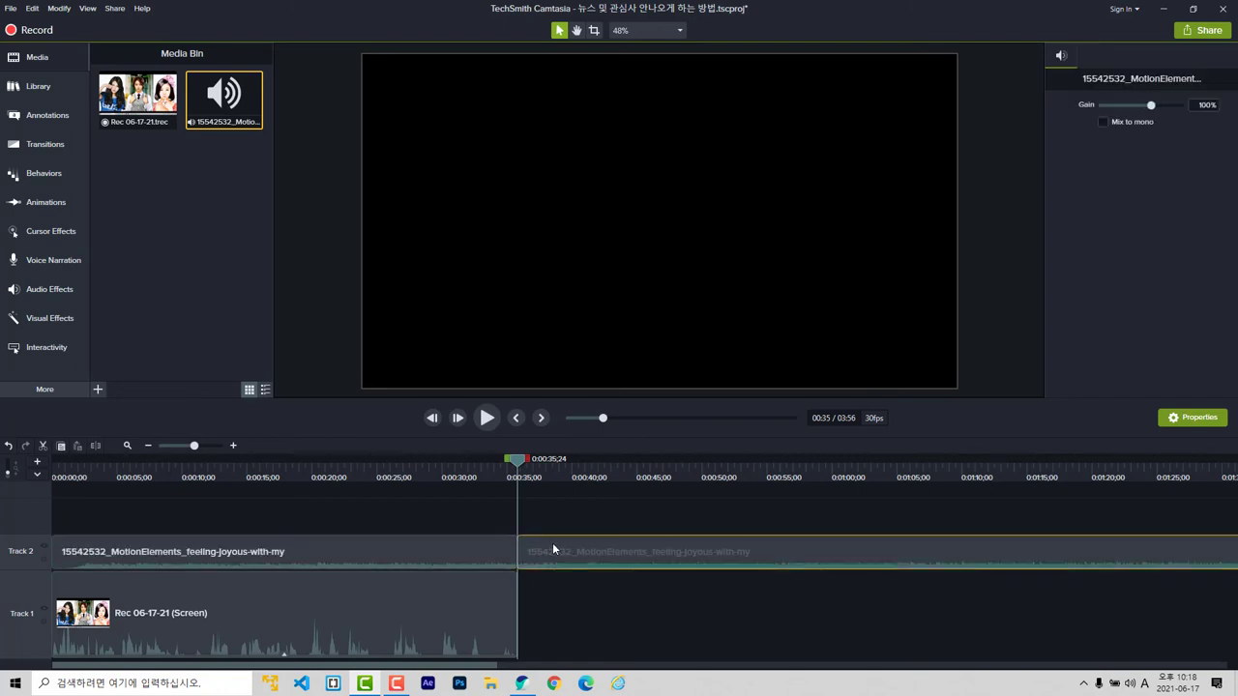
{"action": "key", "text": "Delete"}
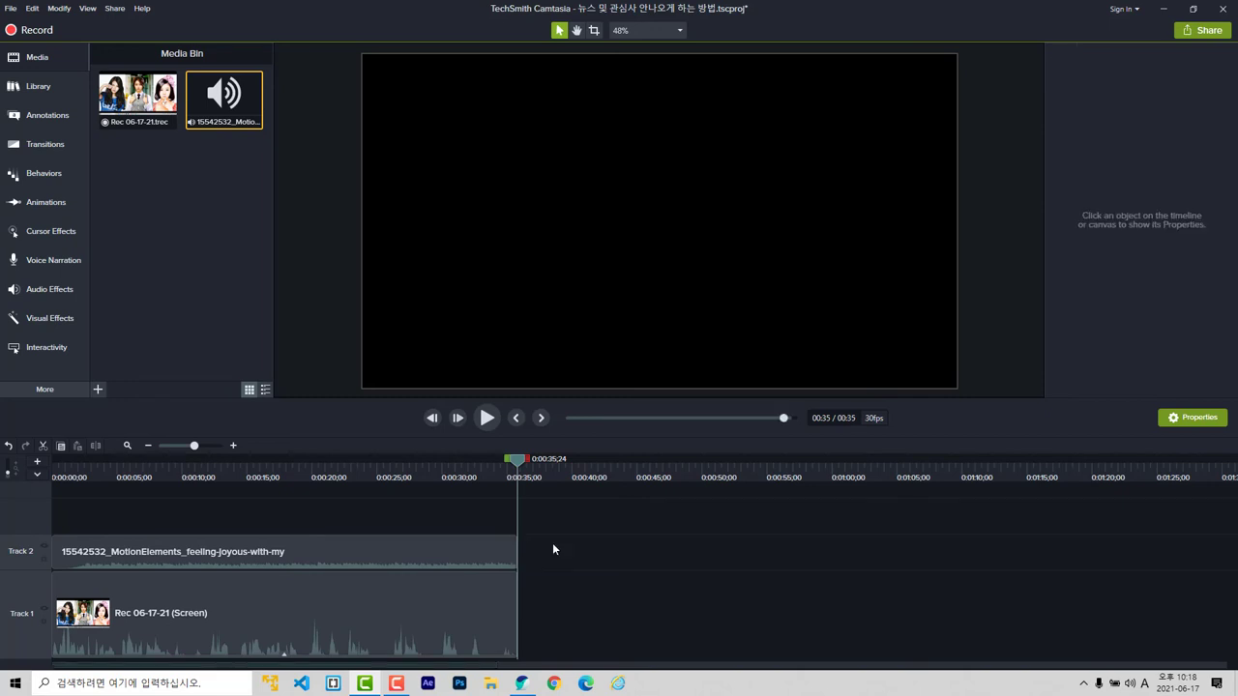
{"action": "key", "text": "ctrl+s"}
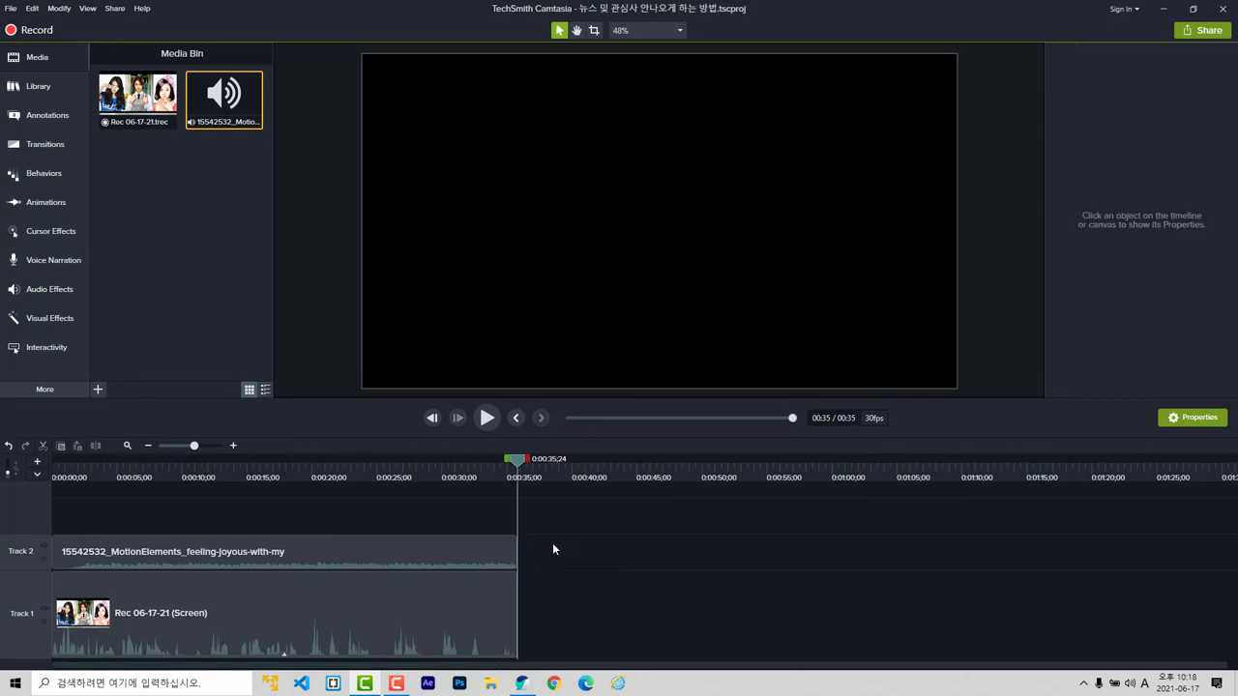
Examine up close whether the music and recording clips end together, and return the playhead to the start of the timeline.
{"action": "left_click", "coordinate": [233, 446]}
{"action": "left_click", "coordinate": [233, 446]}
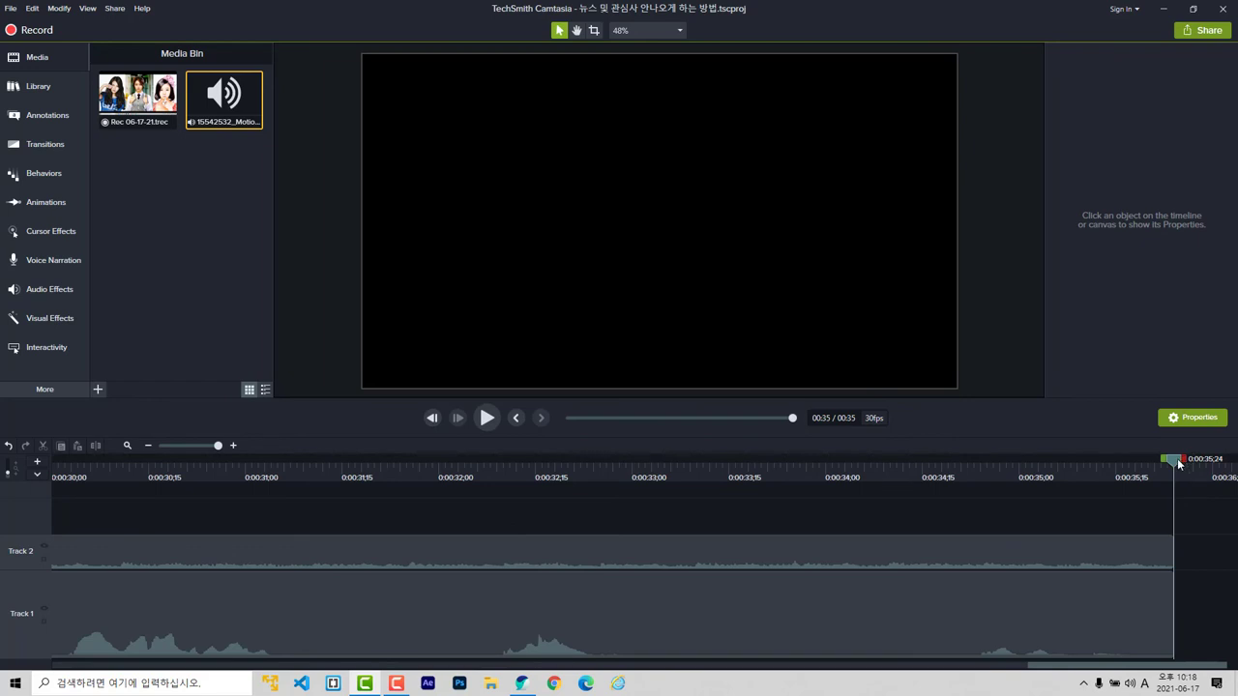
{"action": "left_click_drag", "start_coordinate": [1177, 473], "coordinate": [1195, 474]}
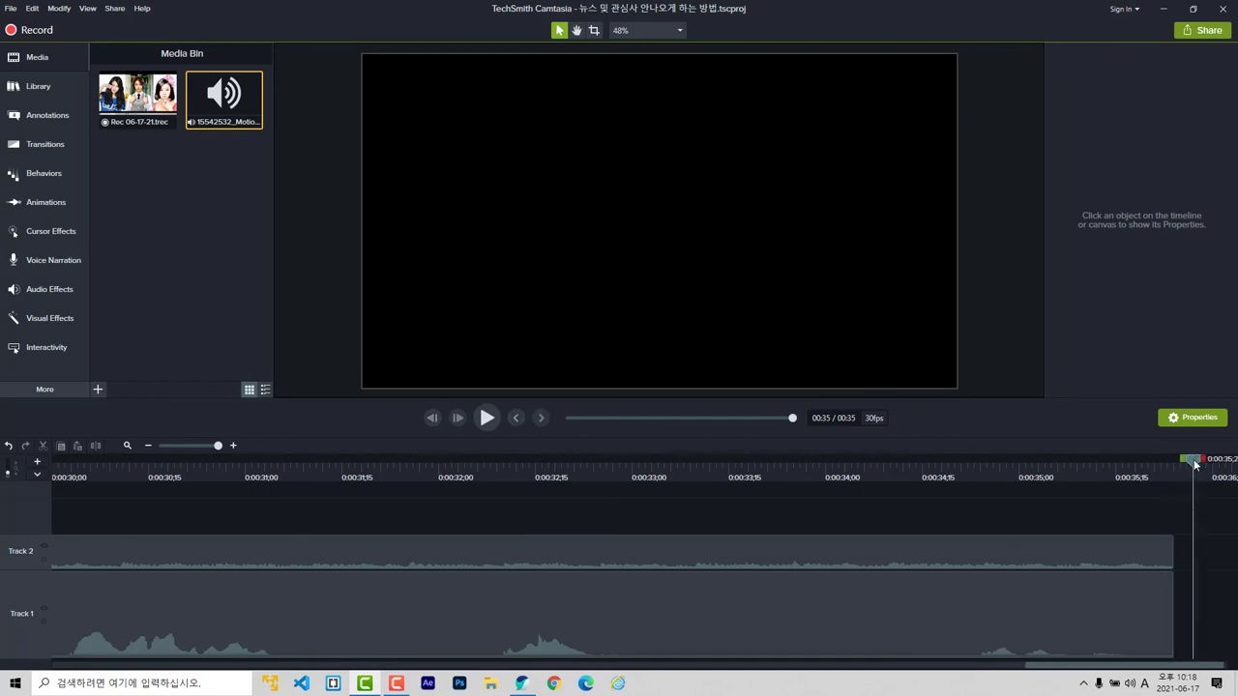
{"action": "left_click_drag", "start_coordinate": [1196, 465], "coordinate": [262, 464]}
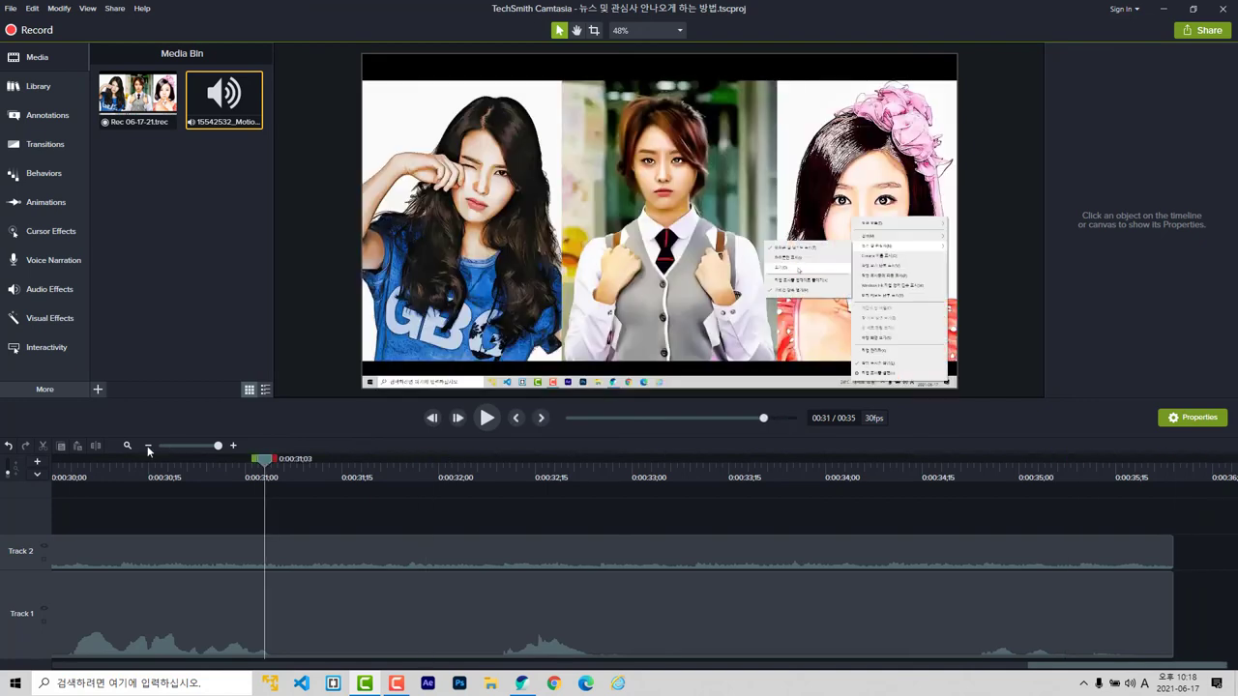
{"action": "left_click", "coordinate": [148, 445]}
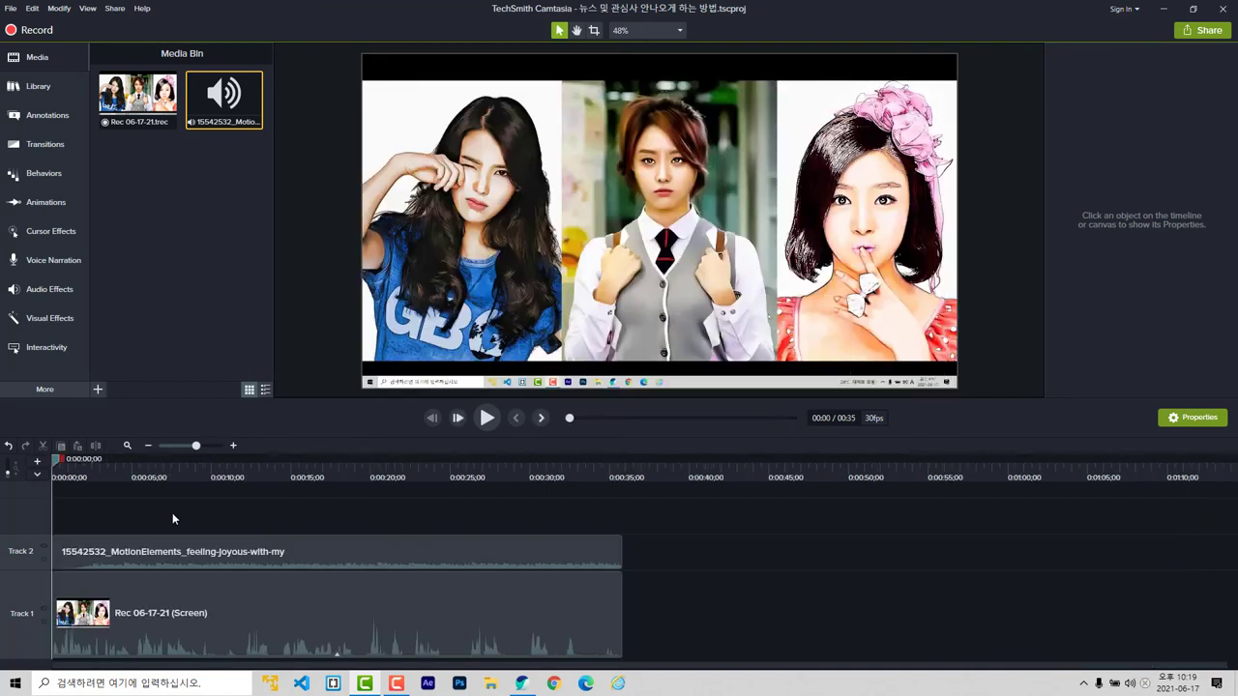
Start producing the video as a local file with the MP4 only (up to 1080p) preset.
{"action": "left_click", "coordinate": [120, 9]}
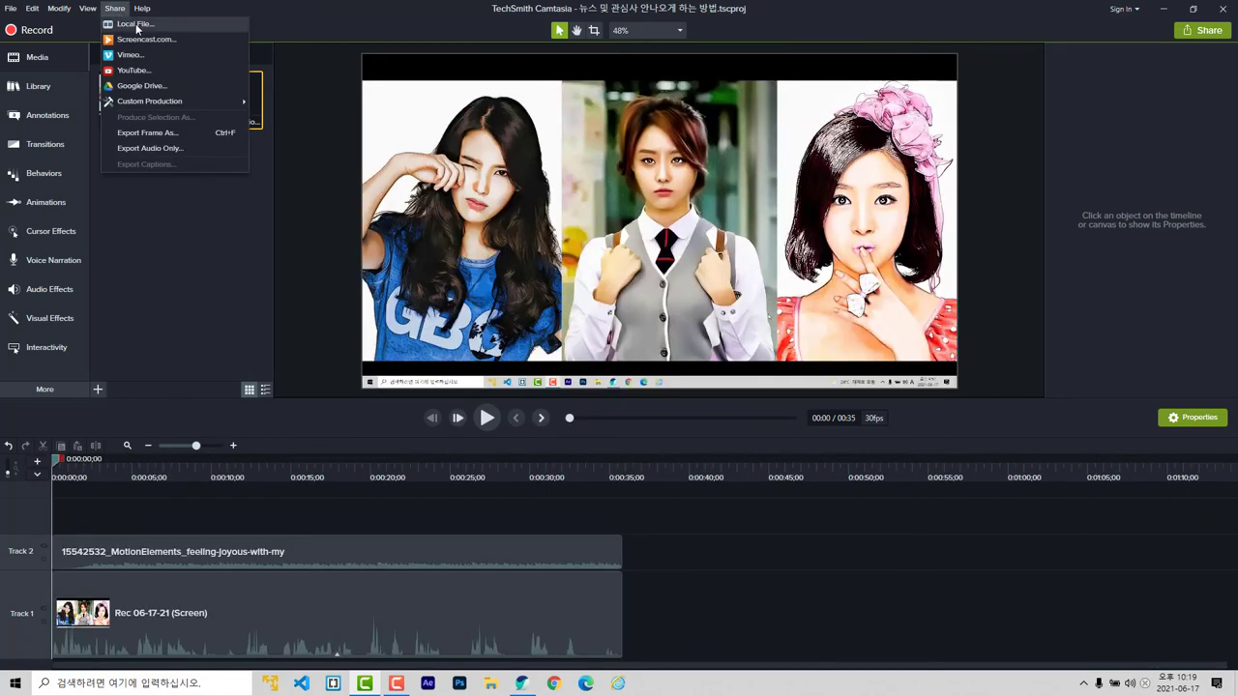
{"action": "left_click", "coordinate": [137, 25]}
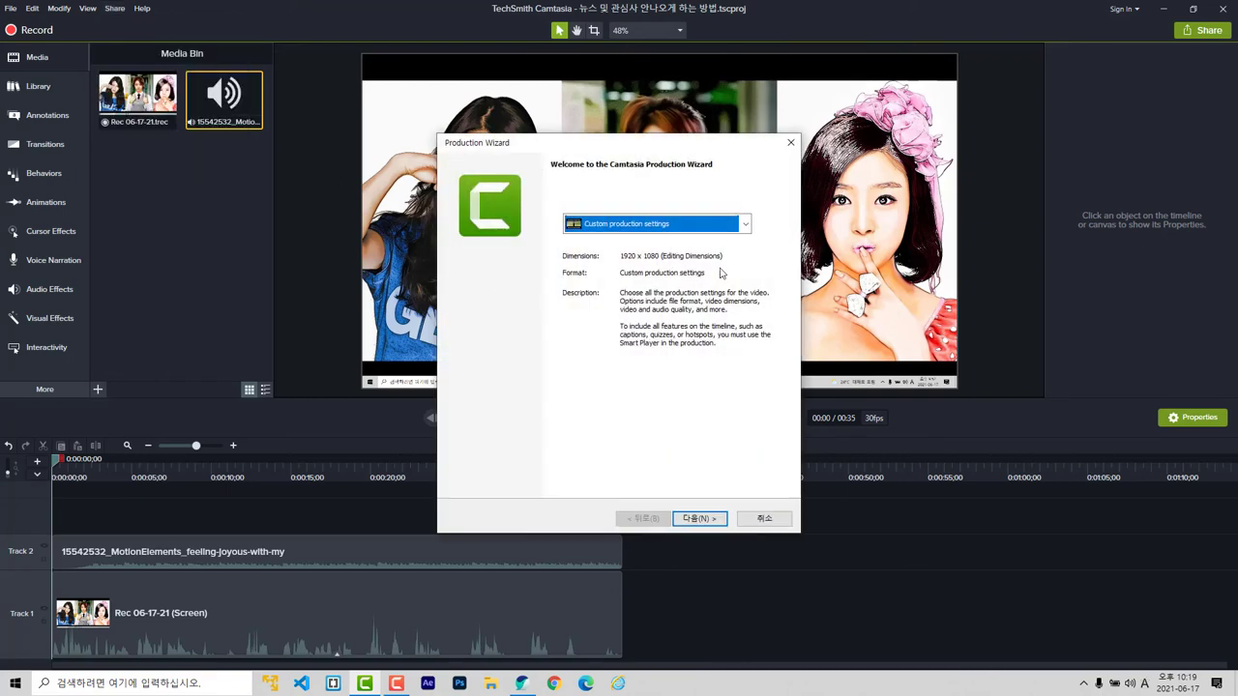
{"action": "left_click", "coordinate": [744, 224]}
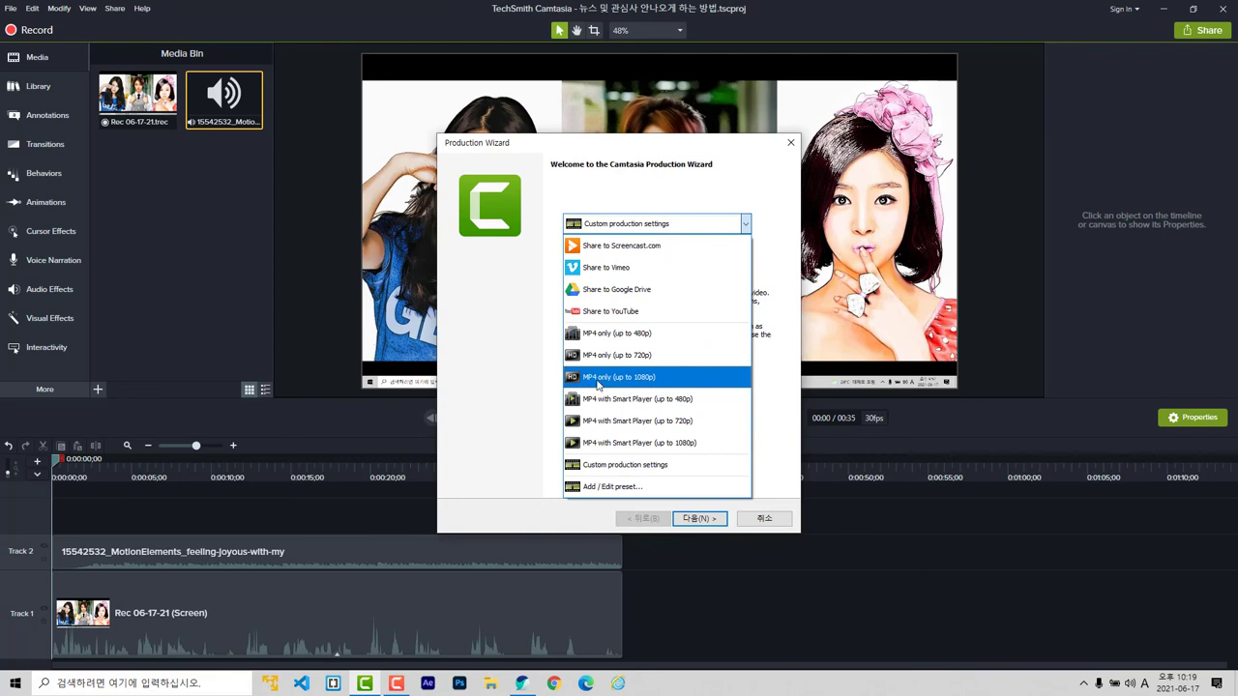
{"action": "left_click", "coordinate": [633, 377]}
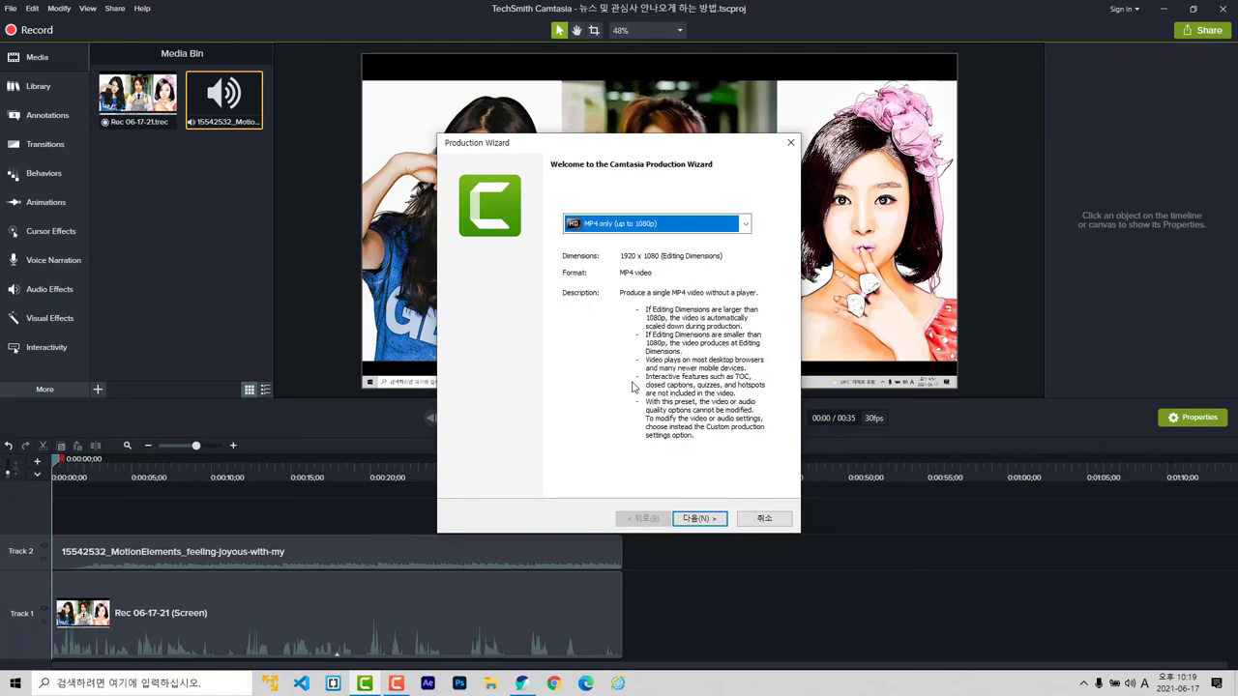
{"action": "left_click", "coordinate": [705, 520]}
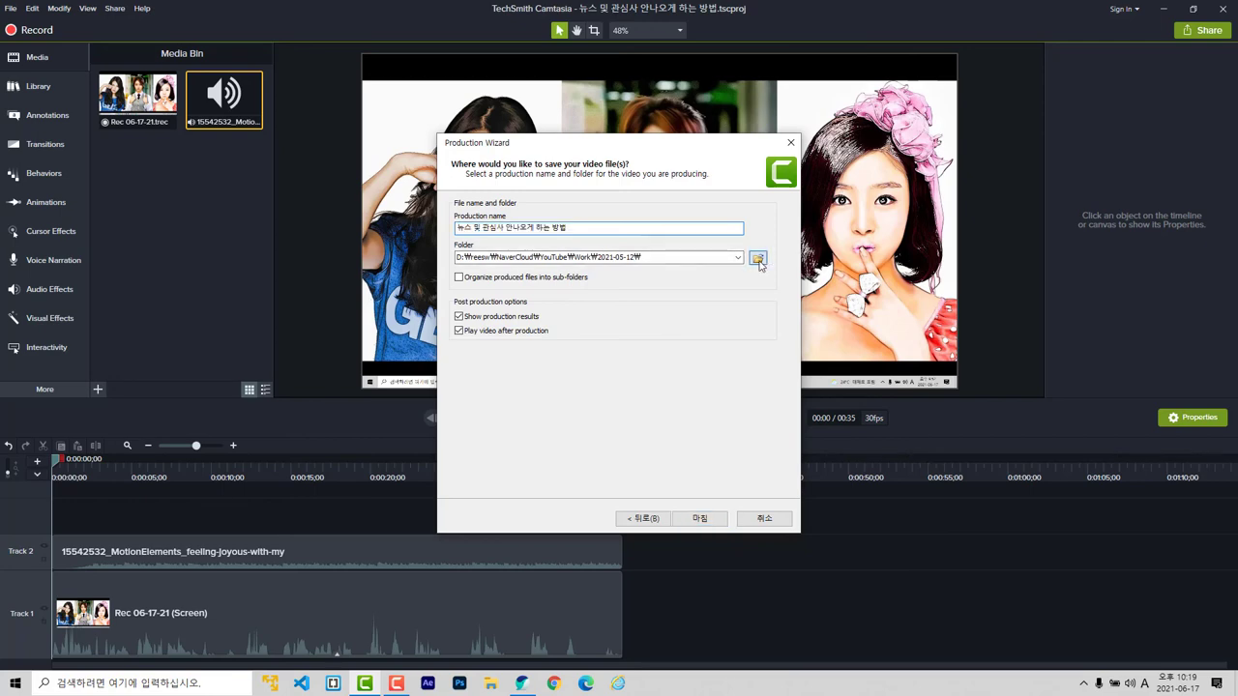
Set the production's output folder to 2021-06-17 inside Work.
{"action": "left_click", "coordinate": [757, 260]}
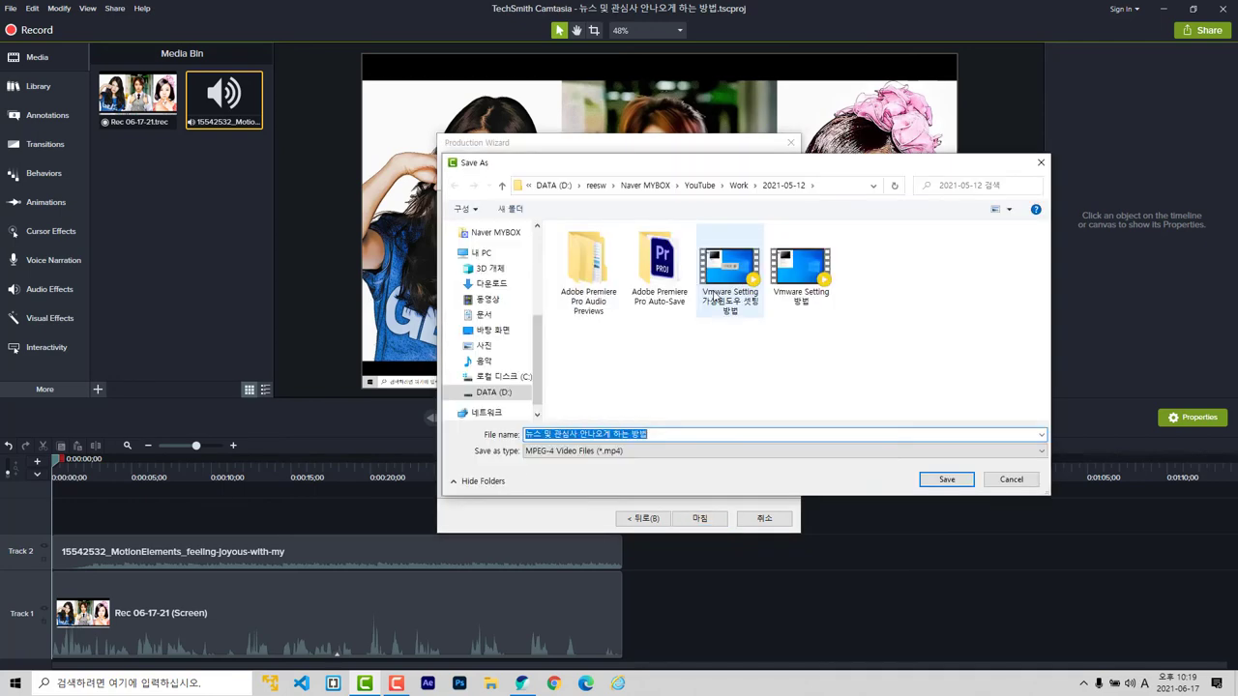
{"action": "left_click", "coordinate": [739, 186]}
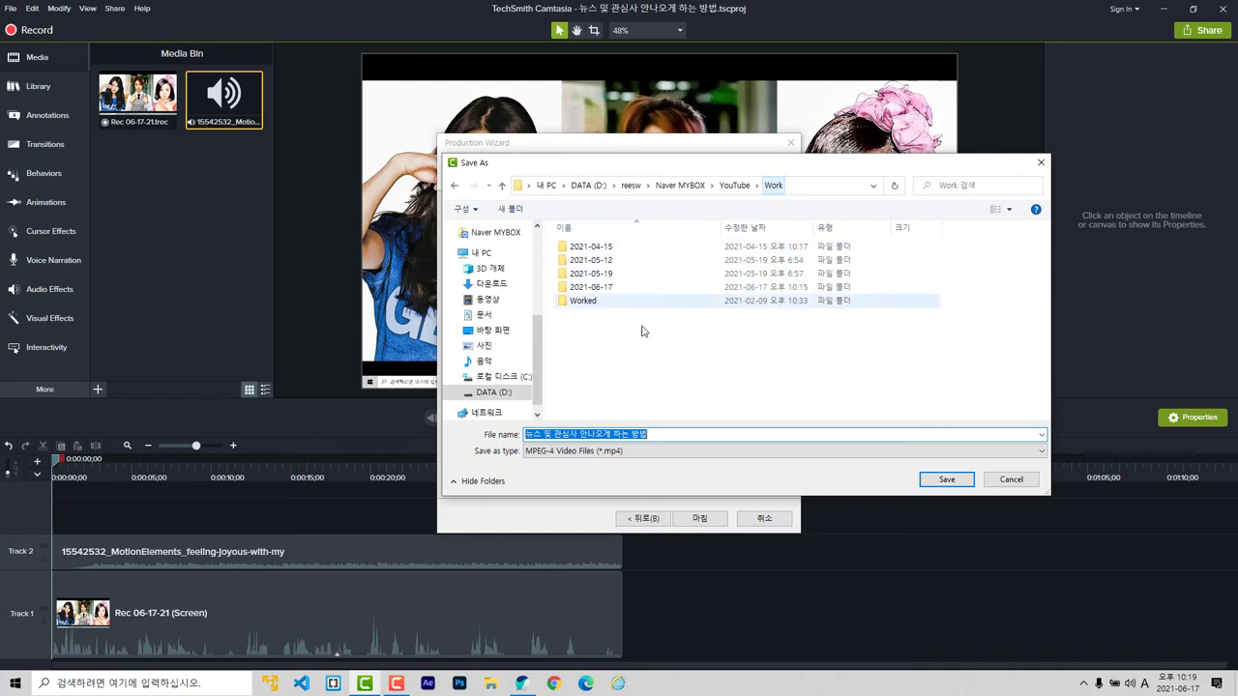
{"action": "double_click", "coordinate": [607, 290]}
{"action": "left_click", "coordinate": [947, 480]}
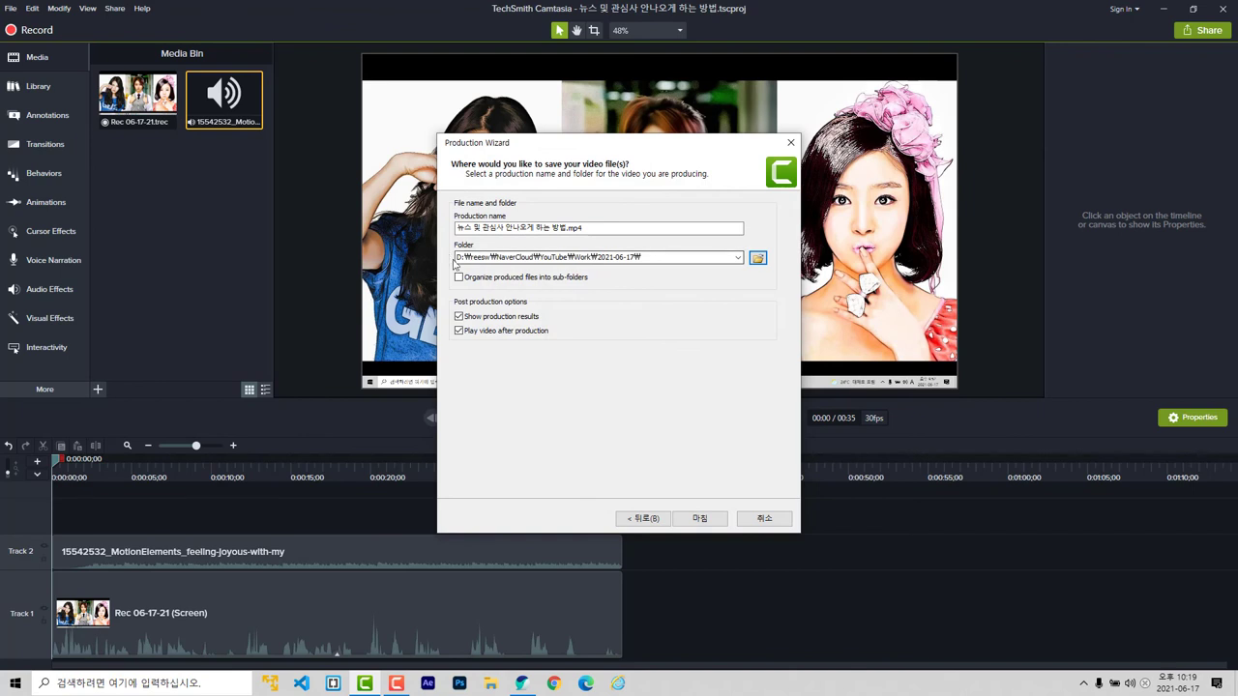
Remove the .mp4 extension from the production name, leaving 뉴스 및 관심사 안나오게 하는 방법, and produce the video.
{"action": "left_click", "coordinate": [476, 229]}
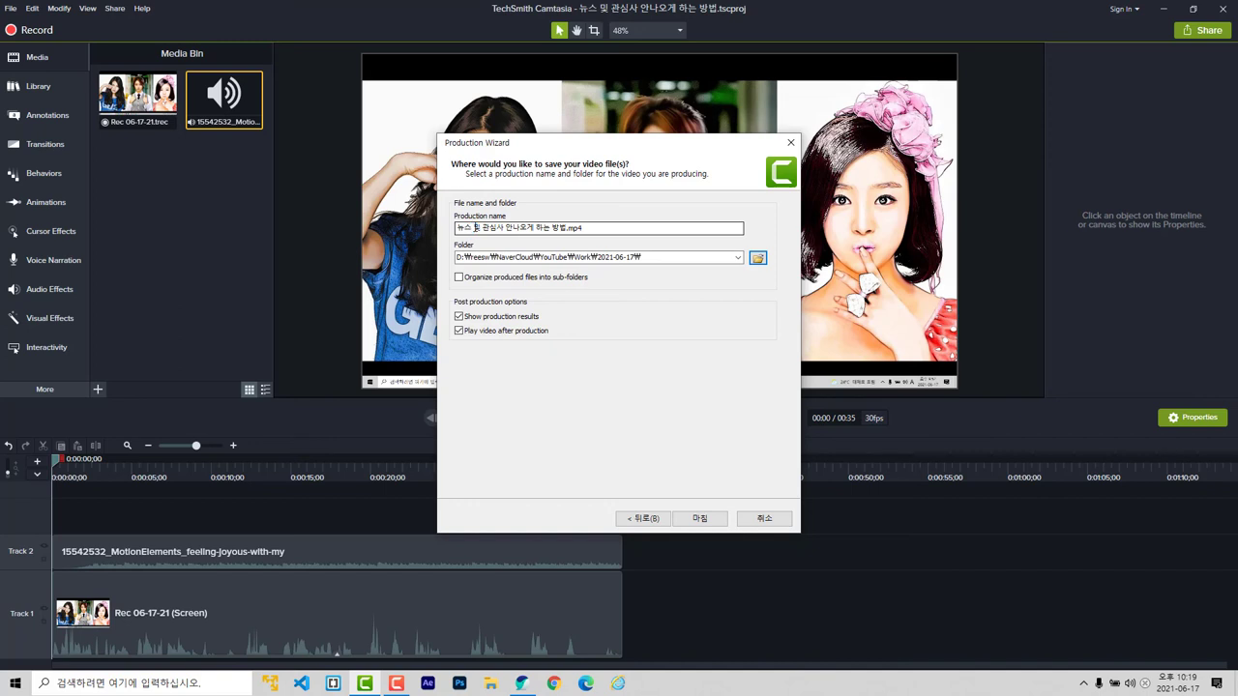
{"action": "left_click", "coordinate": [484, 229]}
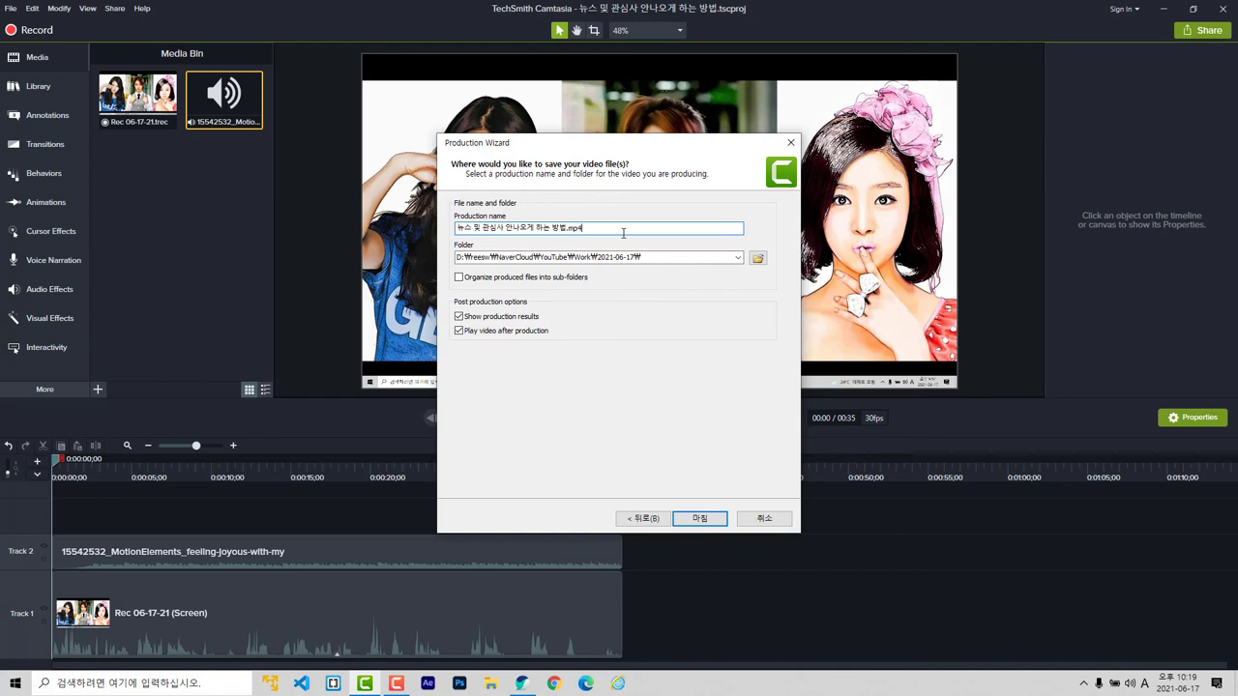
{"action": "key", "text": "BackSpace"}
{"action": "key", "text": "BackSpace"}
{"action": "key", "text": "BackSpace"}
{"action": "key", "text": "BackSpace"}
{"action": "left_click", "coordinate": [698, 522]}
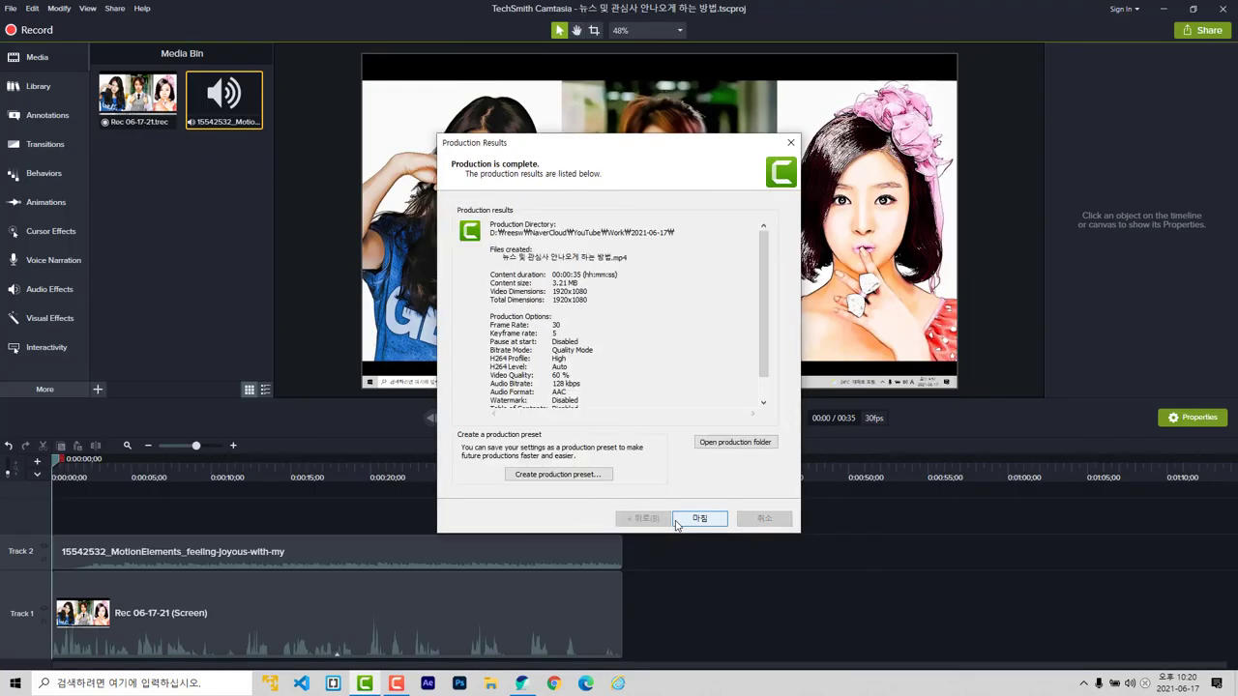
Close the player showing the produced MP4 and dismiss the production results.
{"action": "left_click", "coordinate": [698, 519]}
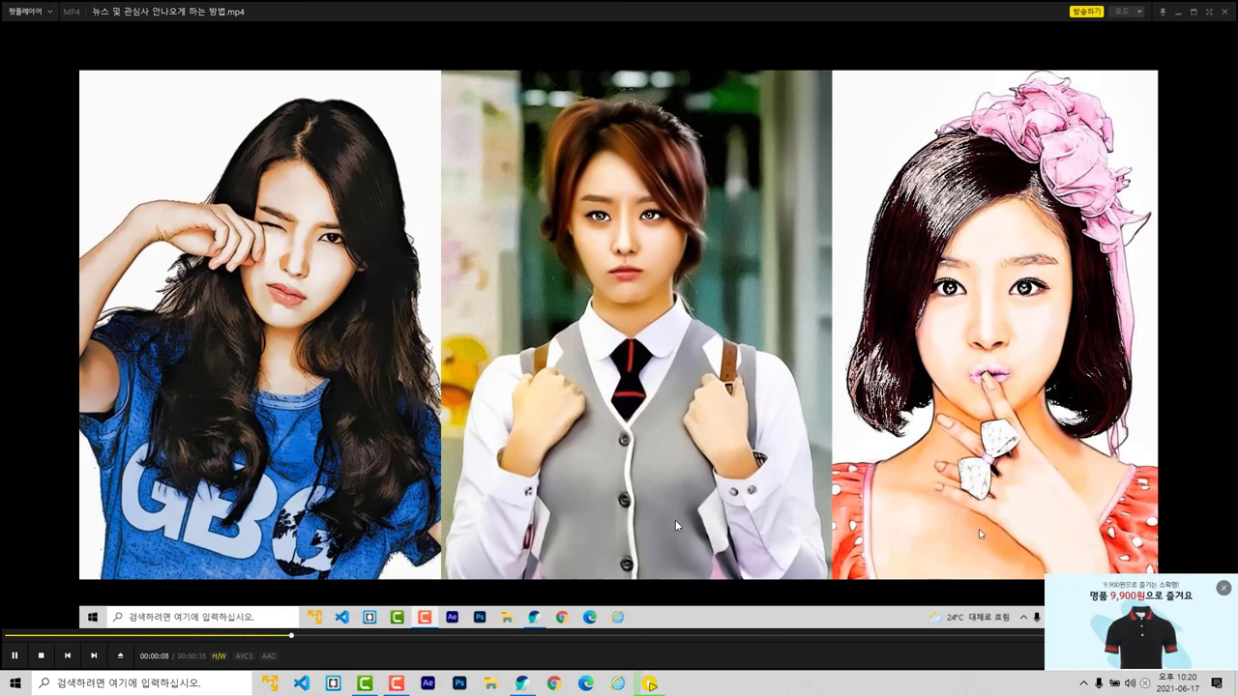
{"action": "key", "text": "alt+F4"}
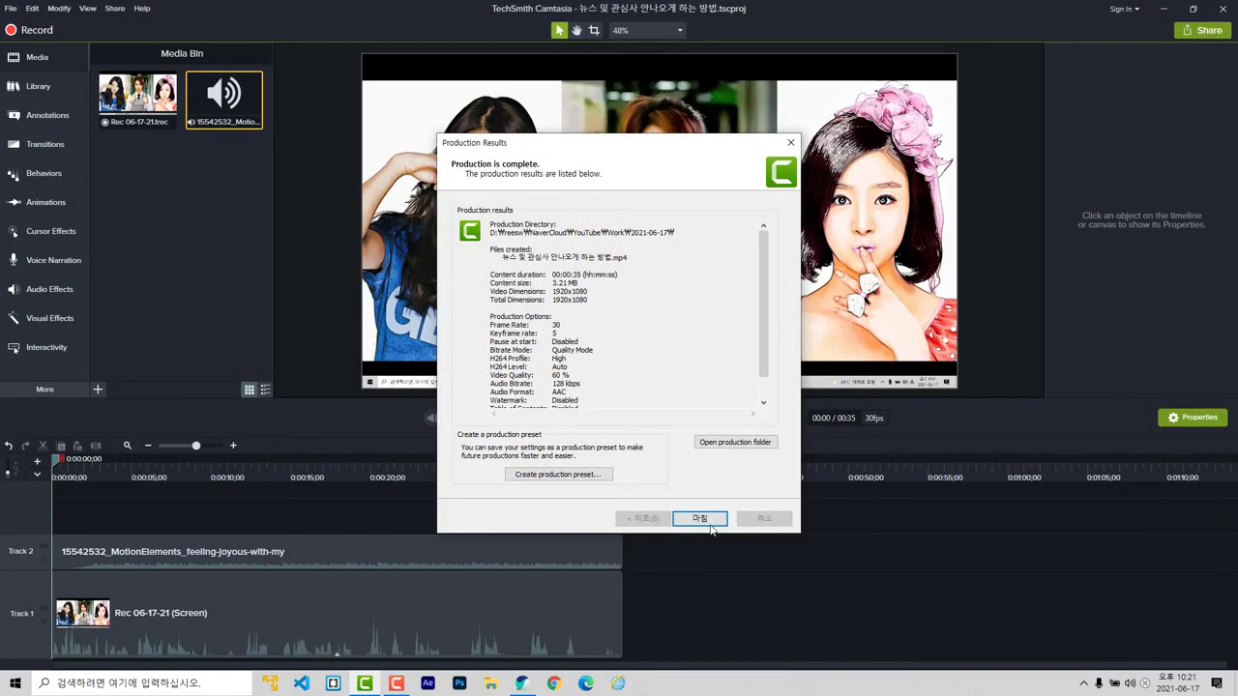
{"action": "left_click", "coordinate": [707, 522]}
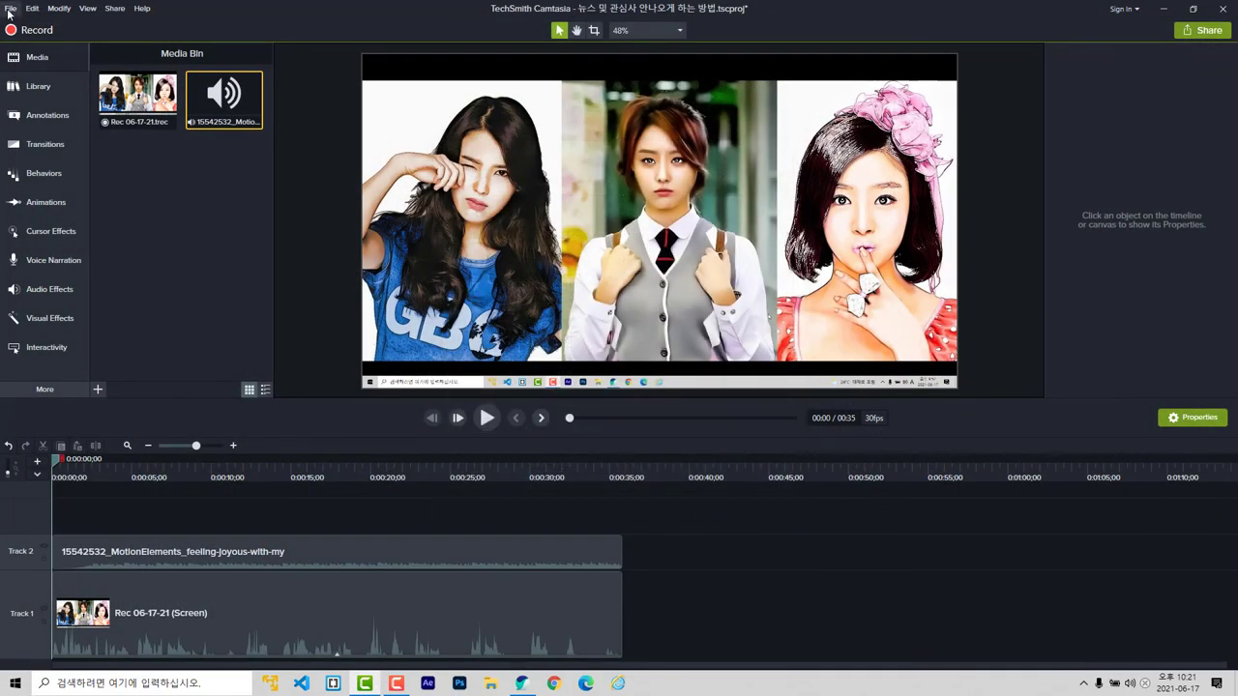
Save the project and close the video editor.
{"action": "left_click", "coordinate": [10, 9]}
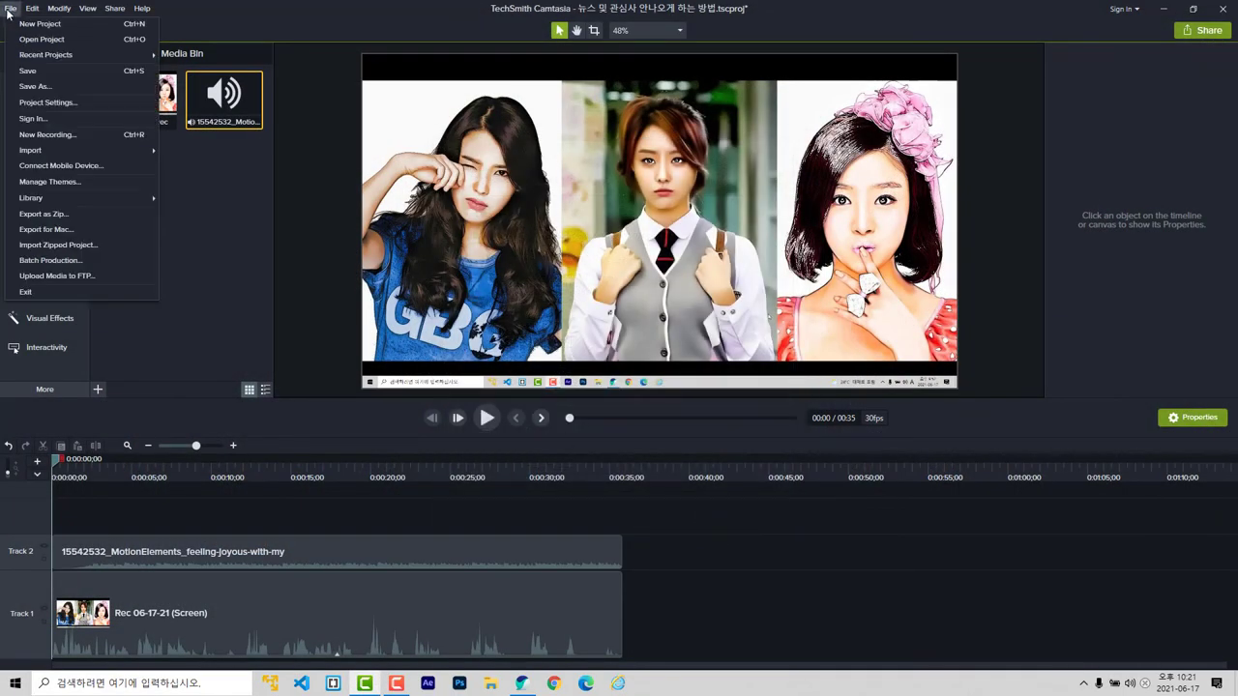
{"action": "left_click", "coordinate": [42, 74]}
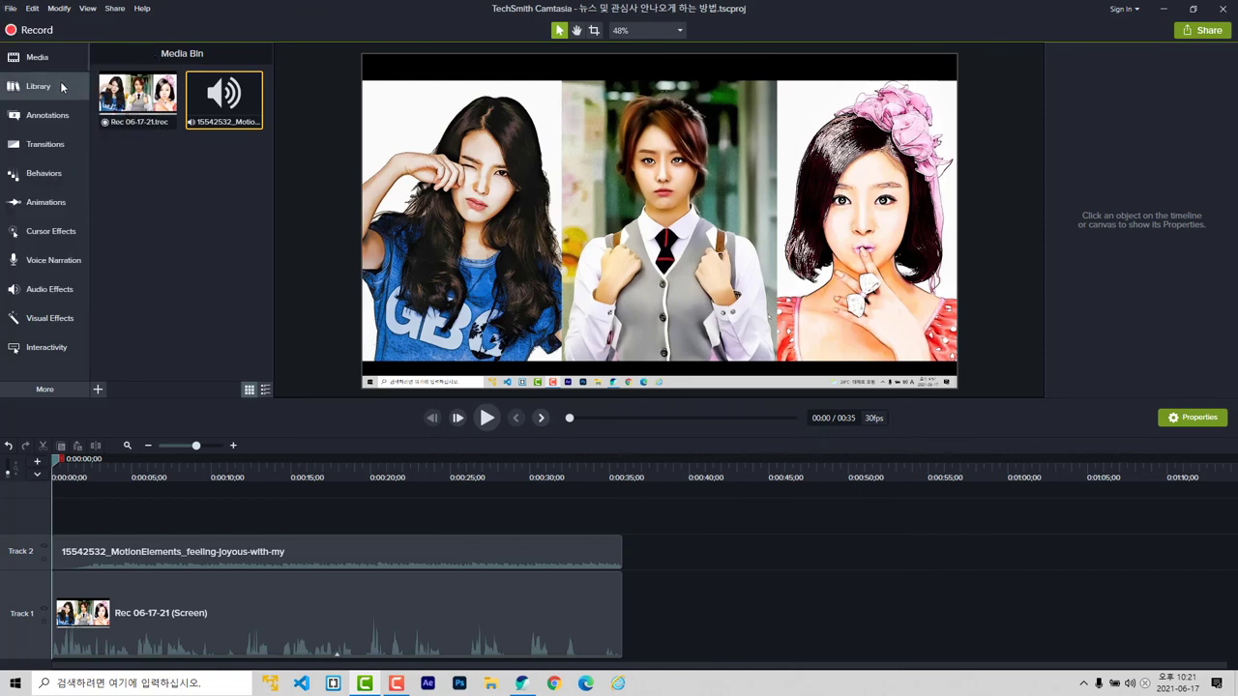
{"action": "left_click", "coordinate": [1223, 12]}
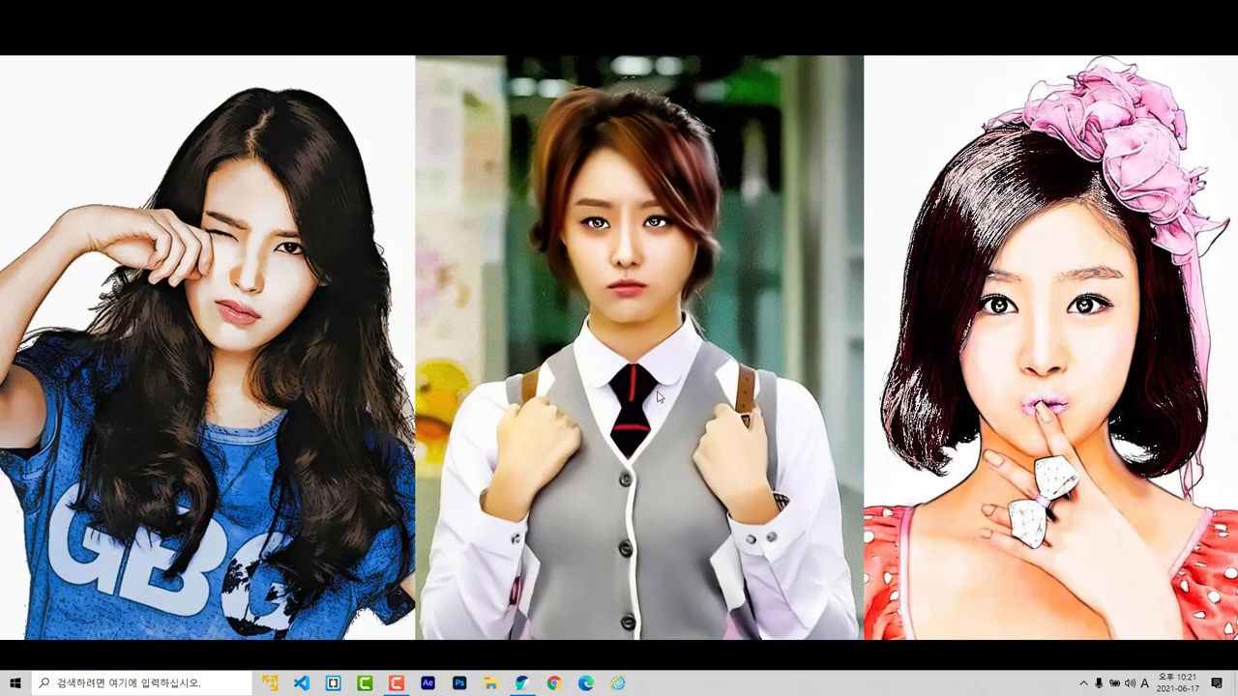